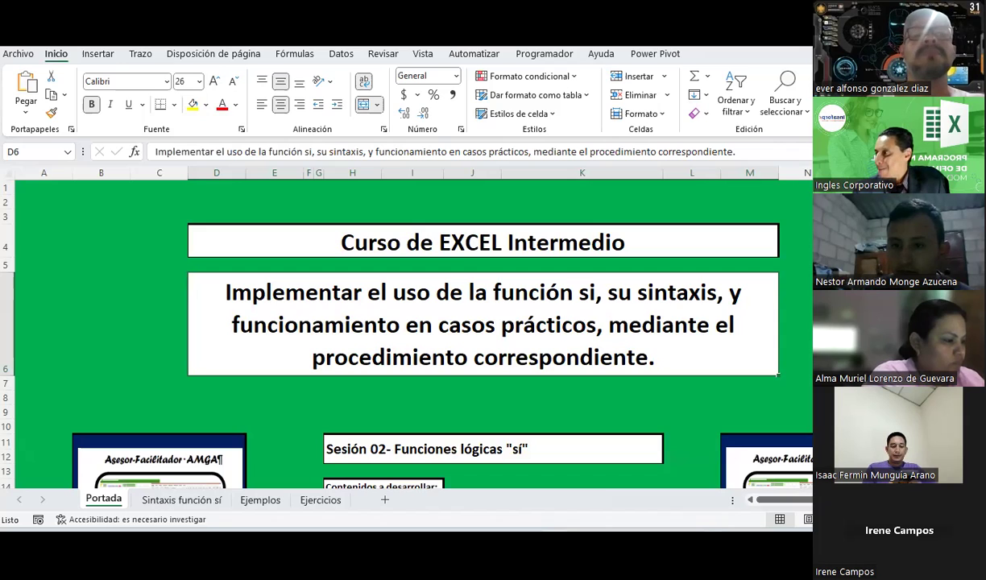
- Go to the Sintaxis función sí sheet and scroll to its flow line, input/output, process and decision symbols
click(918, 265)
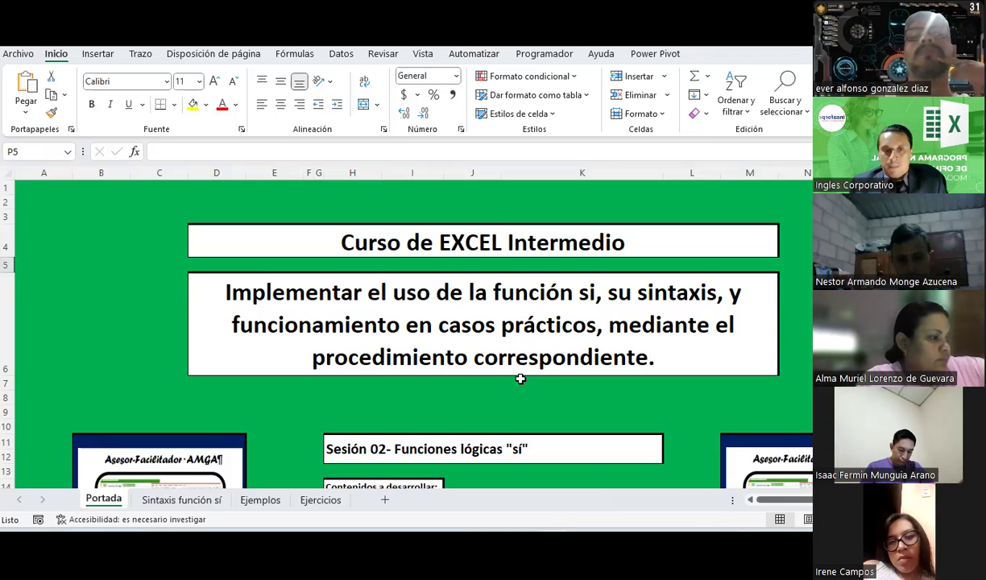
click(151, 501)
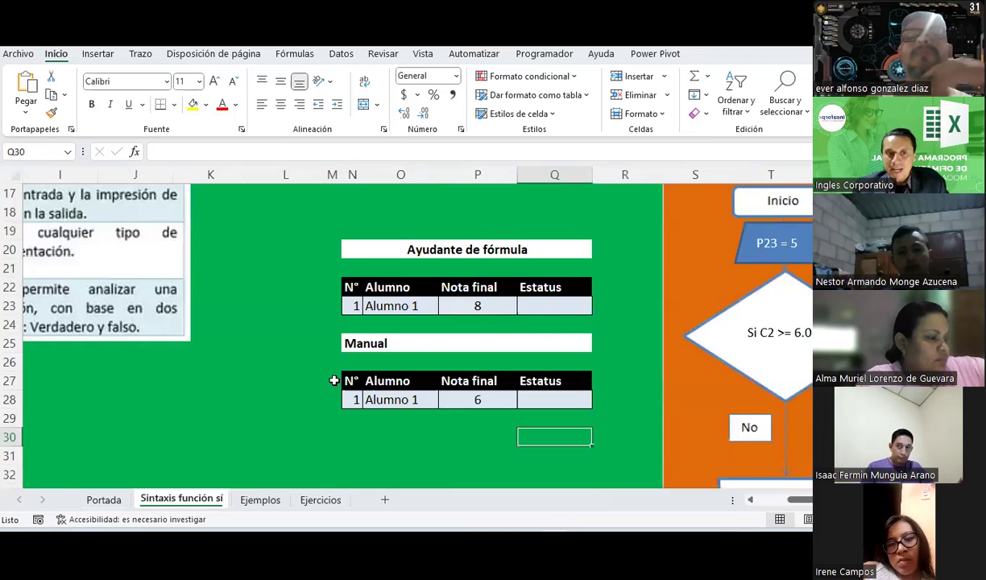
scroll(334, 380, up, 4)
scroll(333, 380, up, 2)
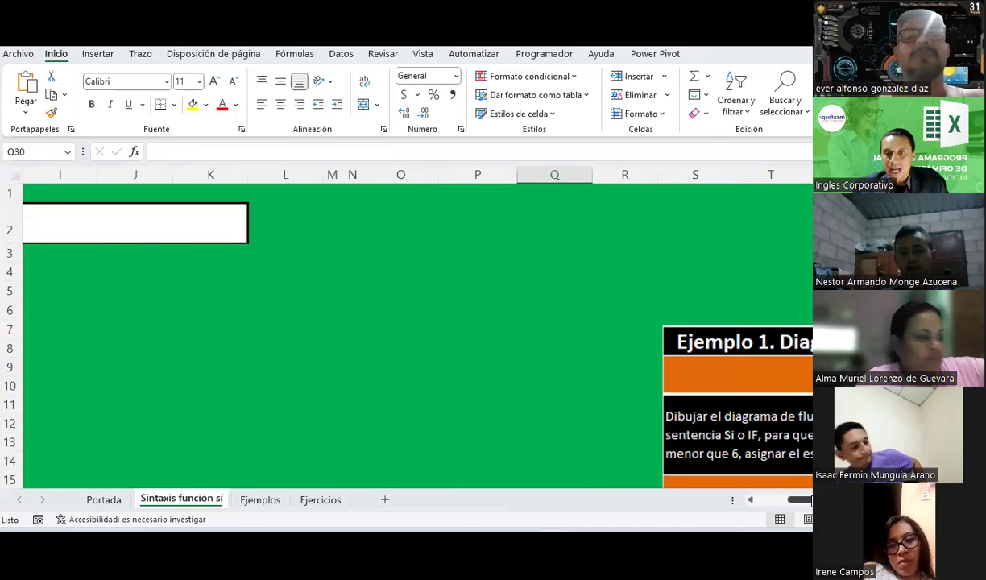
scroll(811, 501, left, 3)
scroll(469, 345, down, 3)
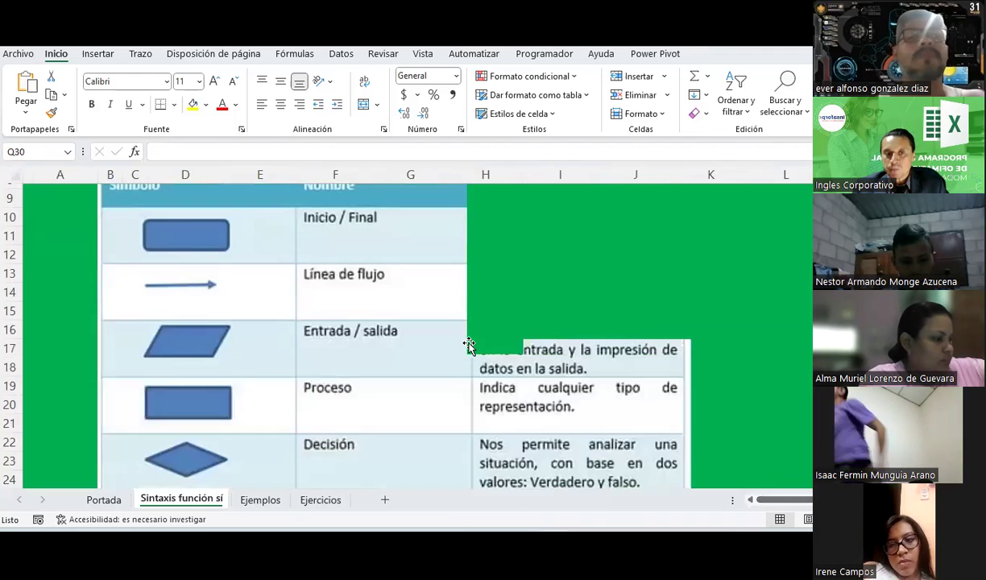
scroll(469, 345, down, 2)
scroll(468, 344, up, 3)
scroll(468, 345, down, 3)
scroll(469, 345, down, 2)
scroll(469, 345, up, 1)
scroll(469, 345, up, 3)
scroll(469, 344, up, 1)
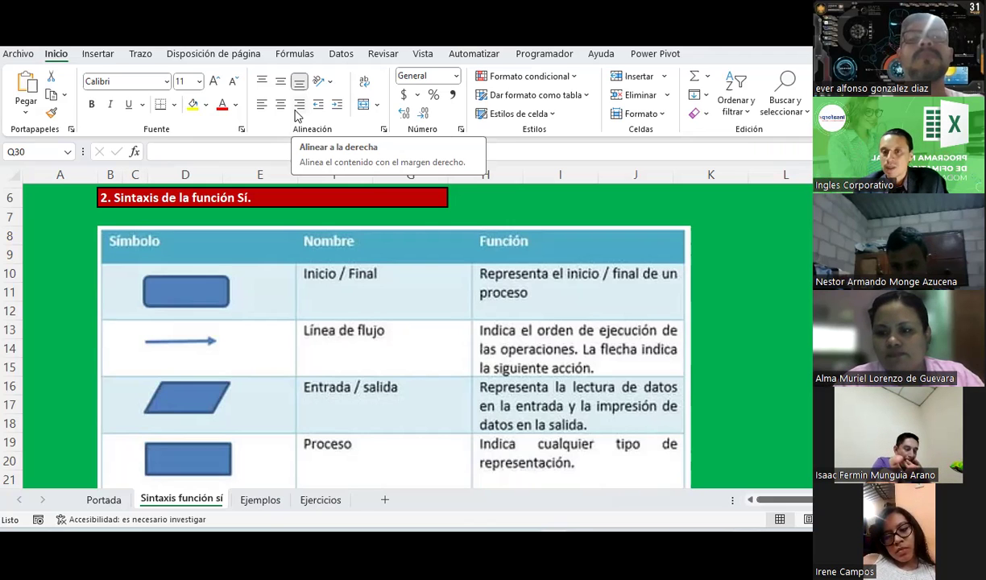
scroll(530, 308, up, 2)
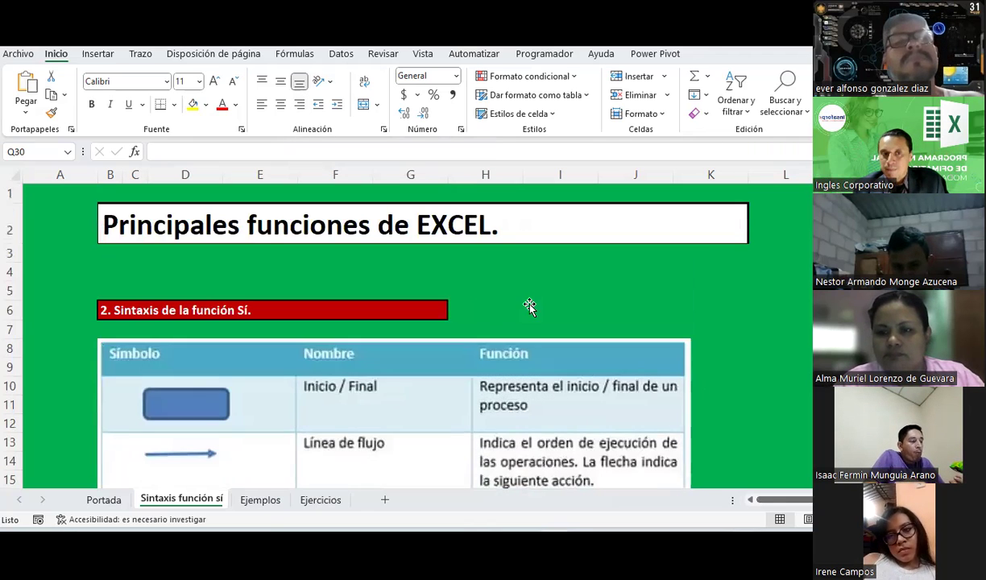
scroll(530, 307, down, 2)
scroll(530, 308, down, 2)
scroll(530, 307, up, 1)
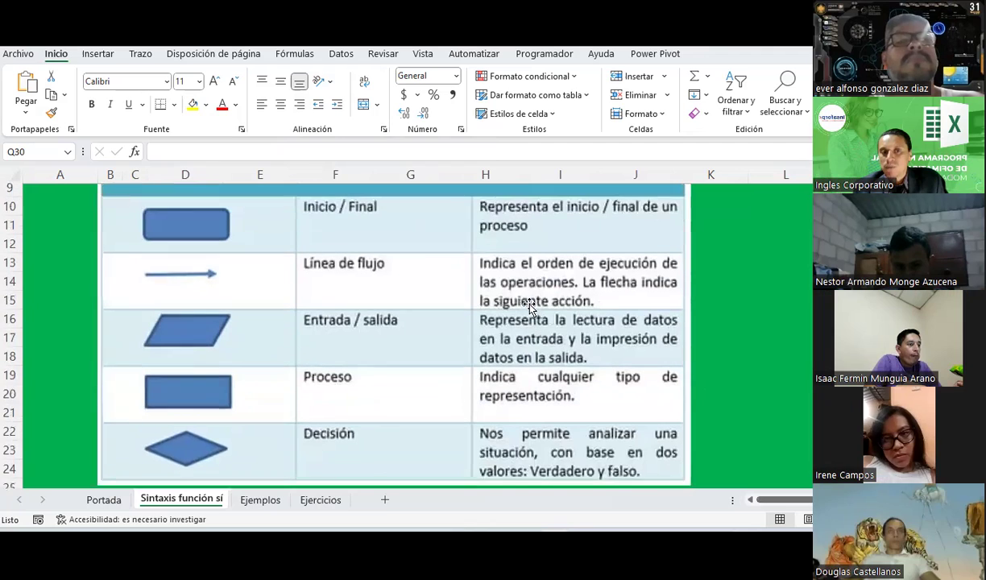
scroll(530, 307, up, 1)
scroll(184, 292, down, 1)
scroll(209, 274, up, 1)
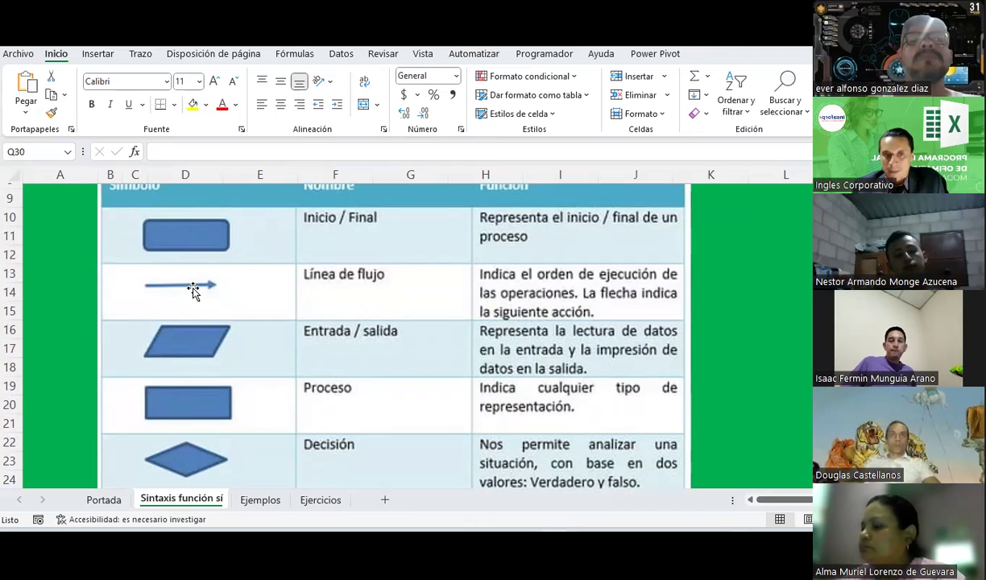
scroll(187, 354, down, 1)
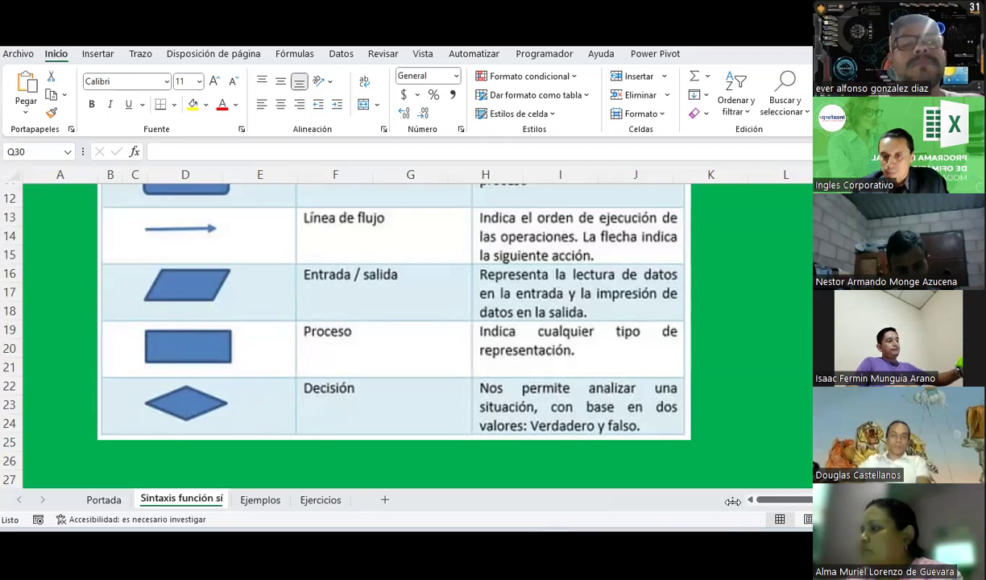
- Scroll right to the orange Ejemplo 1 panel with the C2 >= 6.0 decision and Tabla 1
drag(732, 501, 645, 501)
drag(709, 500, 781, 506)
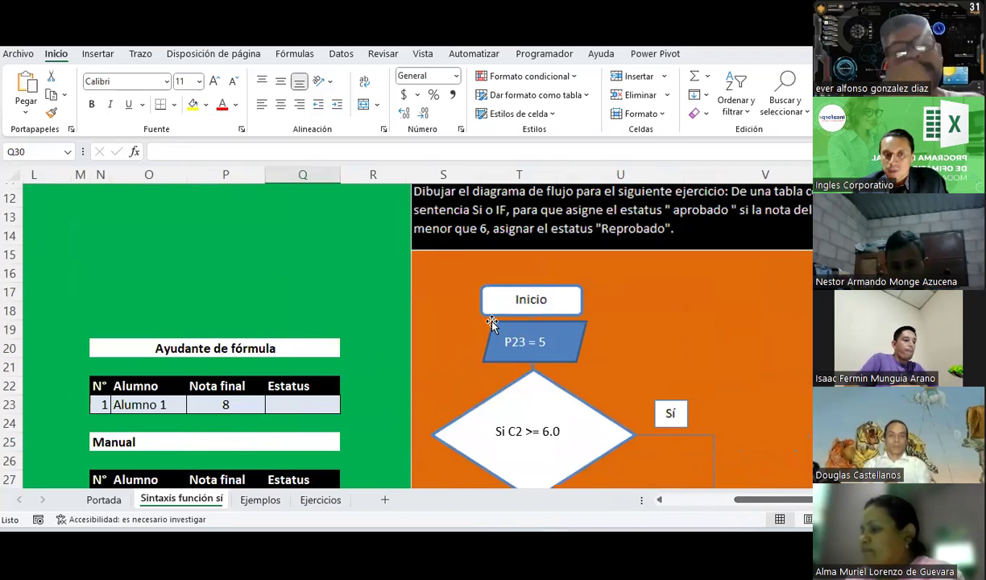
scroll(523, 339, down, 2)
drag(796, 501, 813, 503)
scroll(644, 330, up, 1)
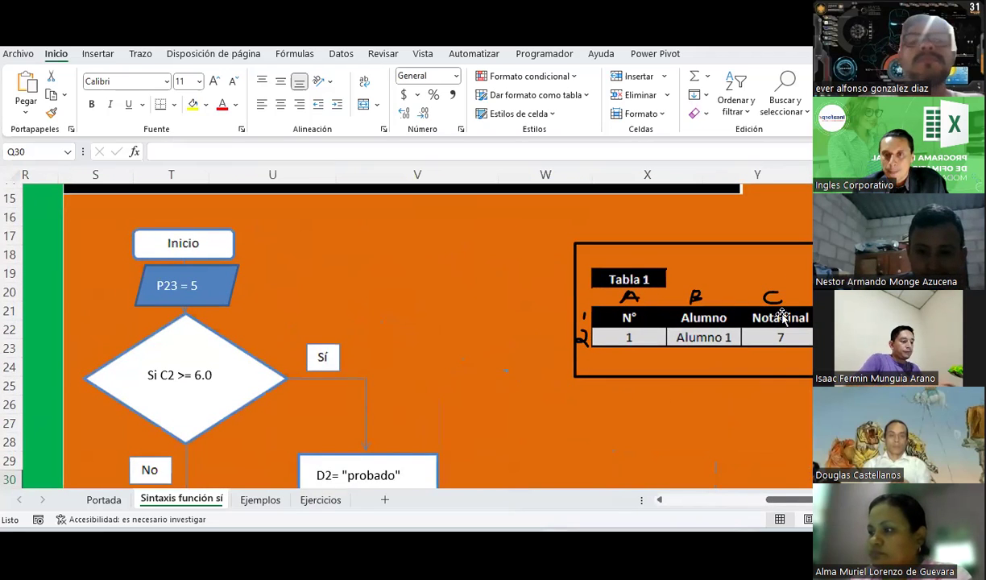
click(168, 376)
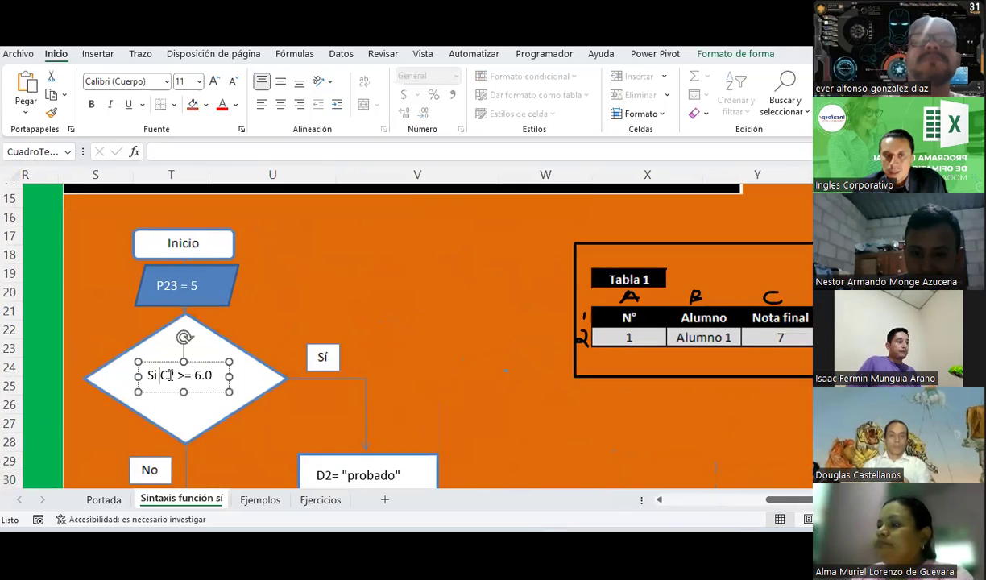
click(454, 288)
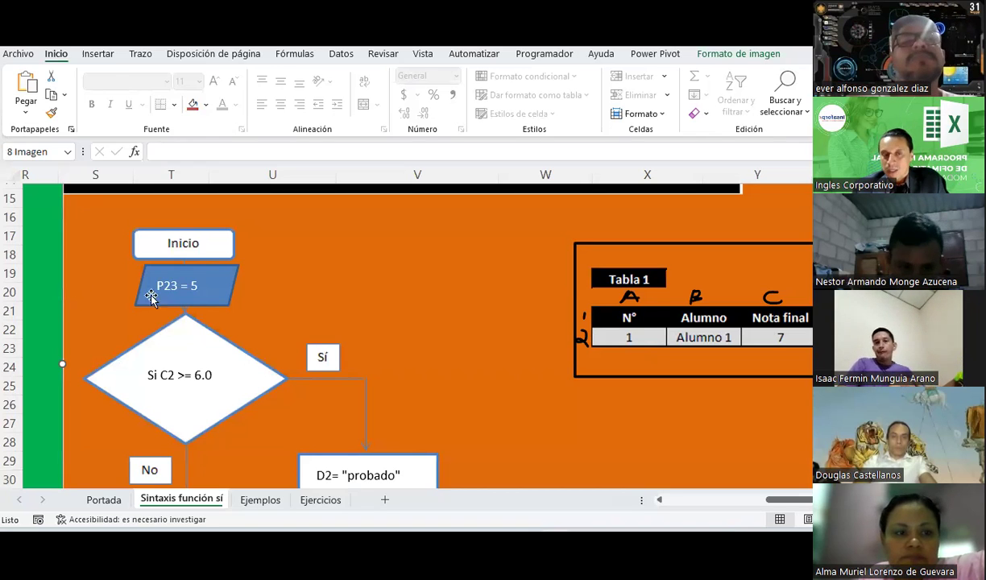
- Shrink the P23 = 5 input shape, reduce its font to 10 and move it up toward Inicio
click(214, 292)
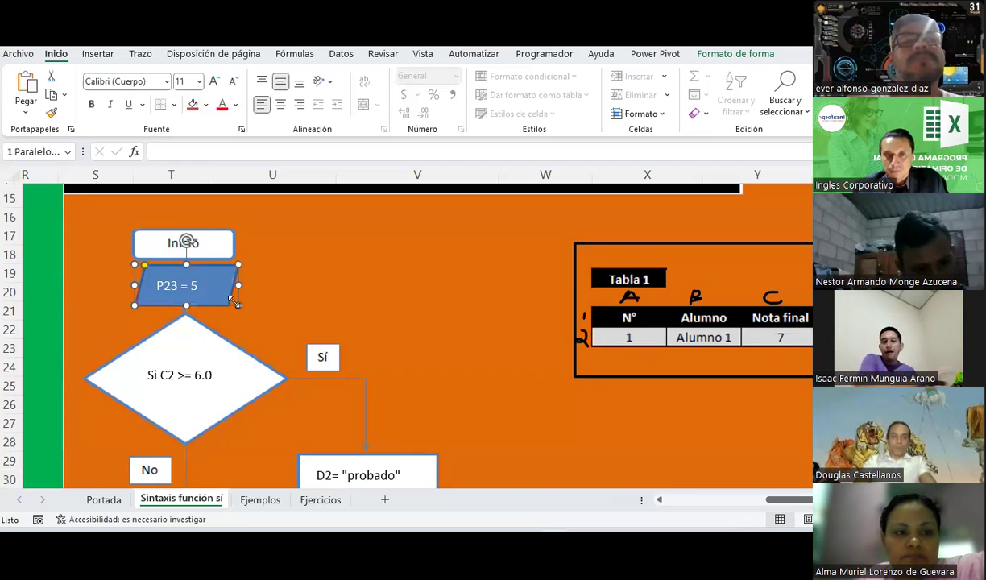
mouse_move(237, 304)
mouse_down()
mouse_move(201, 298)
mouse_move(204, 286)
mouse_move(237, 283)
mouse_move(206, 270)
mouse_move(206, 287)
mouse_up()
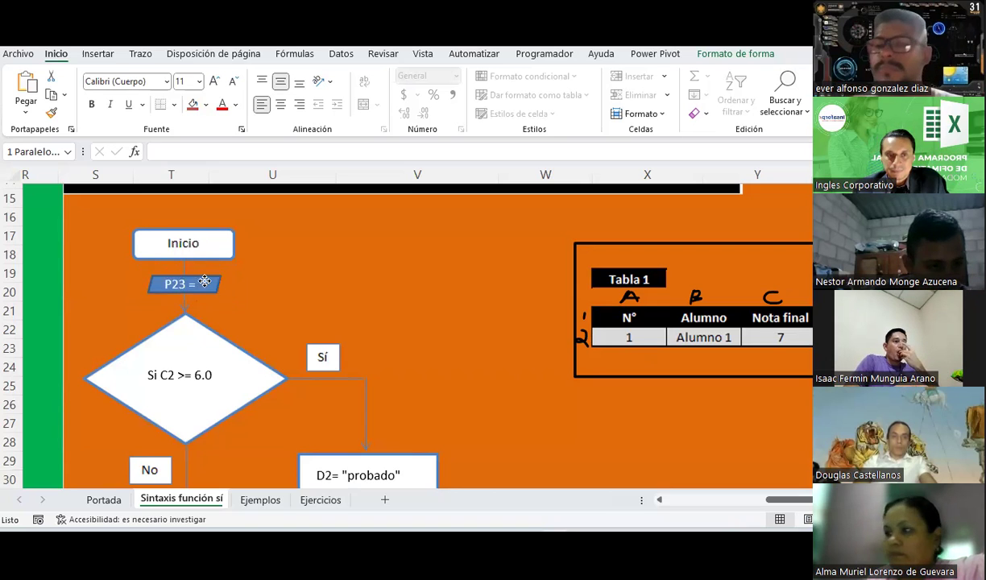
click(233, 83)
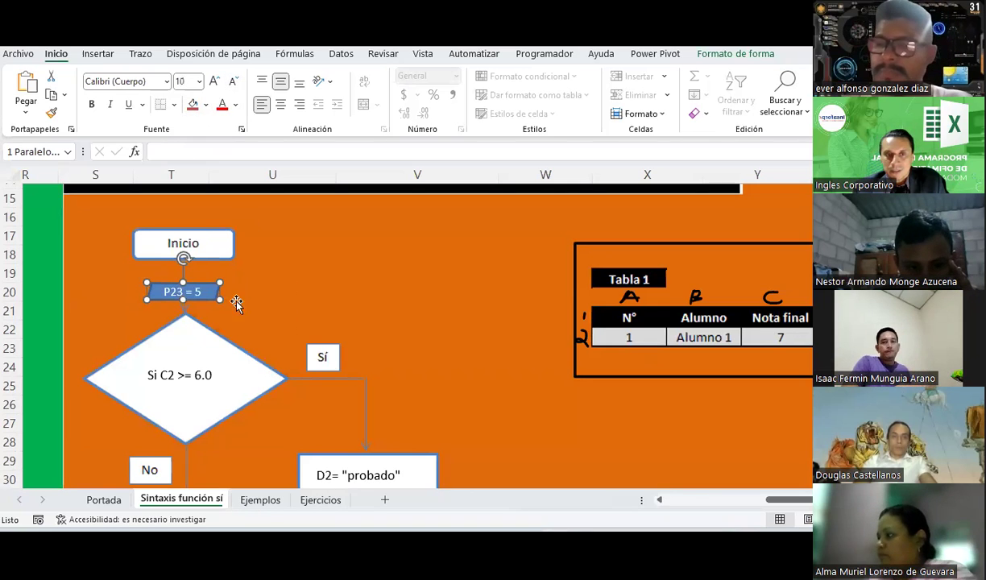
drag(206, 286, 204, 277)
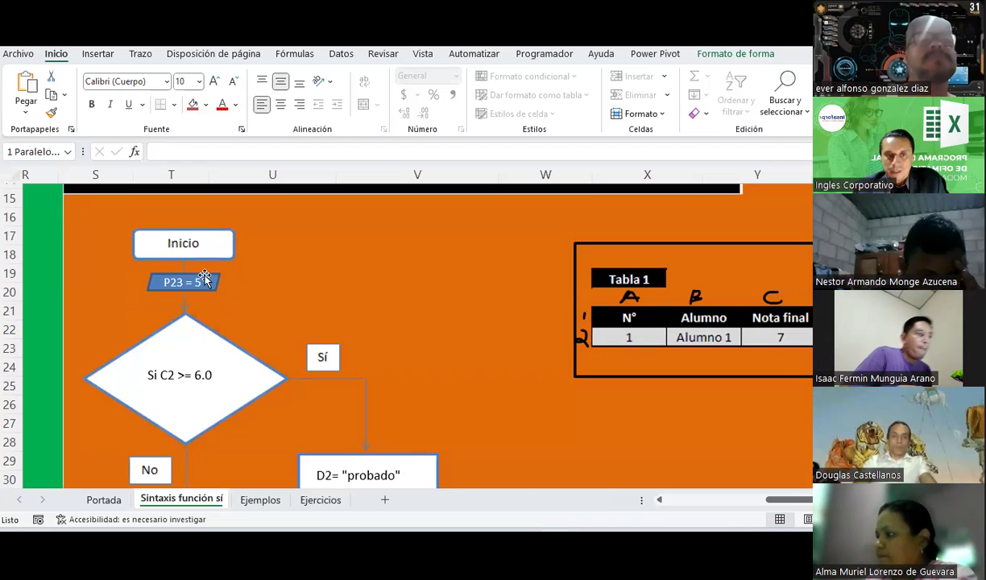
- Draw a red ink check mark beside Inicio
click(140, 54)
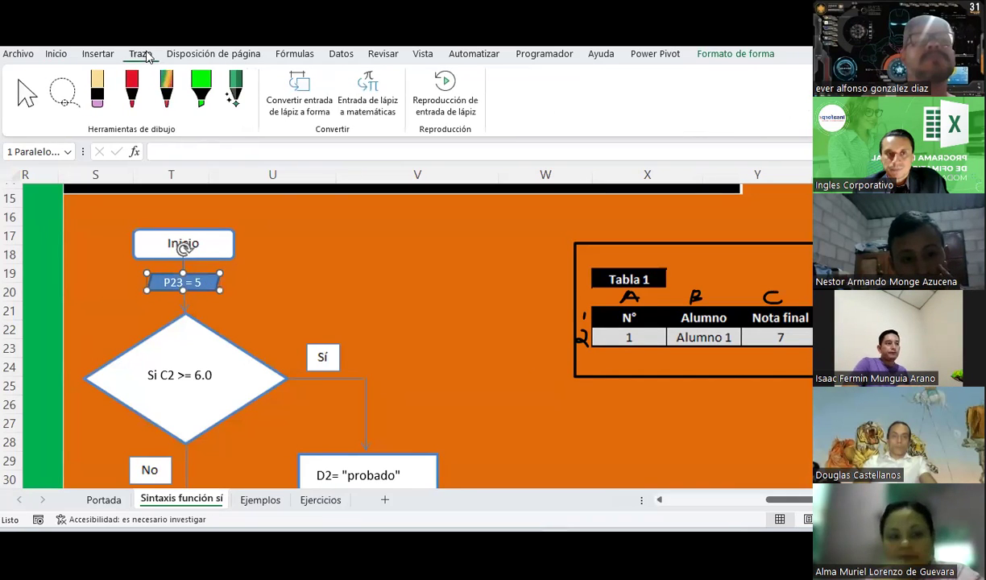
click(137, 103)
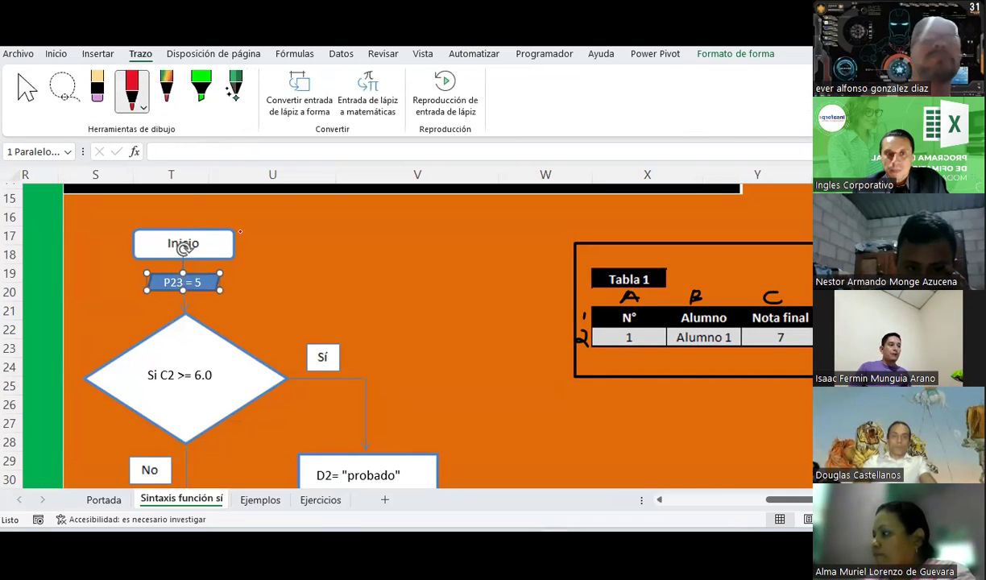
drag(240, 230, 282, 215)
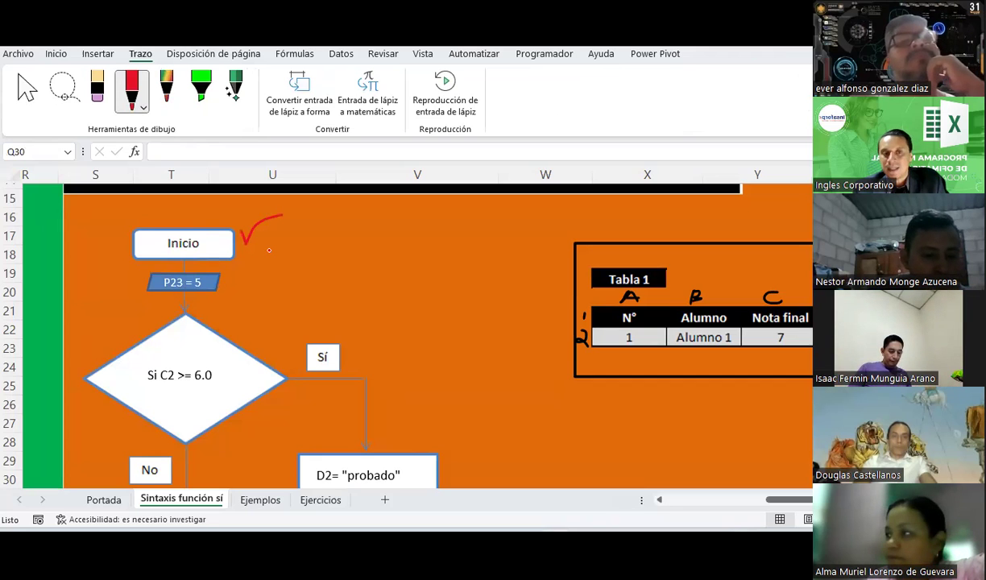
key(Escape)
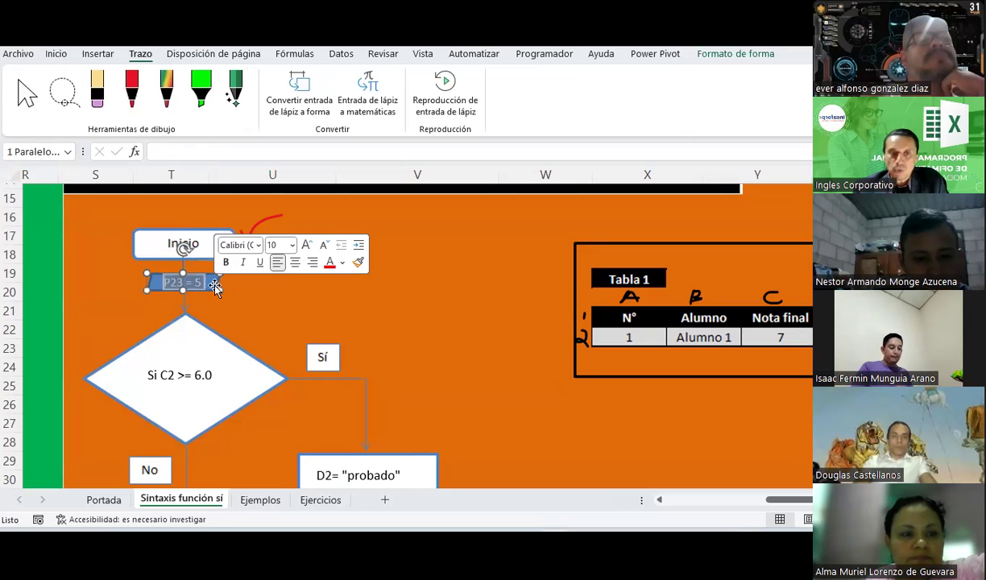
- Empty the input shape's text and draw a red arrow pointing at row 2 of Tabla 1
key(Delete)
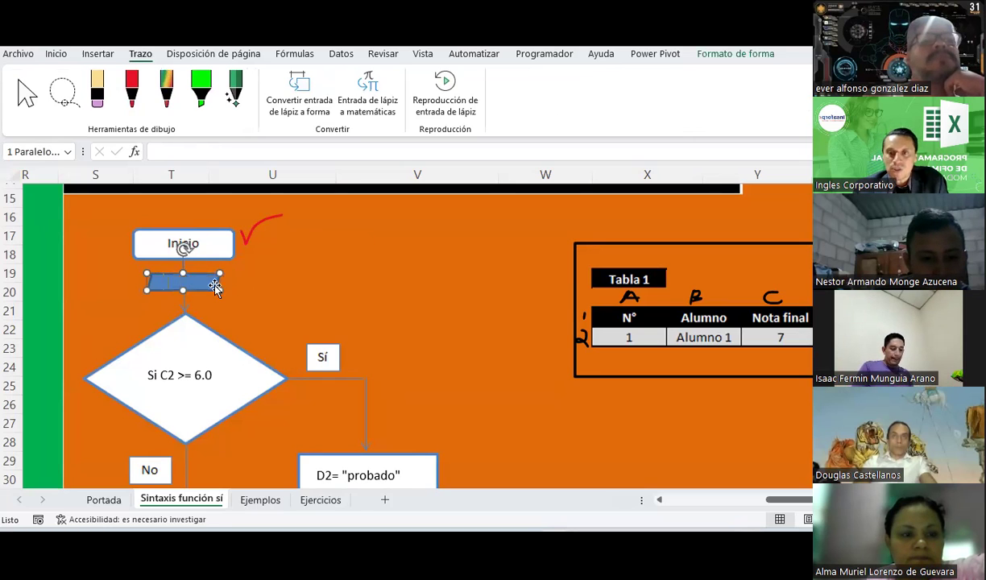
click(129, 97)
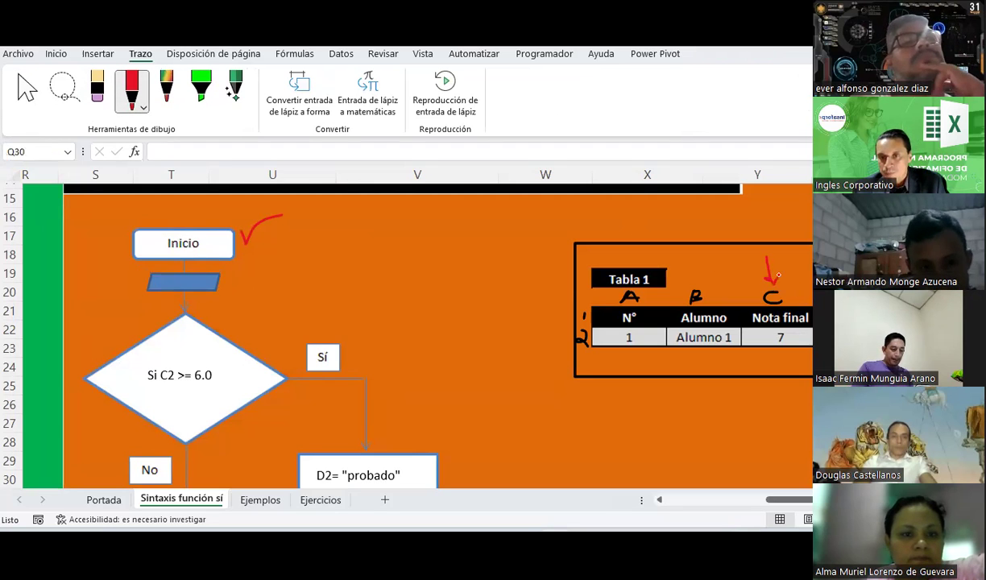
drag(532, 340, 564, 342)
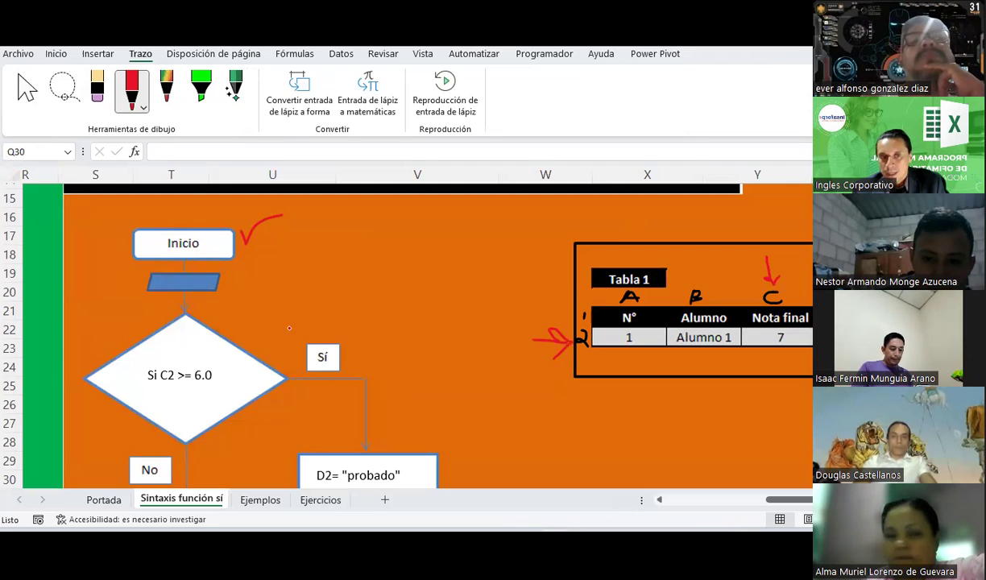
key(Escape)
click(201, 284)
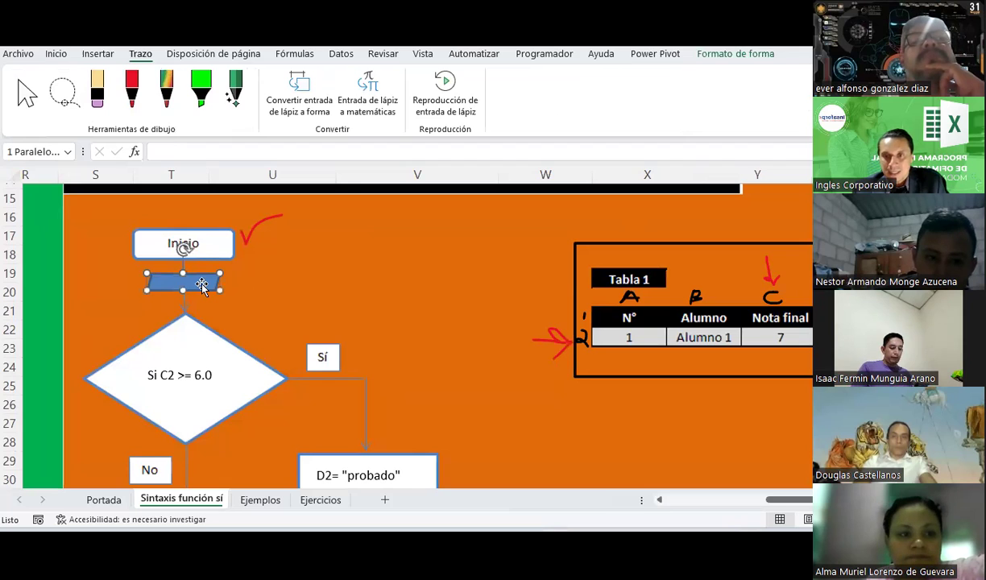
text(C)
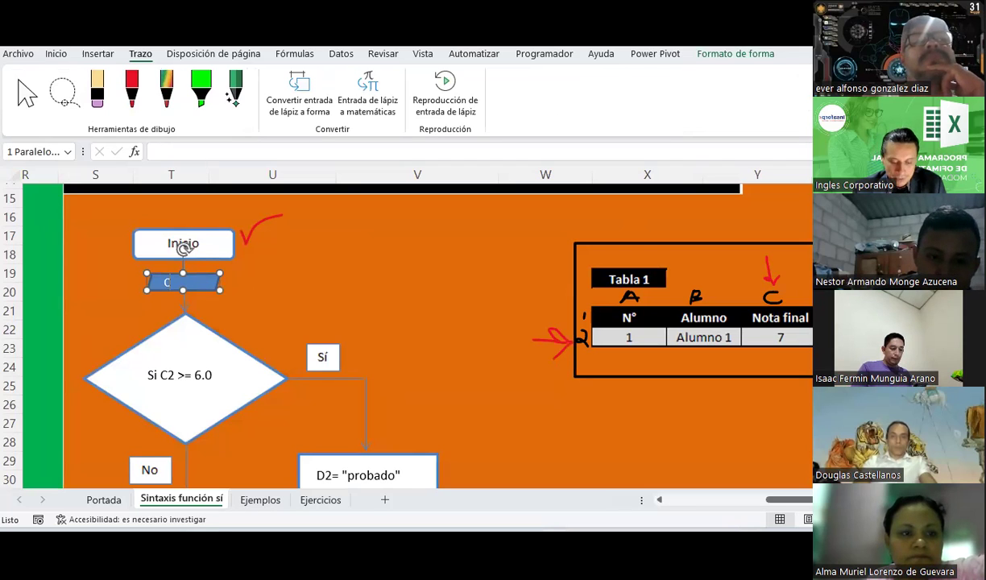
text(2 = 7)
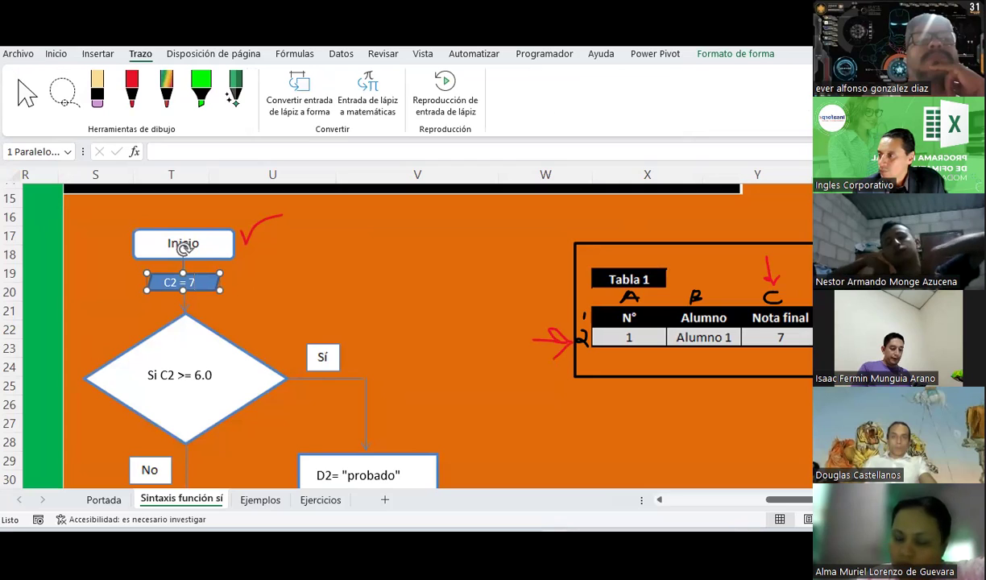
key(Escape)
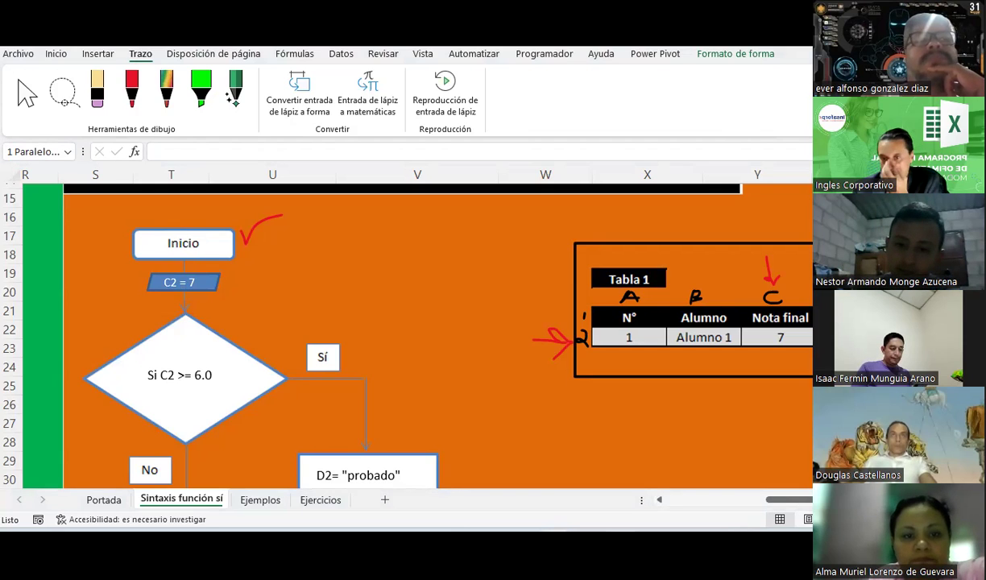
click(347, 252)
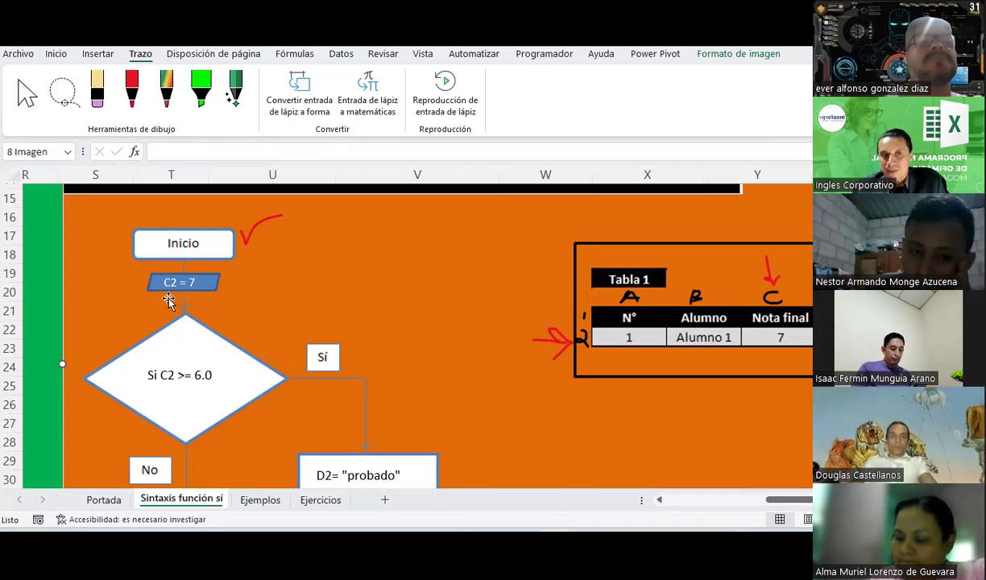
- Try changing C2 to C7 in the decision diamond, then undo it
click(132, 88)
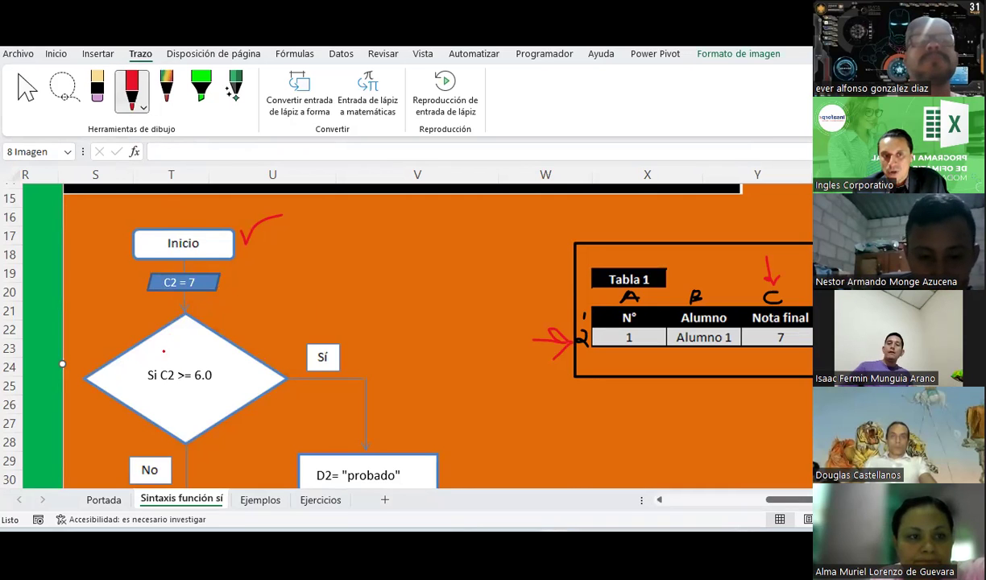
key(Escape)
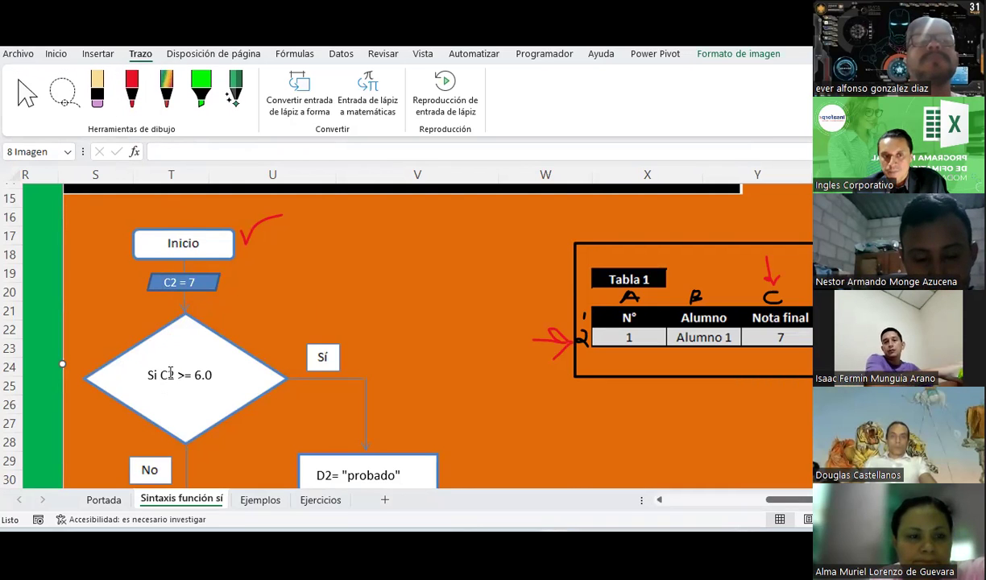
click(172, 373)
drag(168, 375, 174, 374)
text(7)
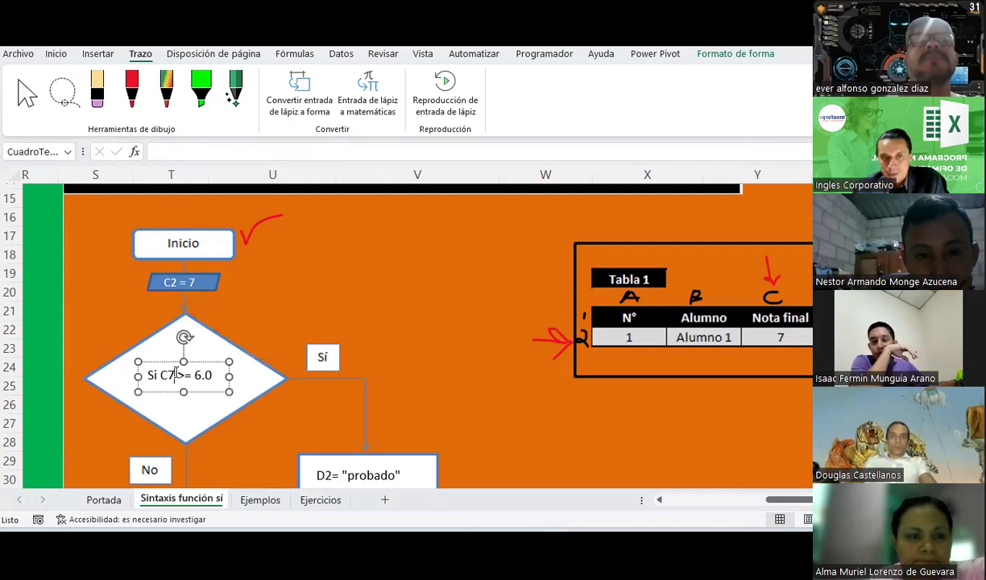
key(ctrl+z)
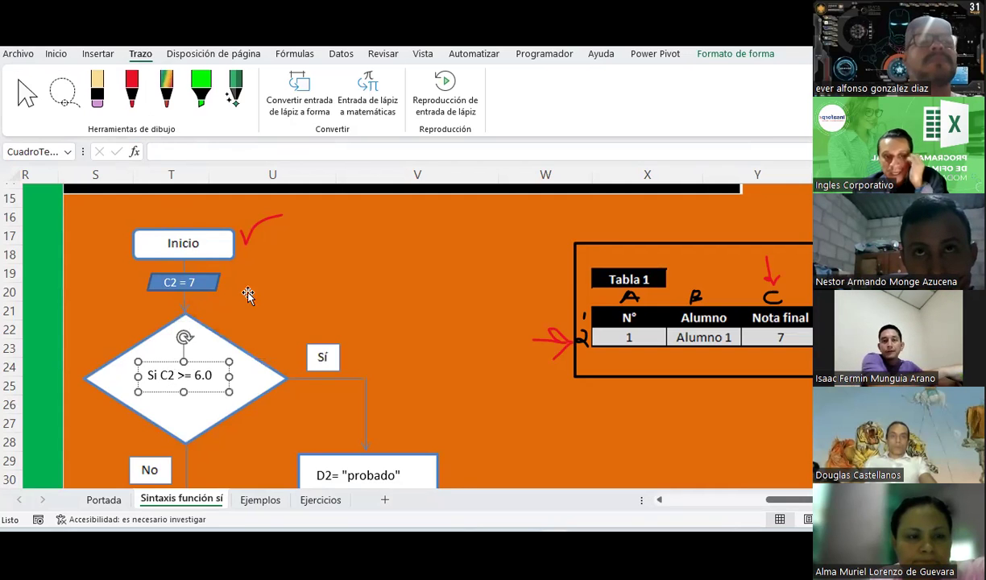
click(269, 257)
- Draw a red ink arrow beside the diamond pointing toward the Sí branch
scroll(232, 348, down, 1)
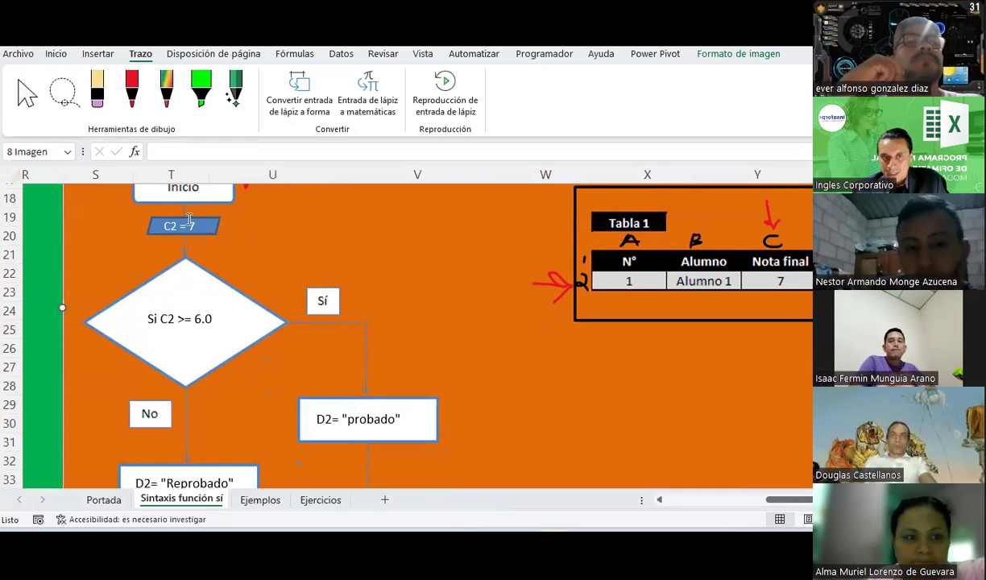
click(132, 89)
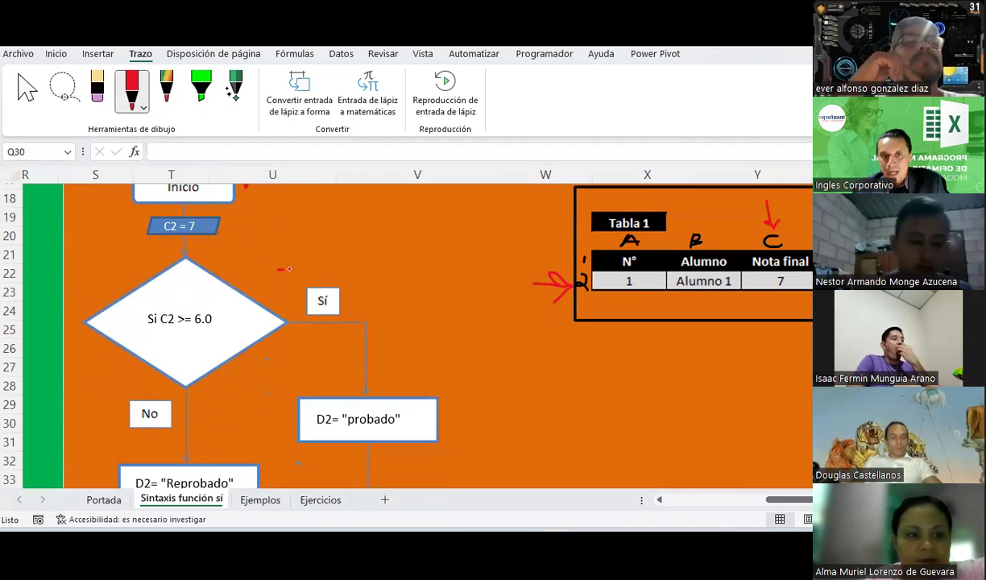
drag(277, 271, 348, 271)
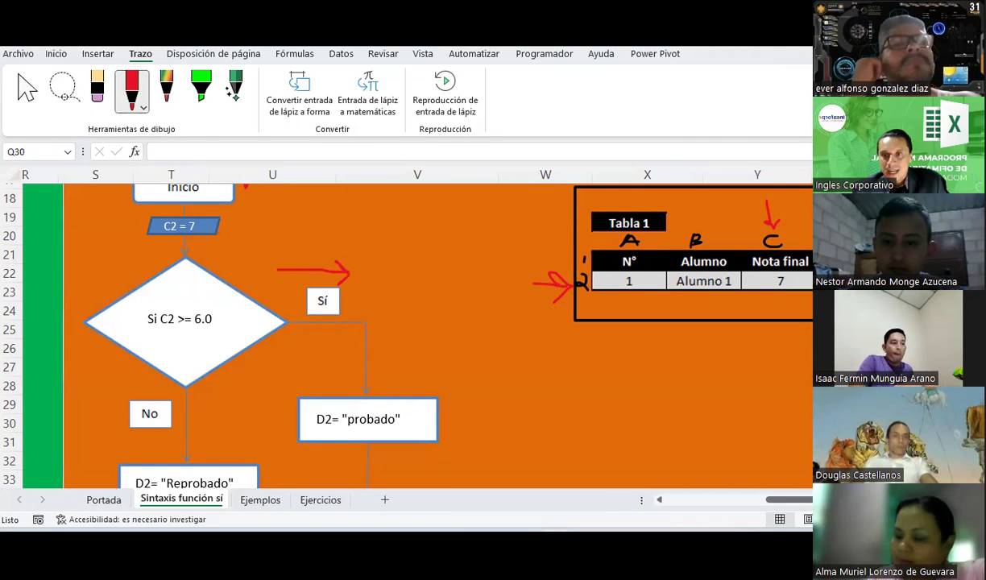
scroll(435, 330, down, 3)
scroll(437, 377, up, 3)
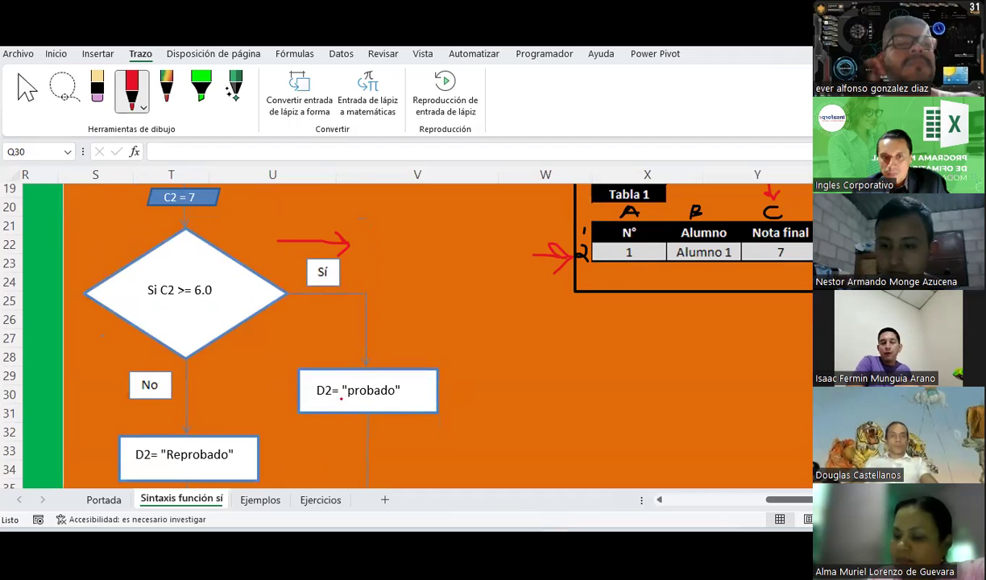
- Correct the true-branch box text to read D2= "Aprobado" with a capital A
key(Escape)
click(347, 395)
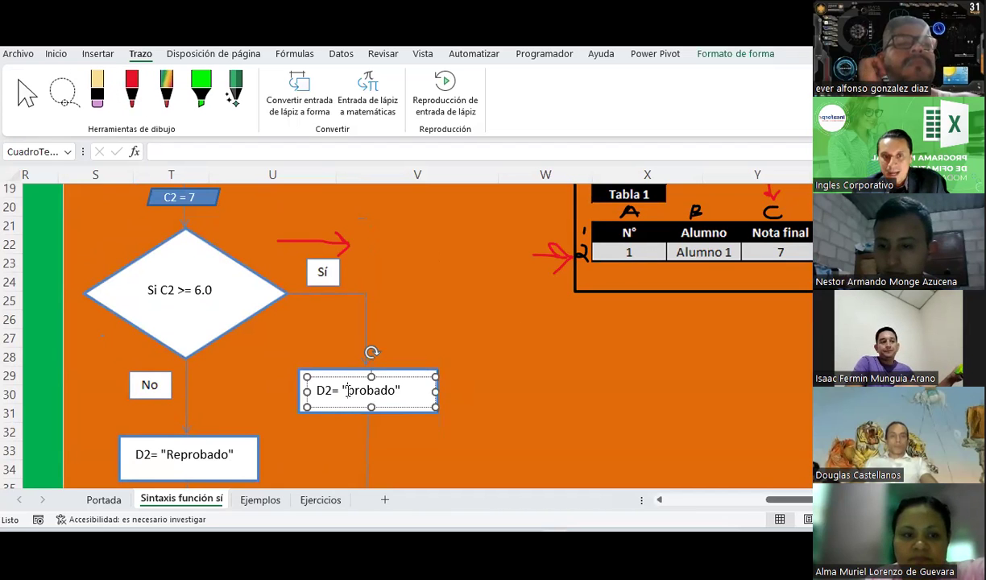
text(a)
key(BackSpace)
text(A)
click(527, 393)
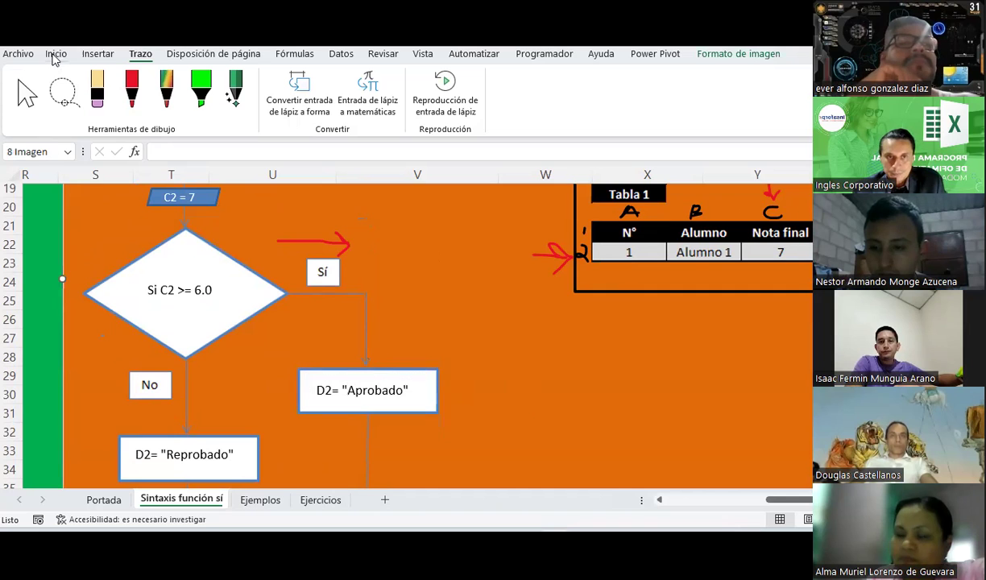
- Circle the D2= "Aprobado" box and tick the D2= "Reprobado" box in red ink
click(131, 88)
drag(307, 379, 416, 372)
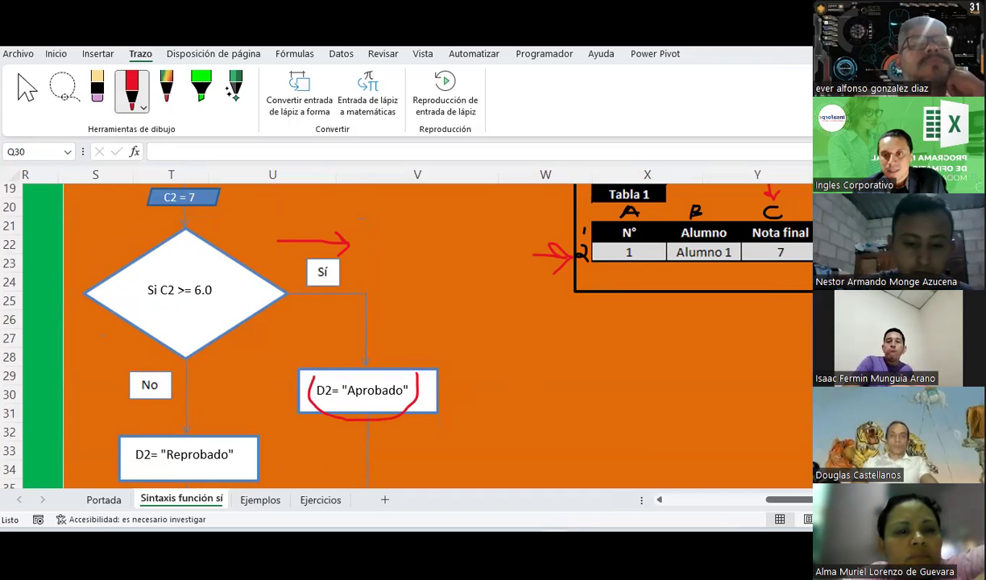
scroll(441, 299, down, 3)
scroll(442, 299, up, 4)
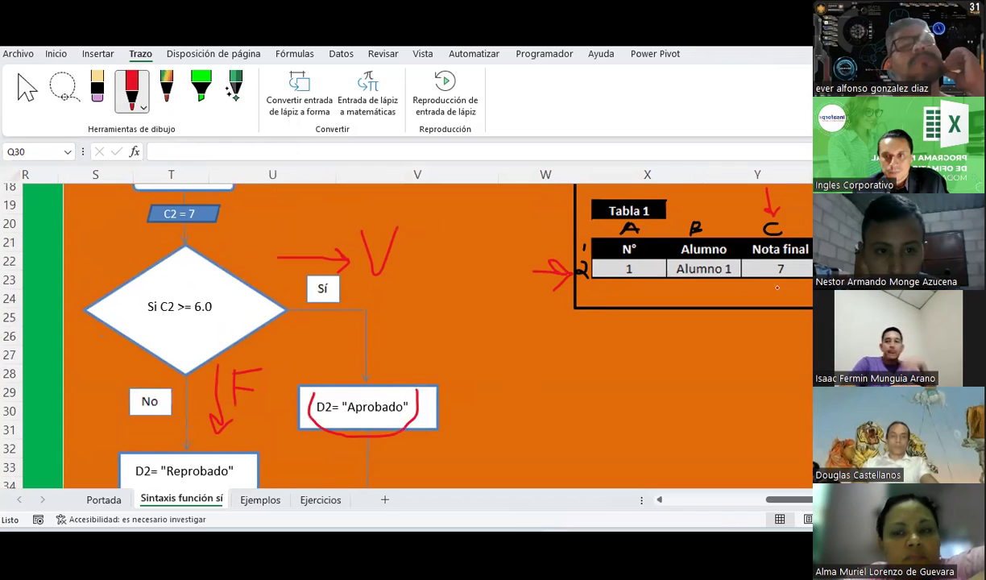
scroll(778, 288, down, 1)
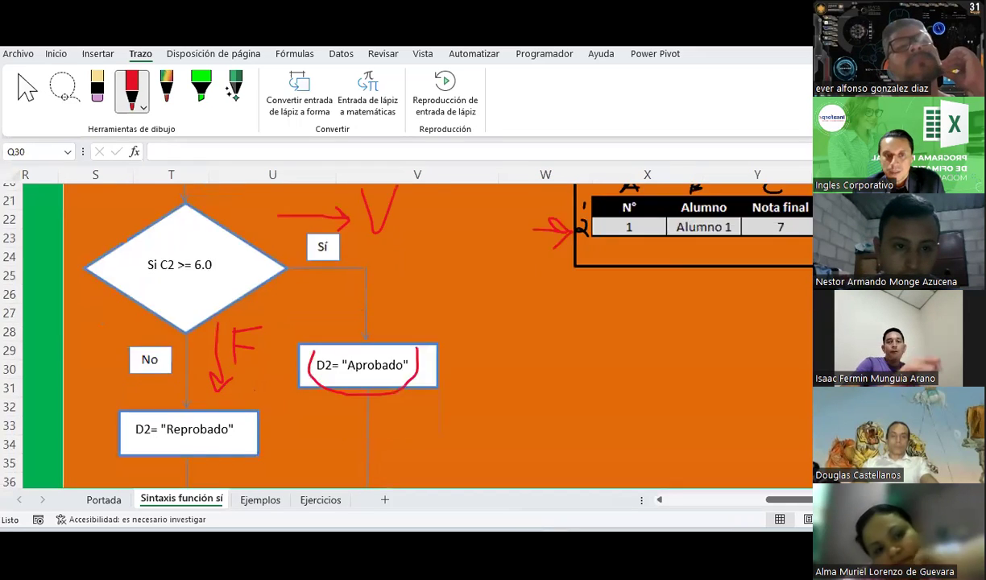
scroll(435, 334, down, 1)
scroll(435, 334, up, 2)
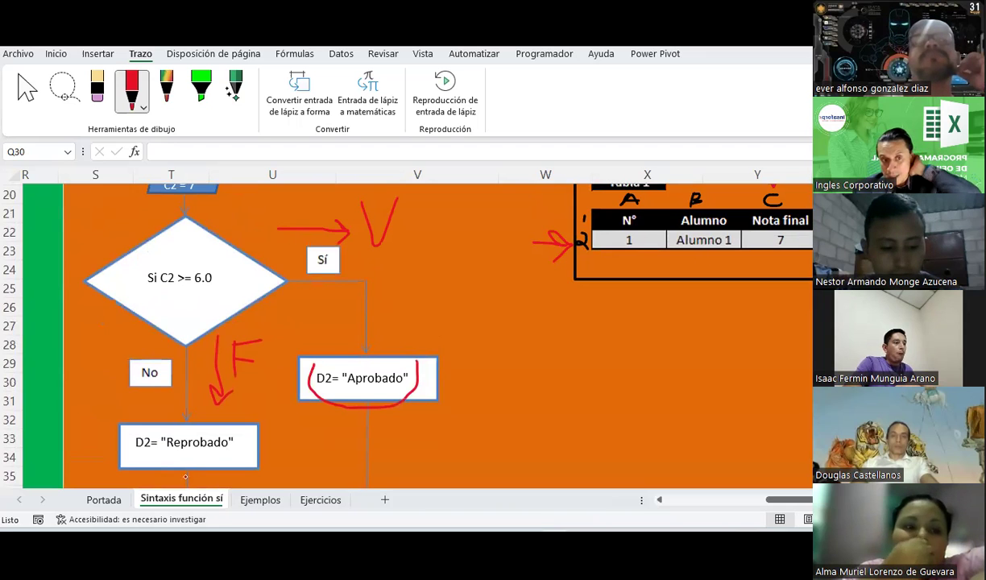
drag(238, 438, 268, 428)
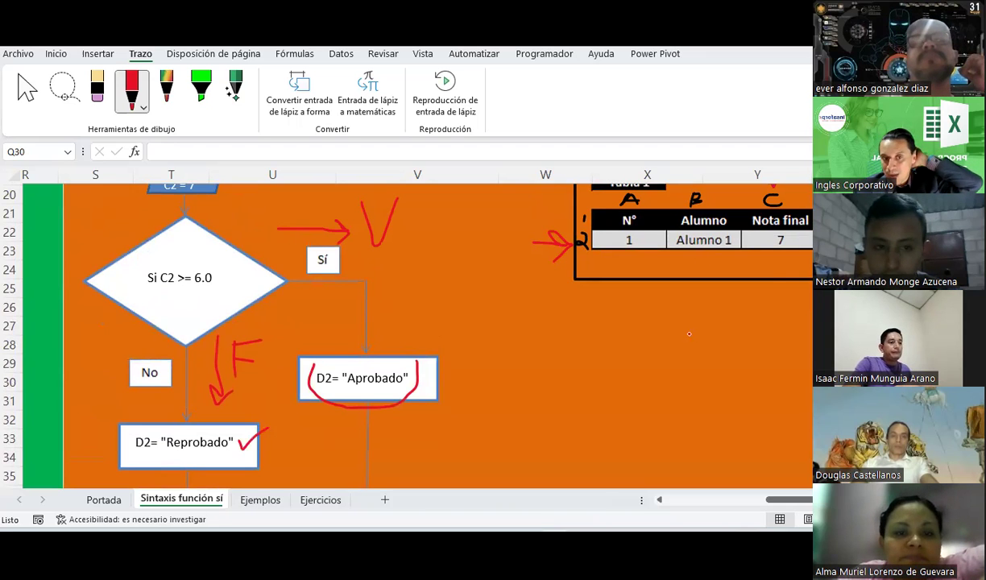
- Add red ink marks: a check beside Fin, a mark under Aprobado and an arrow onto it
scroll(306, 389, down, 3)
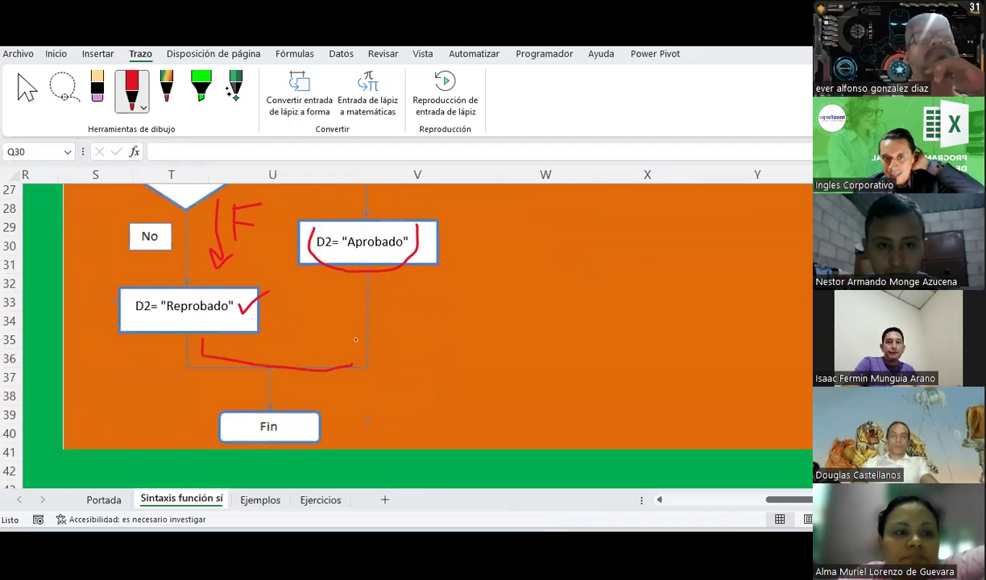
drag(335, 425, 414, 393)
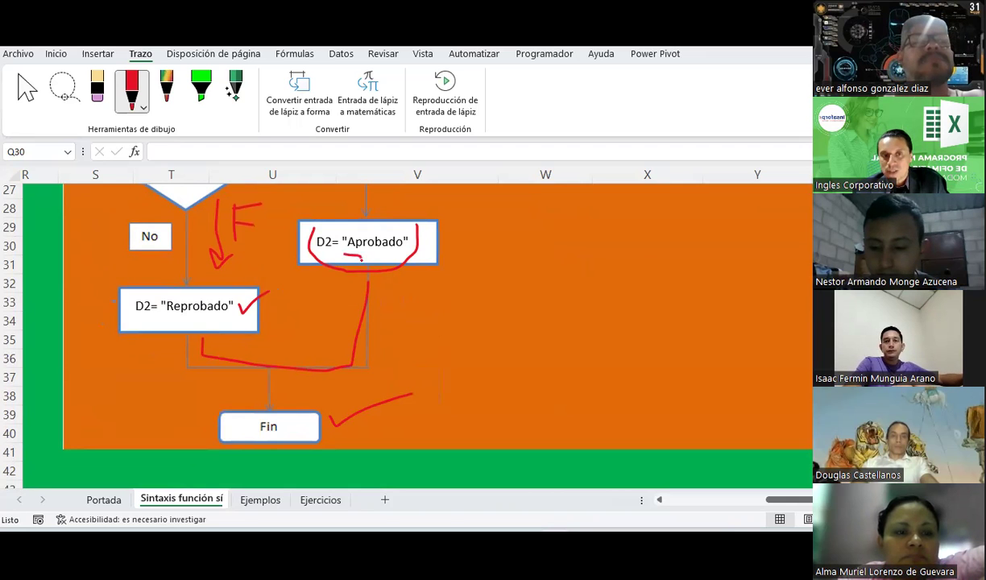
mouse_move(362, 257)
mouse_down()
mouse_move(415, 249)
mouse_move(416, 222)
mouse_up()
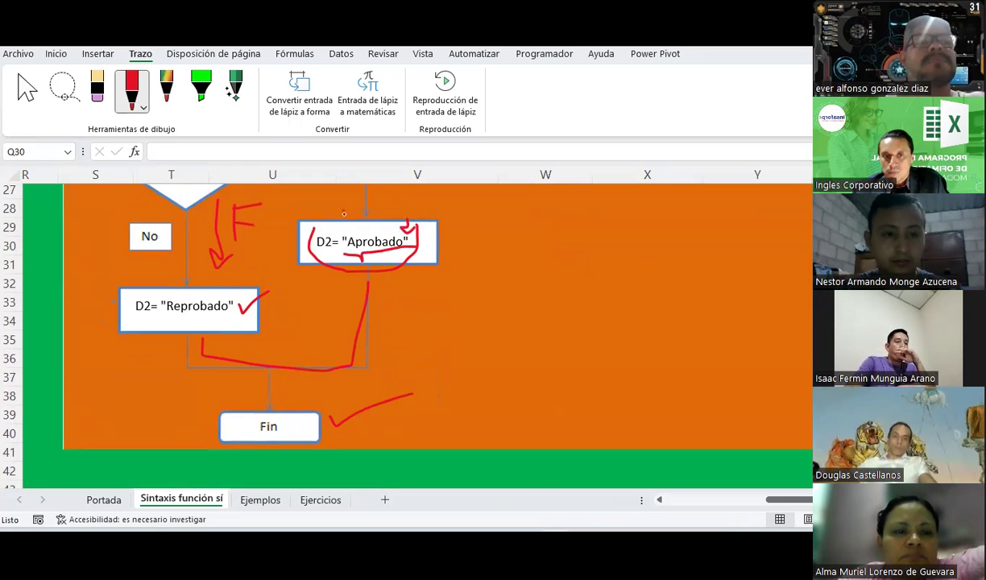
drag(344, 214, 347, 229)
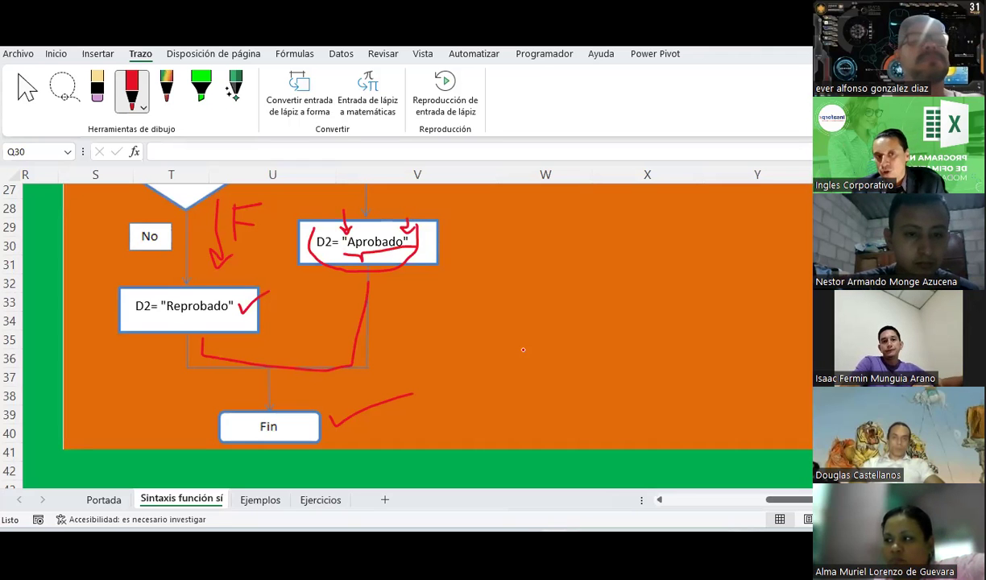
key(Escape)
scroll(523, 350, up, 1)
scroll(523, 350, up, 2)
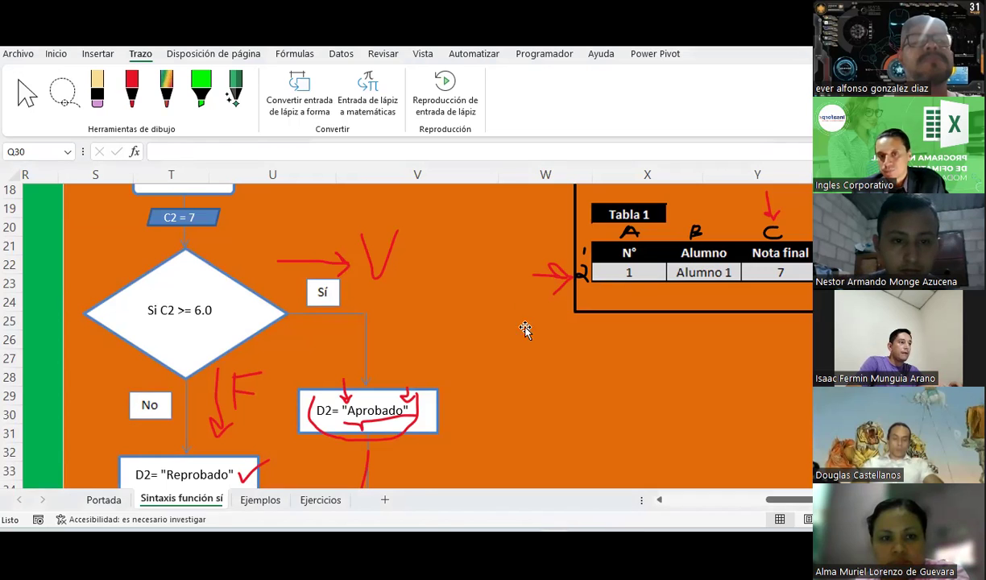
mouse_move(794, 500)
mouse_down()
mouse_move(731, 503)
mouse_move(745, 504)
mouse_up()
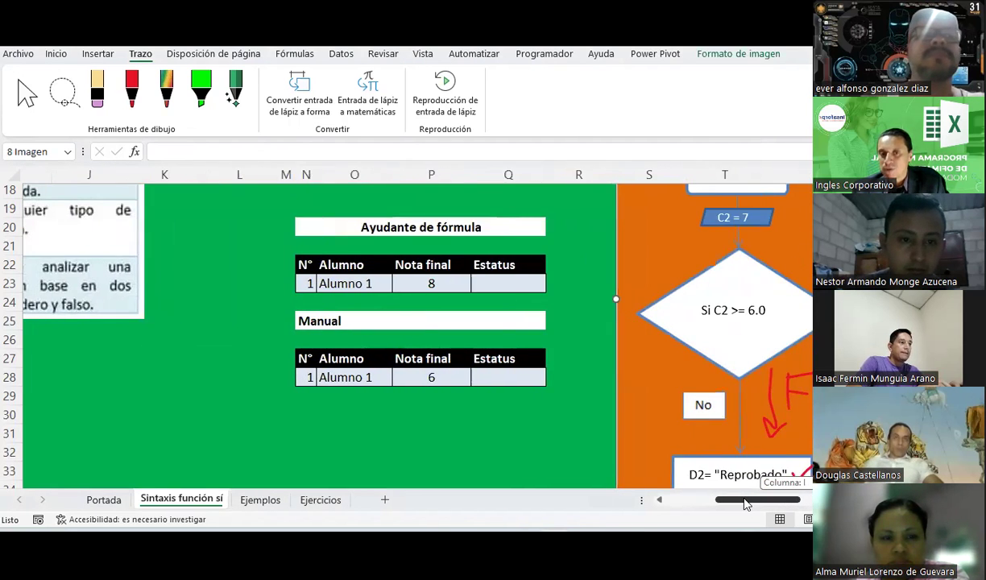
- Select cell Q23, the empty Estatus cell for grade 8 in the Ayudante de fórmula table
click(570, 277)
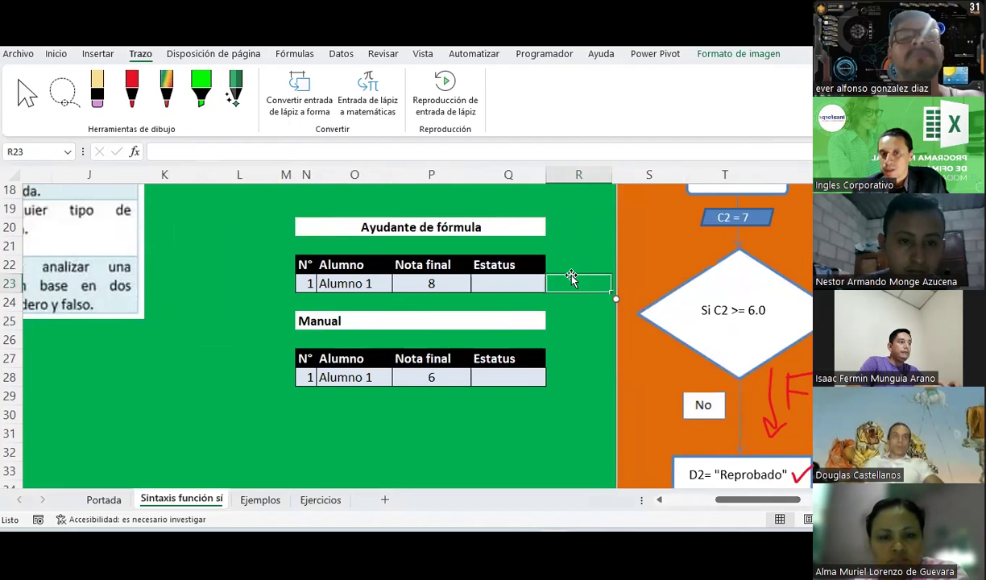
scroll(497, 303, up, 1)
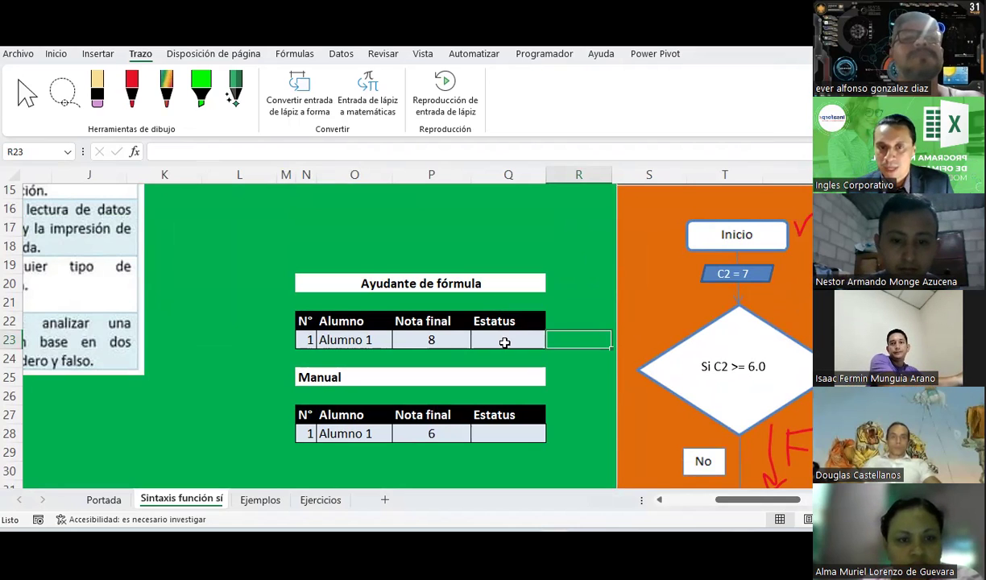
click(504, 342)
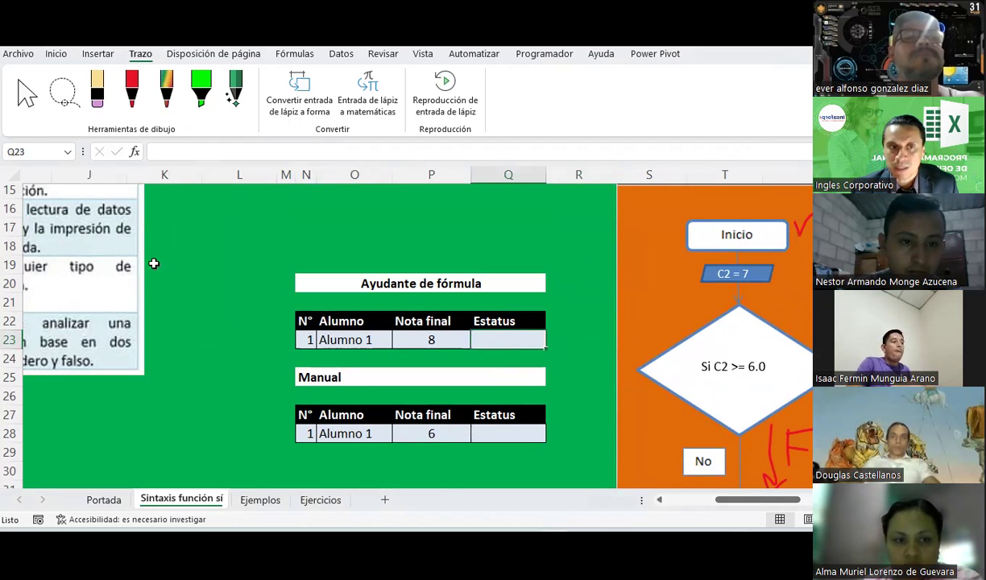
- Insert =SI() in the Estatus cell by searching 'si', and move the arguments dialog aside
click(136, 159)
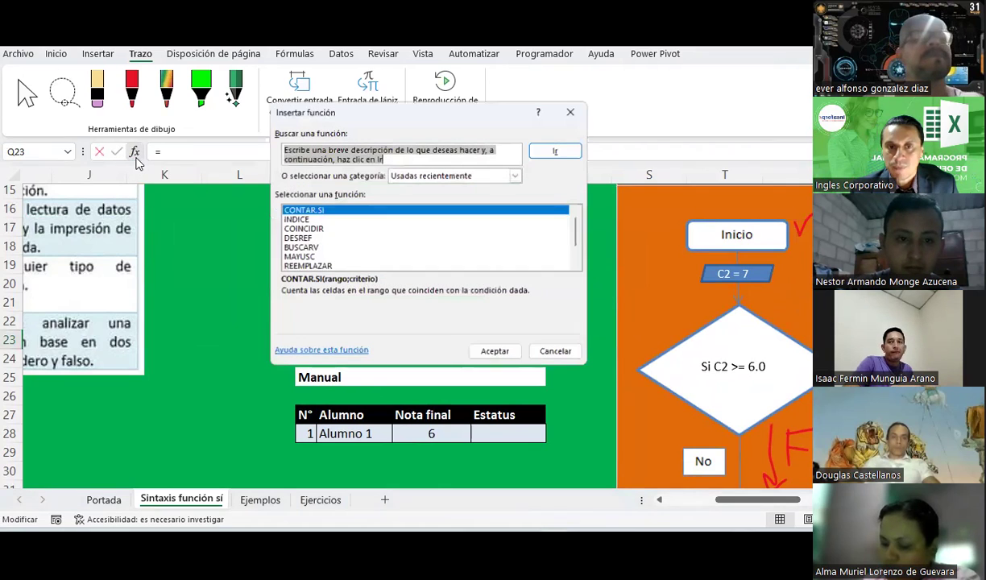
scroll(357, 238, down, 1)
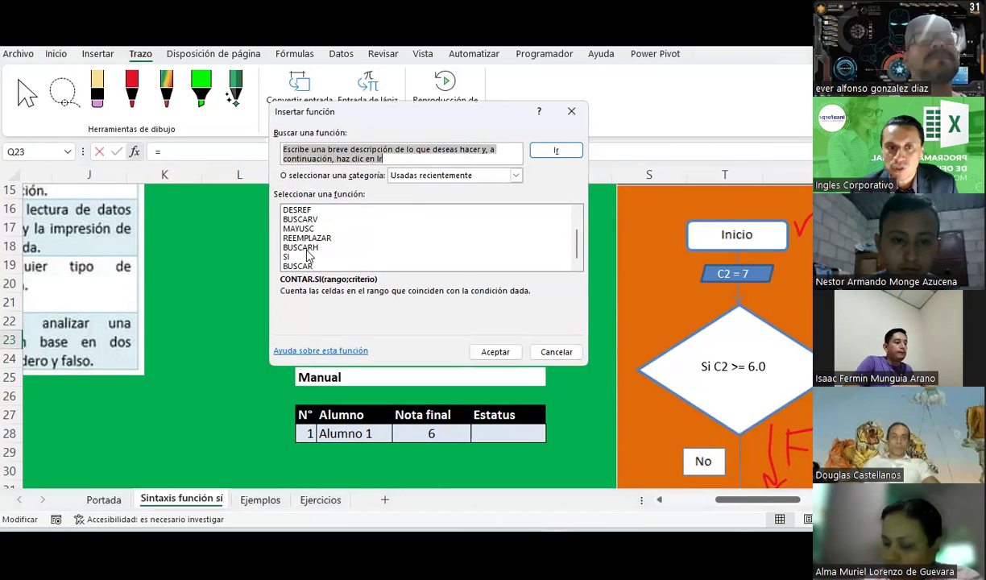
click(330, 256)
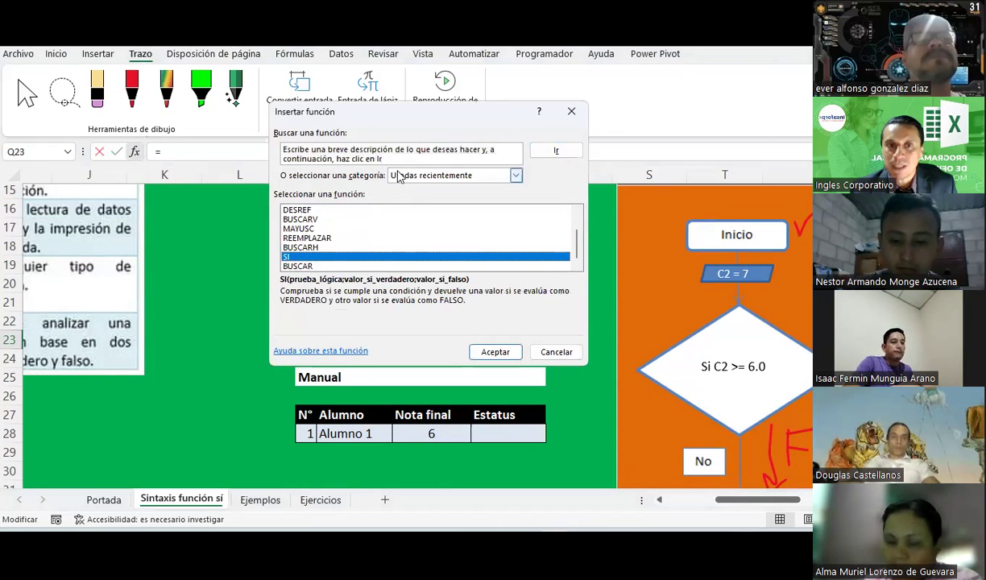
click(299, 150)
text(si)
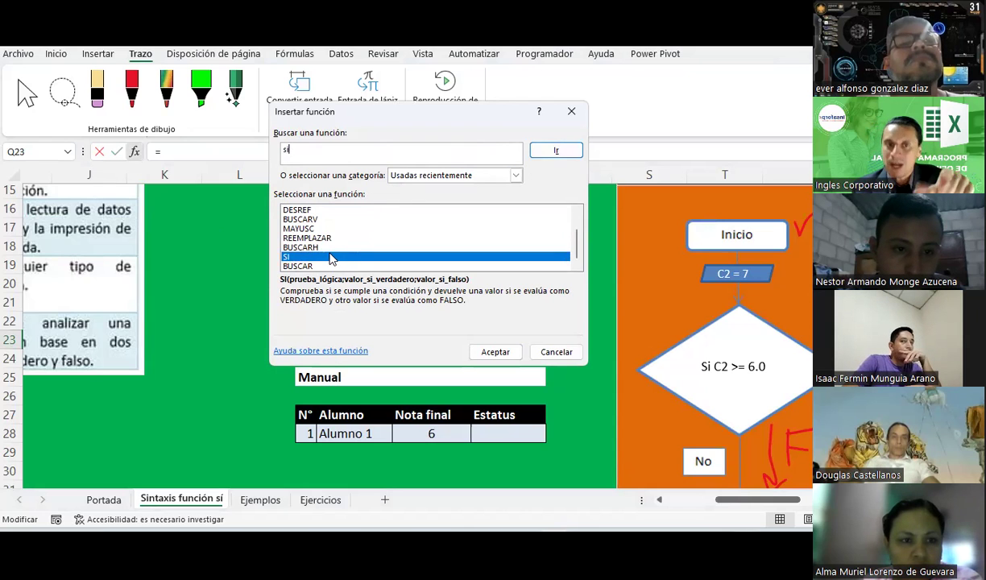
click(330, 258)
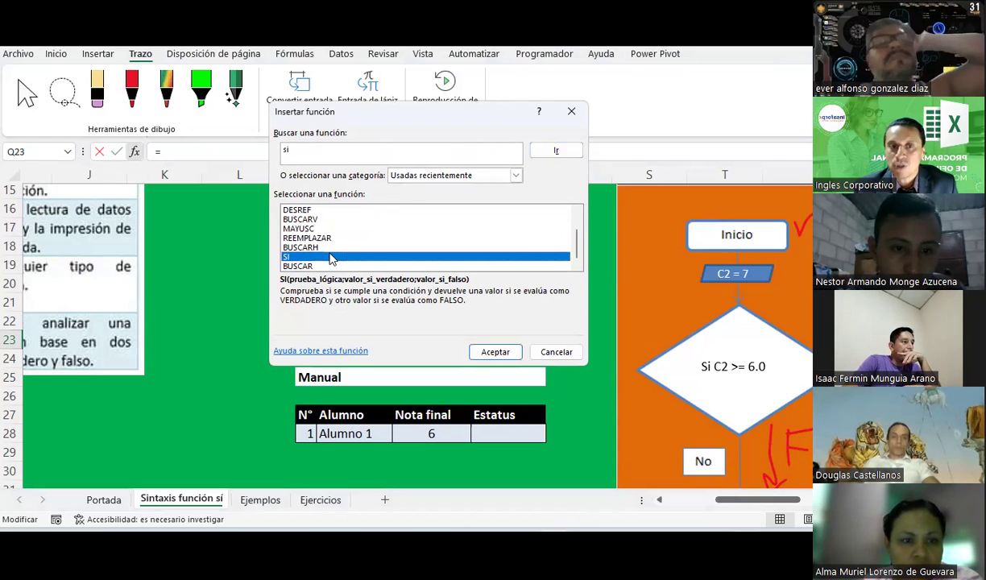
double_click(331, 257)
drag(363, 133, 390, 40)
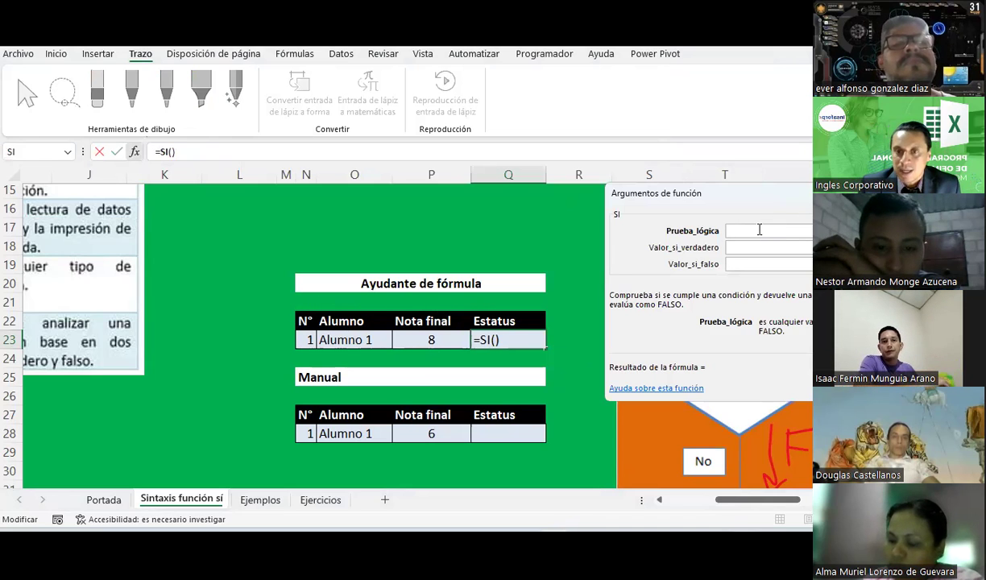
- Enter the logical test p8>=23 in Prueba_lógica, moving the arguments dialog out of the way
text(p8>=6)
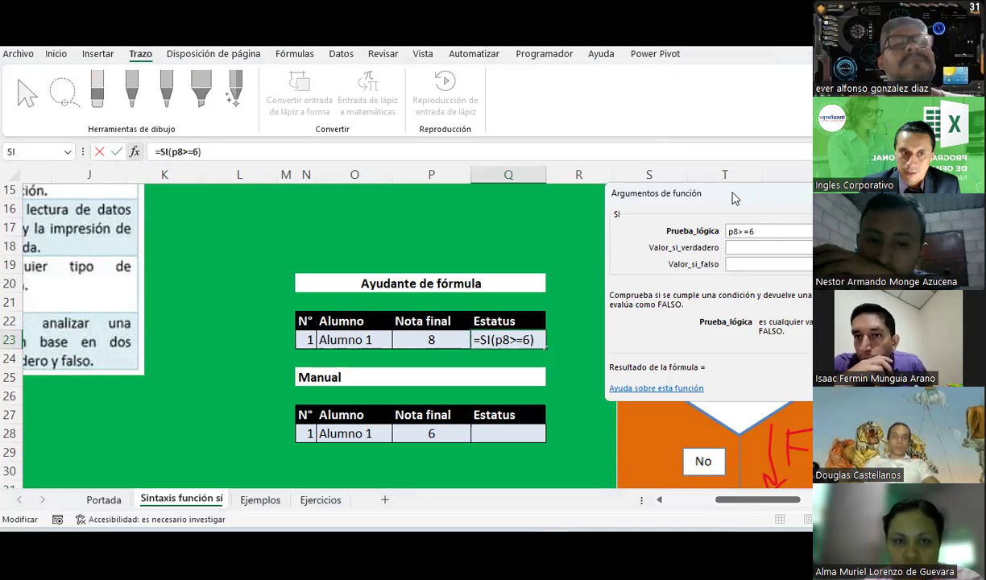
drag(734, 199, 525, 79)
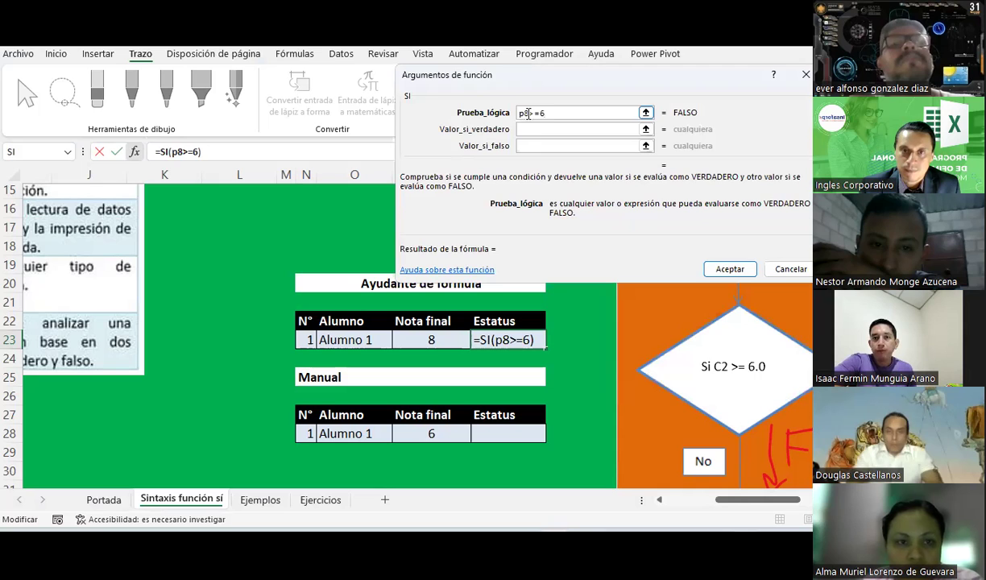
key(BackSpace)
text(23)
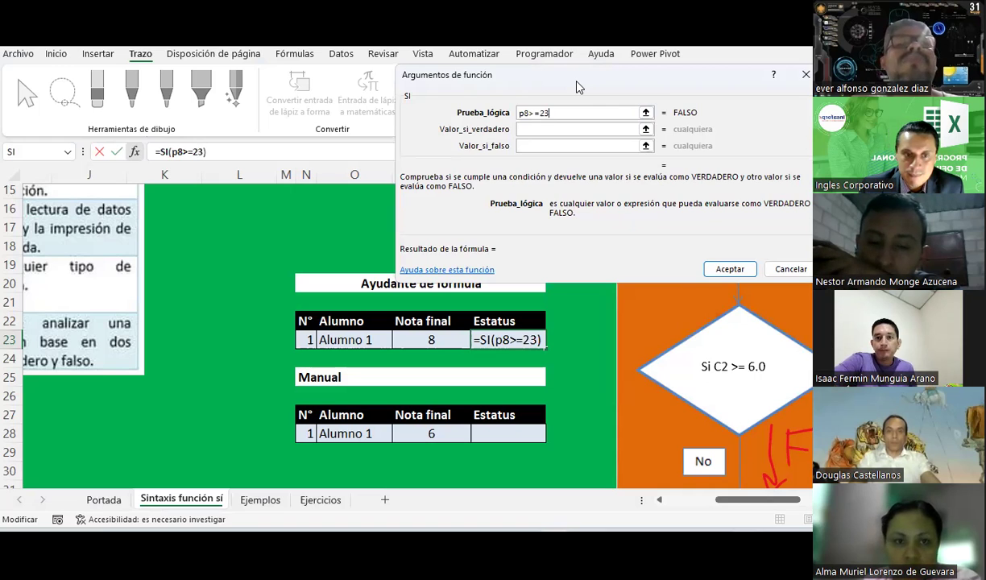
drag(576, 82, 224, 366)
- Clear the p8>=23 test, save the Zoom recording to the 2023-09-27 20.00.49 folder, and return to Excel
key(BackSpace)
key(BackSpace)
key(BackSpace)
key(BackSpace)
key(BackSpace)
key(BackSpace)
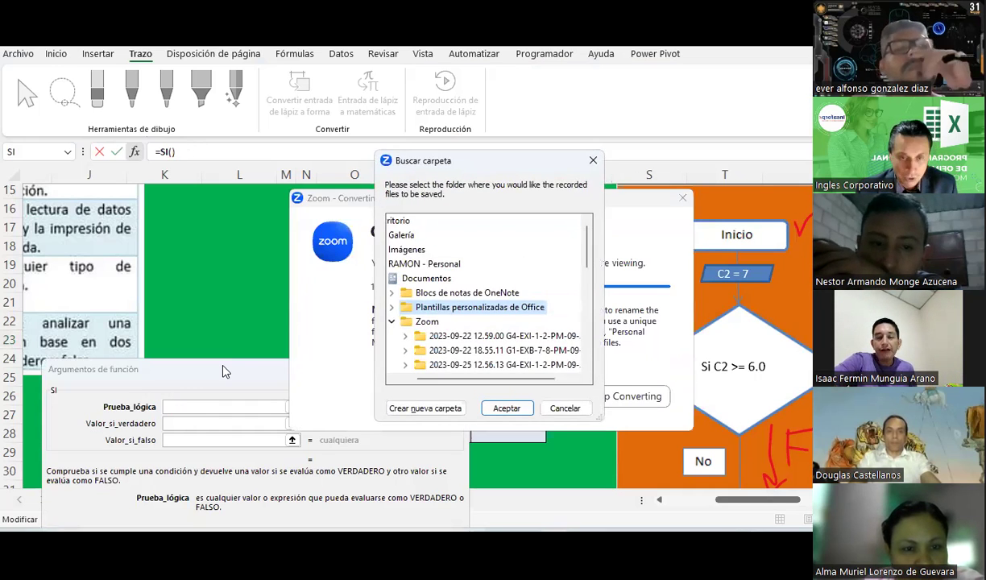
scroll(529, 288, down, 5)
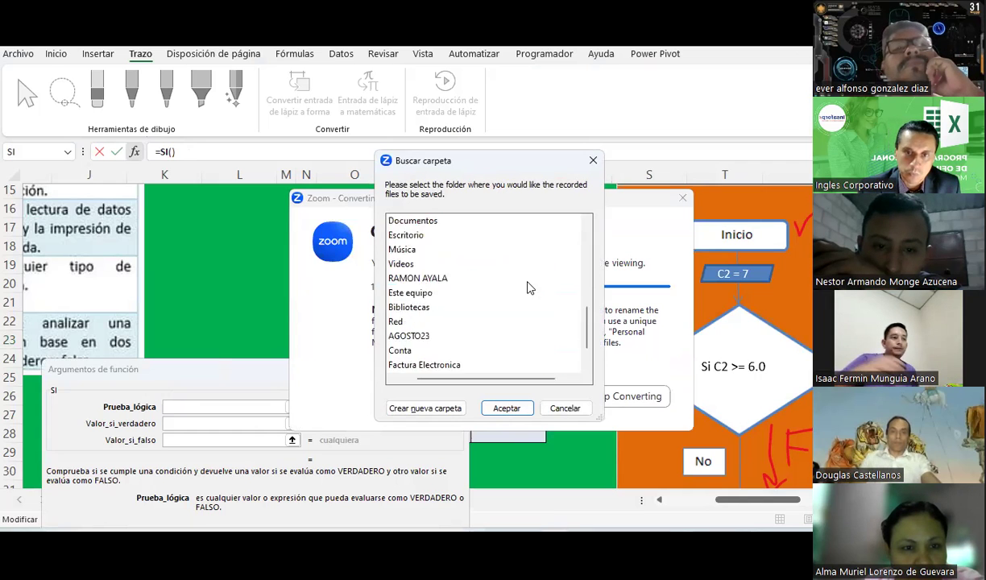
scroll(526, 287, down, 3)
scroll(521, 274, up, 8)
click(519, 250)
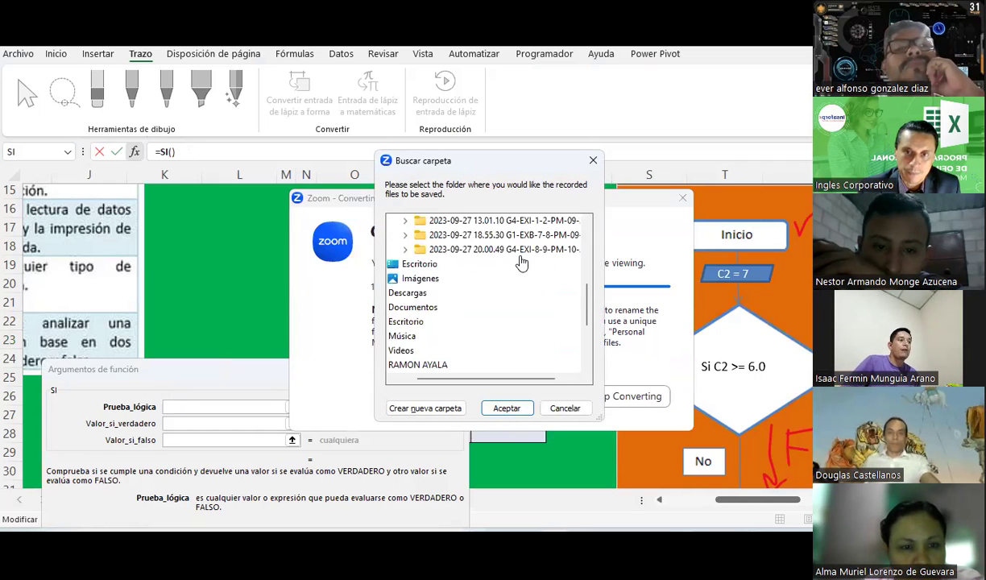
click(508, 408)
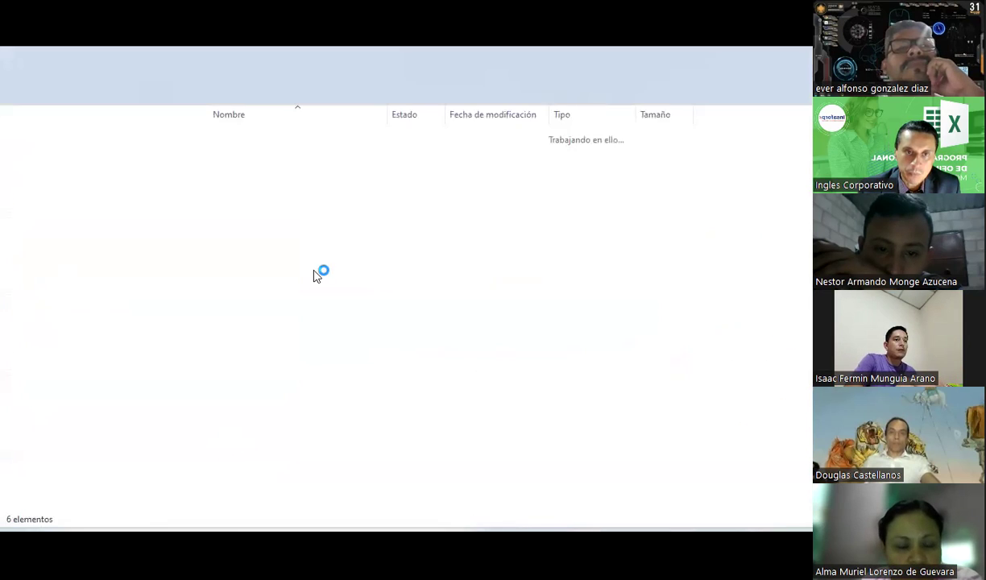
key(alt+Tab)
key(alt+Tab)
key(alt+Tab)
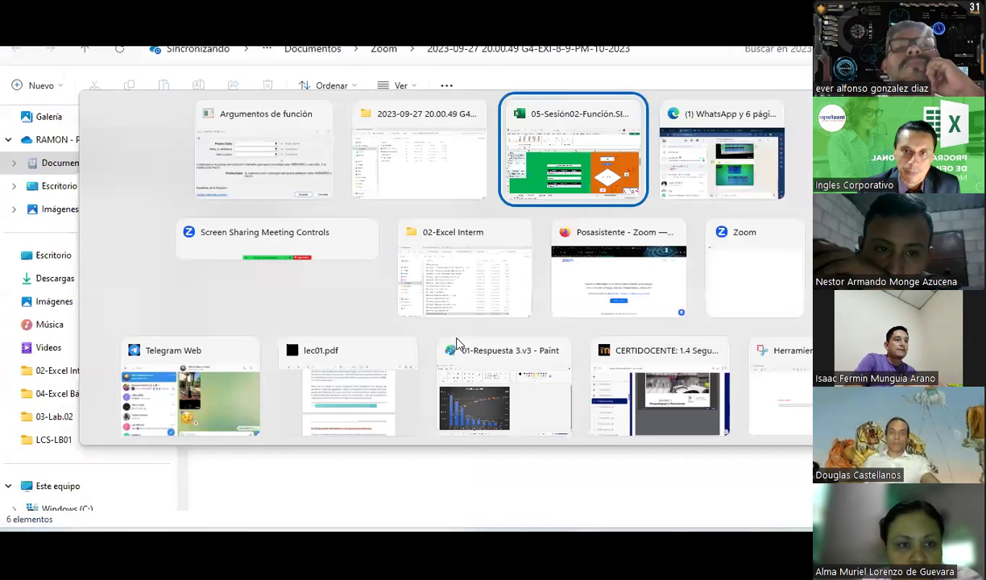
click(166, 409)
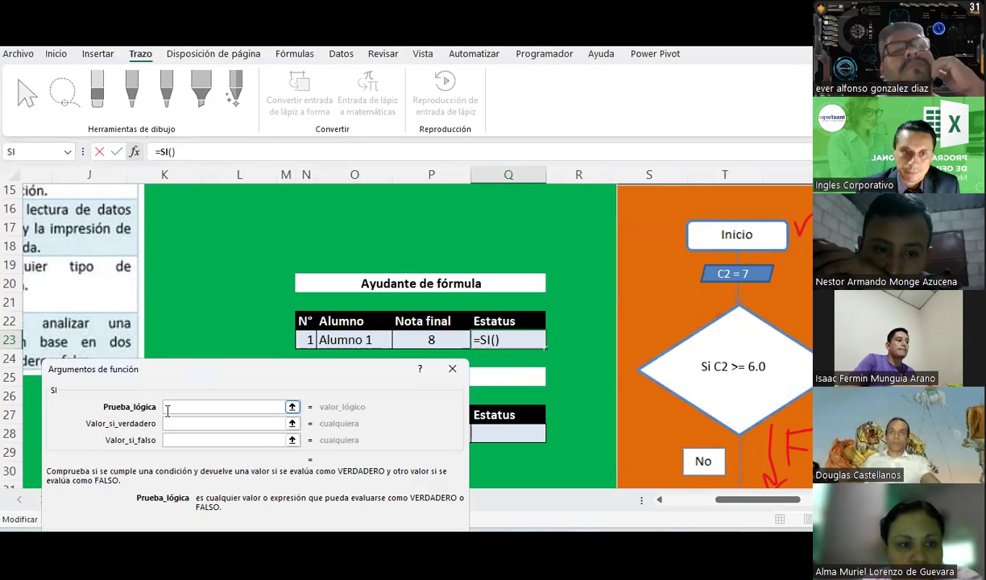
- Fill the SI arguments with p23>=6, "Aprobado" and "Reprobado" and confirm, so Estatus shows Aprobado
text(p23)
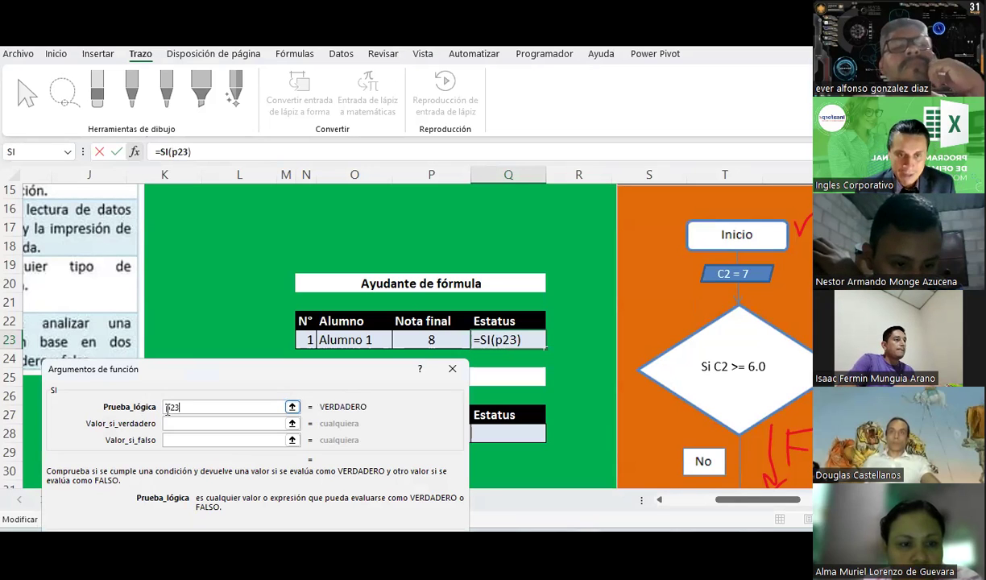
text(>=)
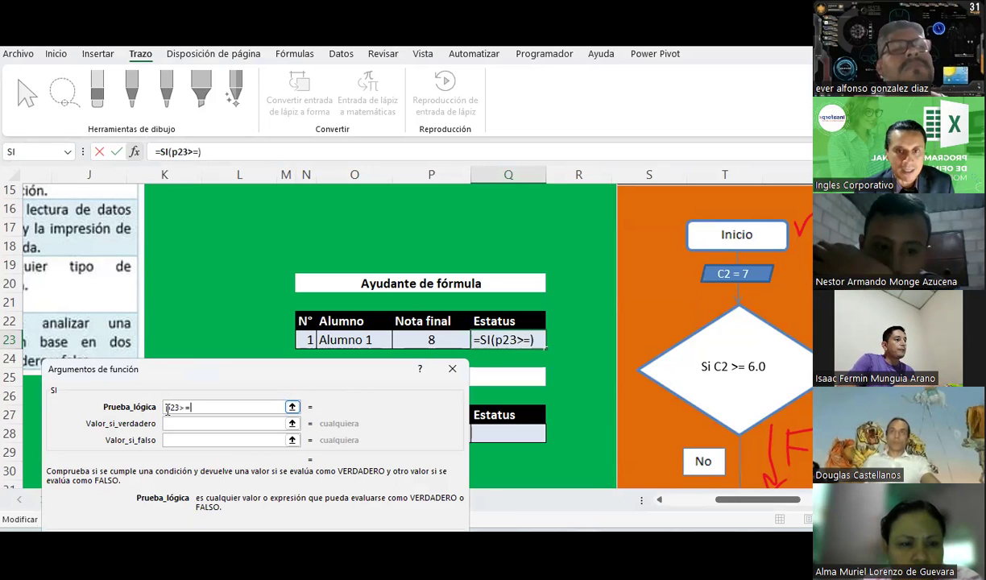
text(6)
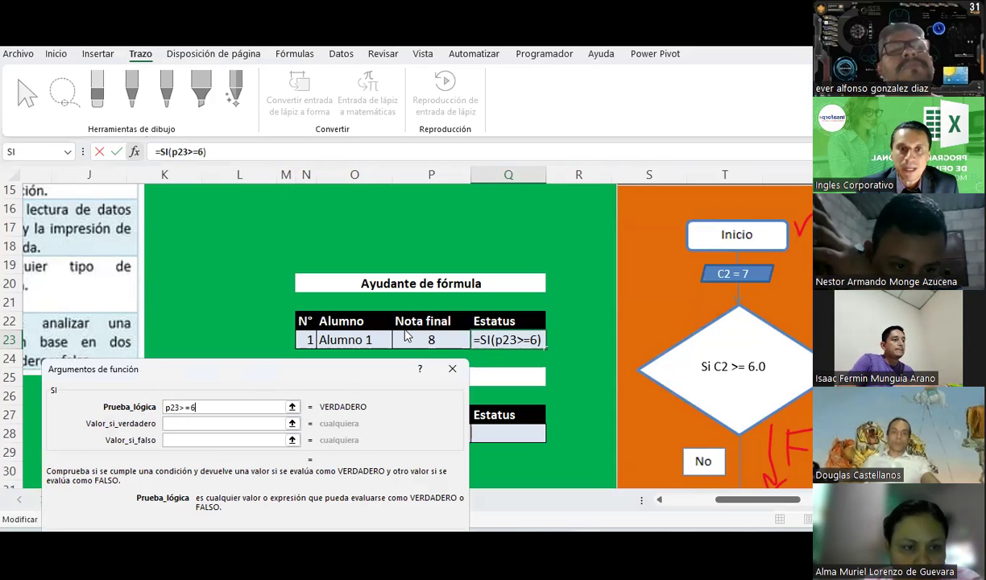
drag(242, 369, 419, 41)
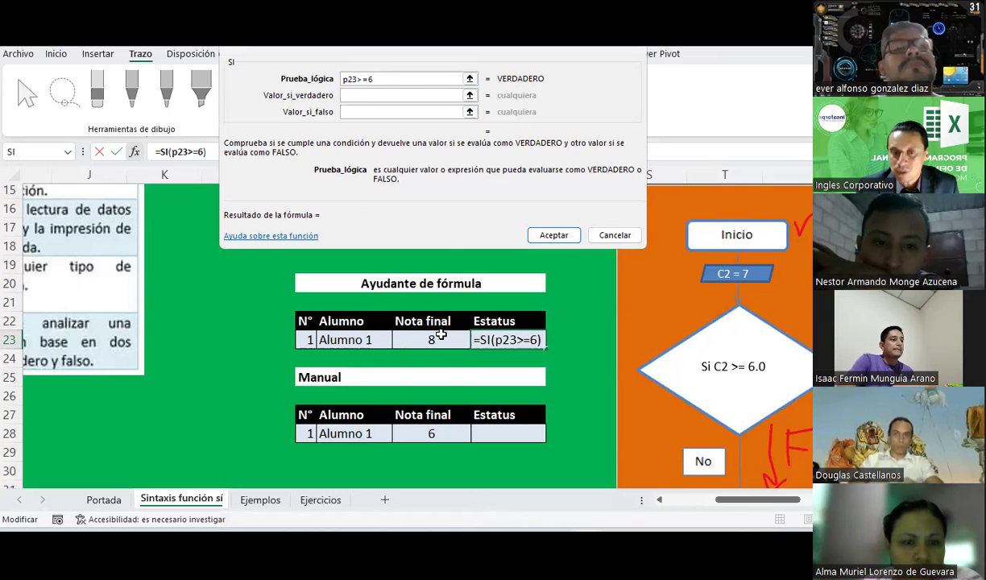
click(359, 97)
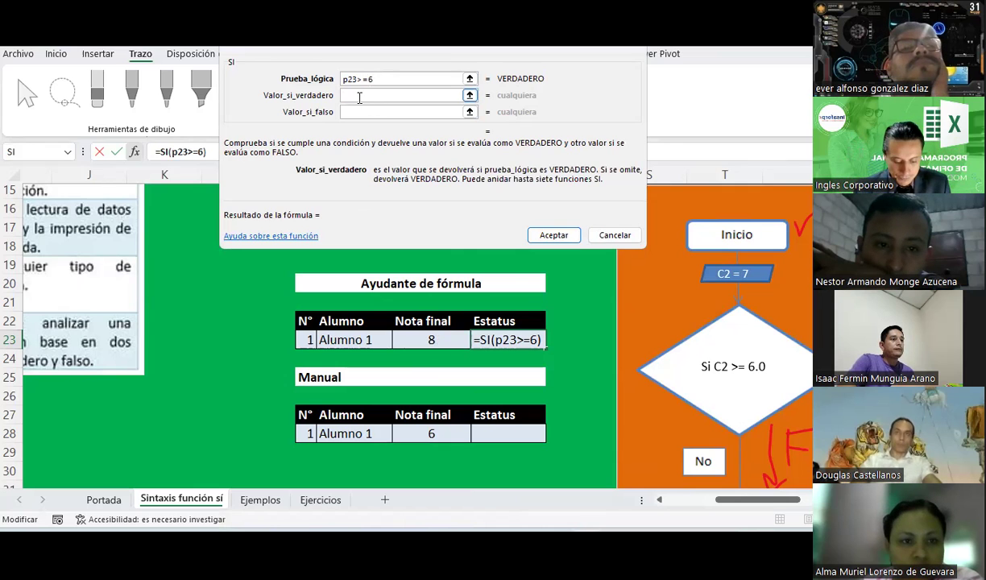
text("Aprob)
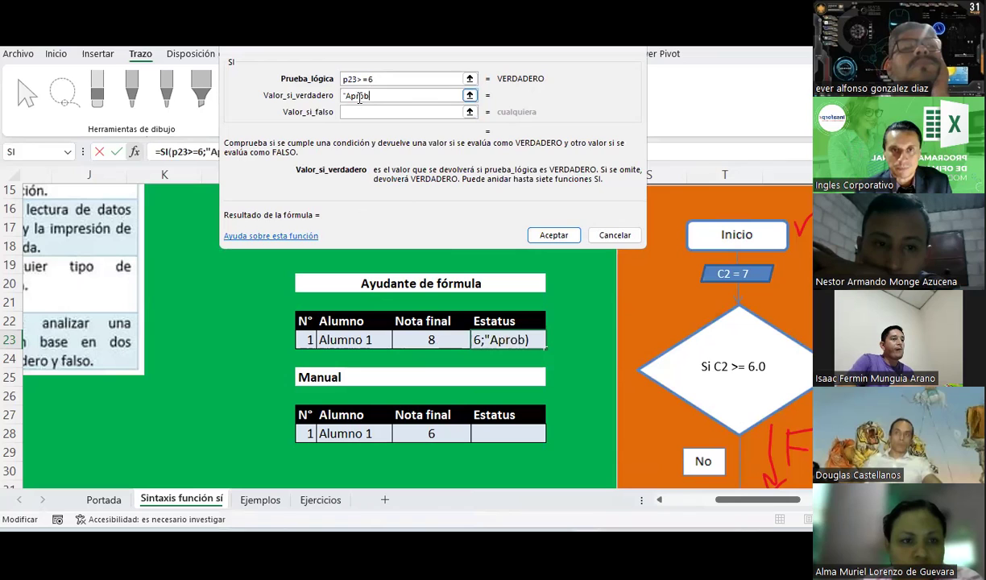
text(")
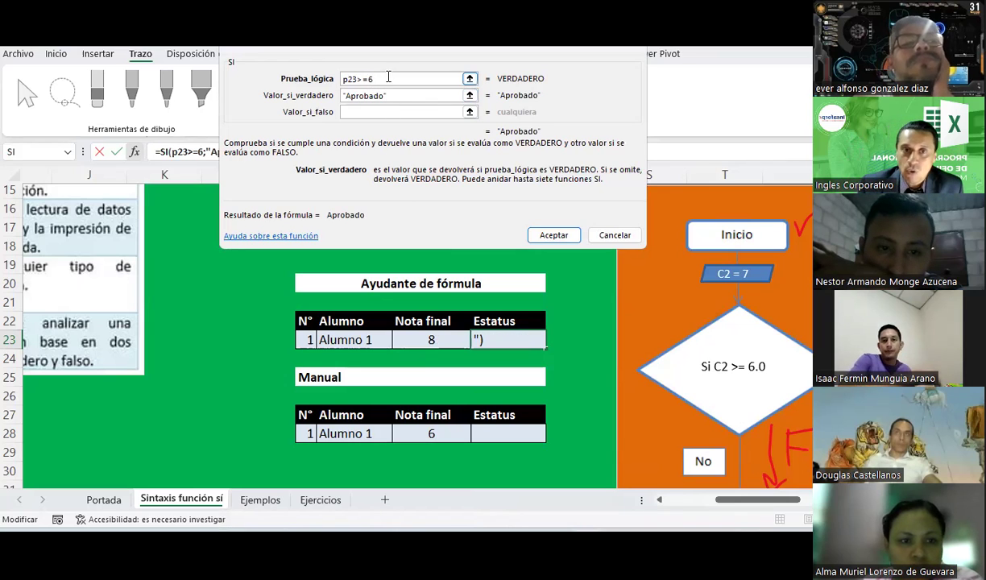
click(362, 79)
click(384, 113)
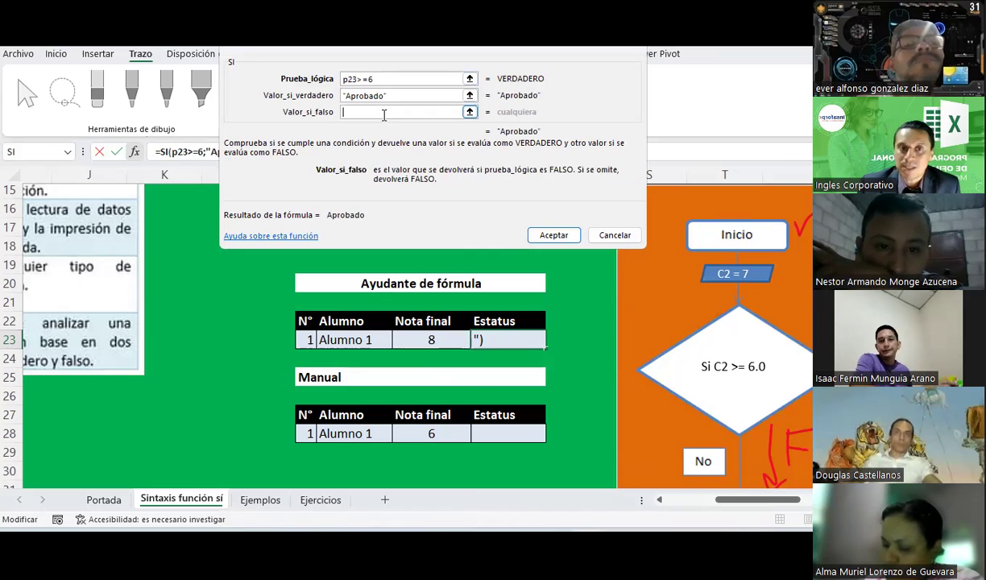
text("Reprob)
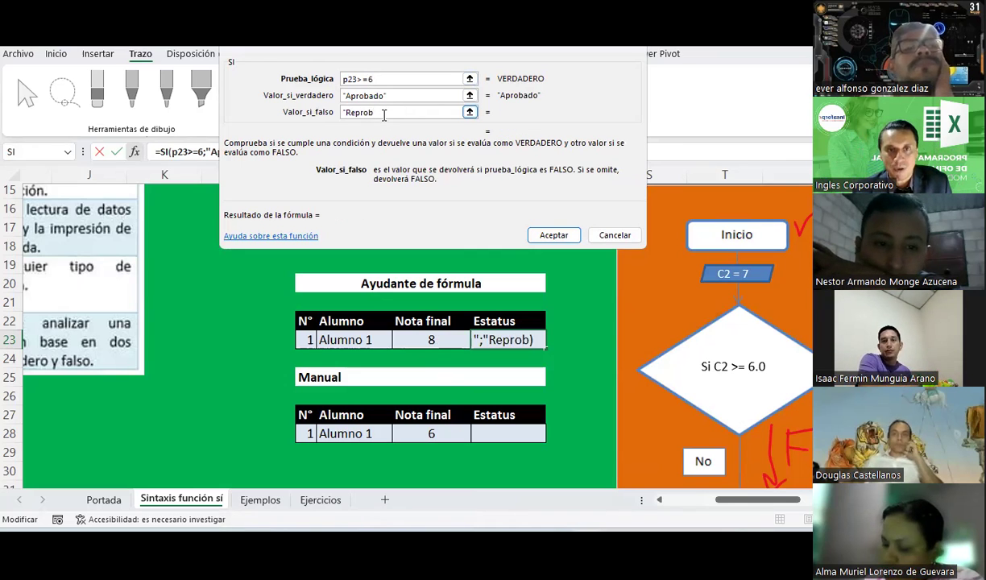
text(ado")
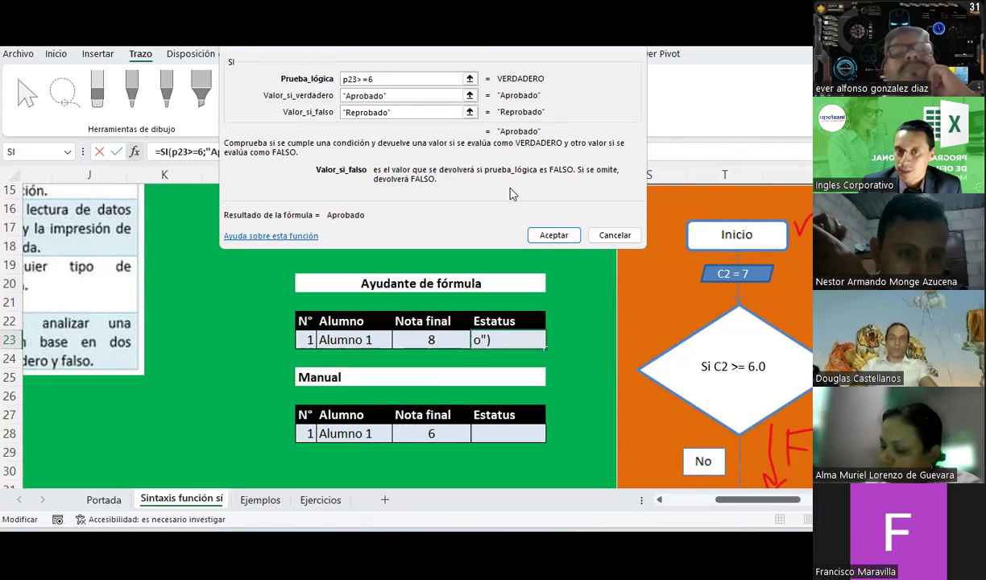
click(549, 235)
- Reselect Alumno 1's Estatus cell Q23 to check that it reads Aprobado
click(556, 337)
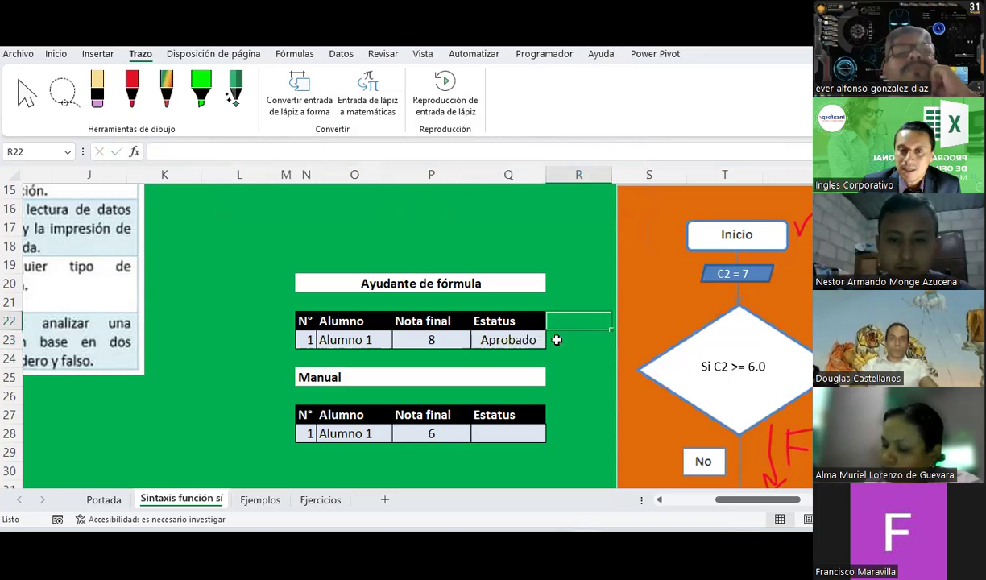
click(510, 339)
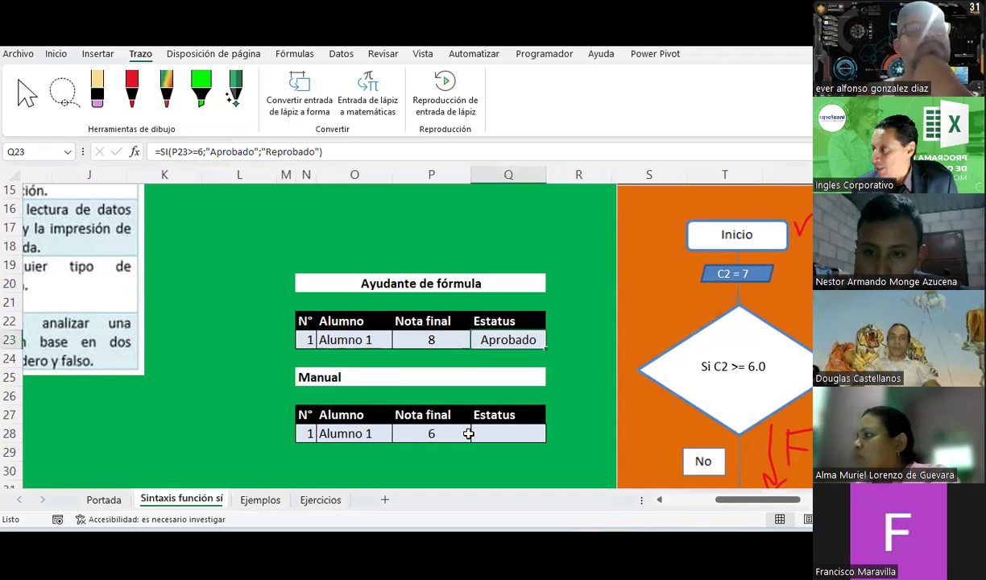
- Enter =si(P28>=6;"Aprobado";"Aprobado") in Q28 so the Manual table shows Aprobado
click(508, 434)
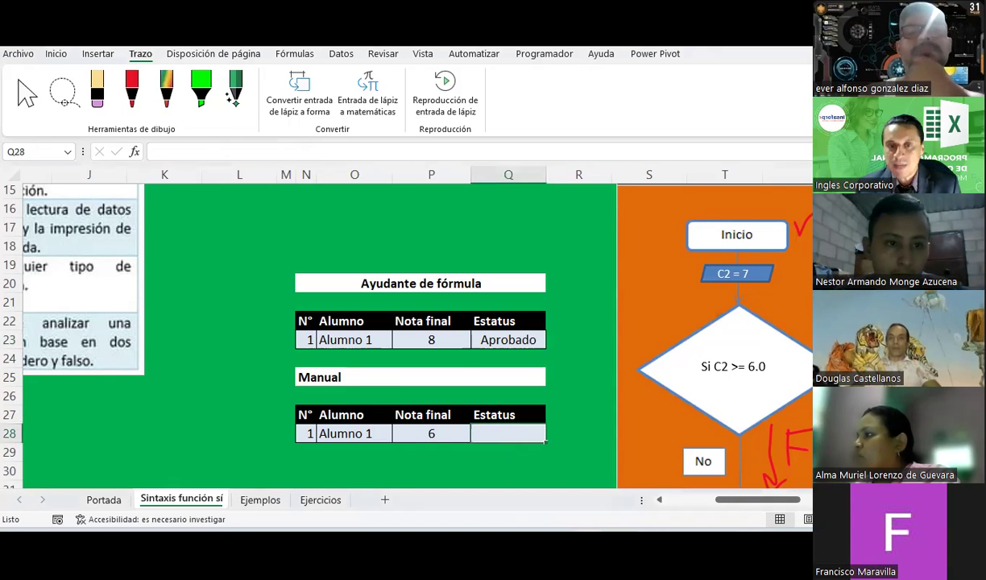
text(=)
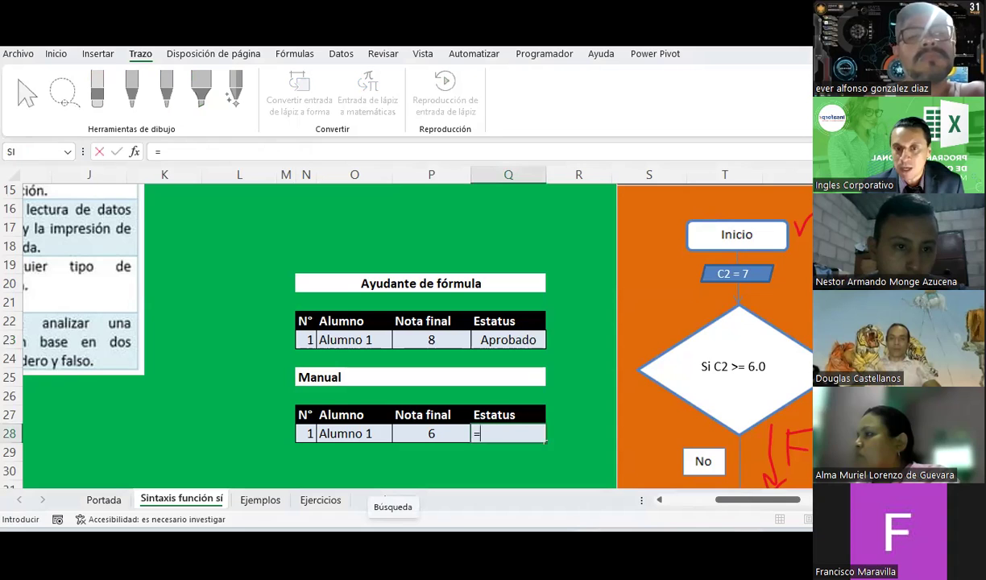
text(si)
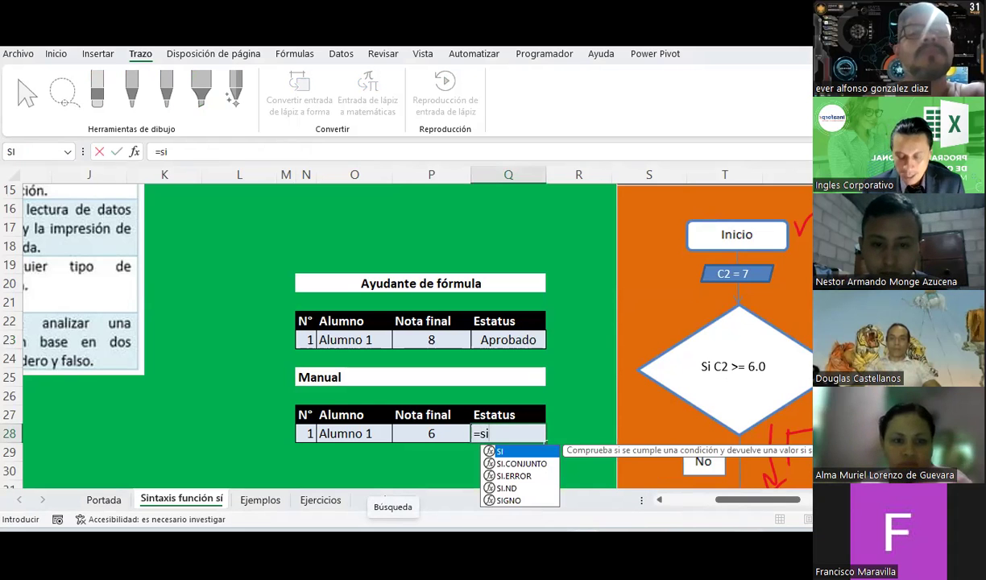
text(()
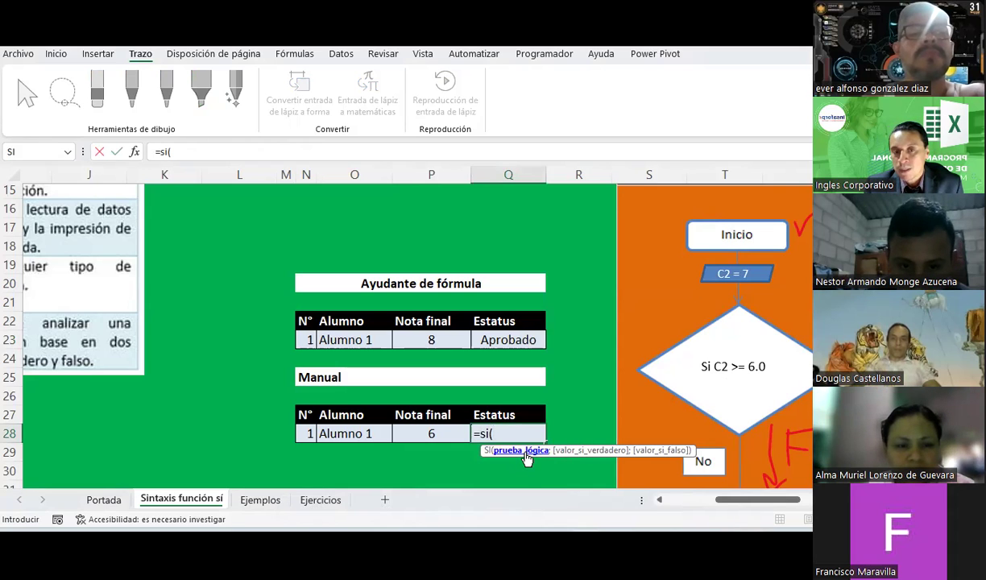
click(427, 432)
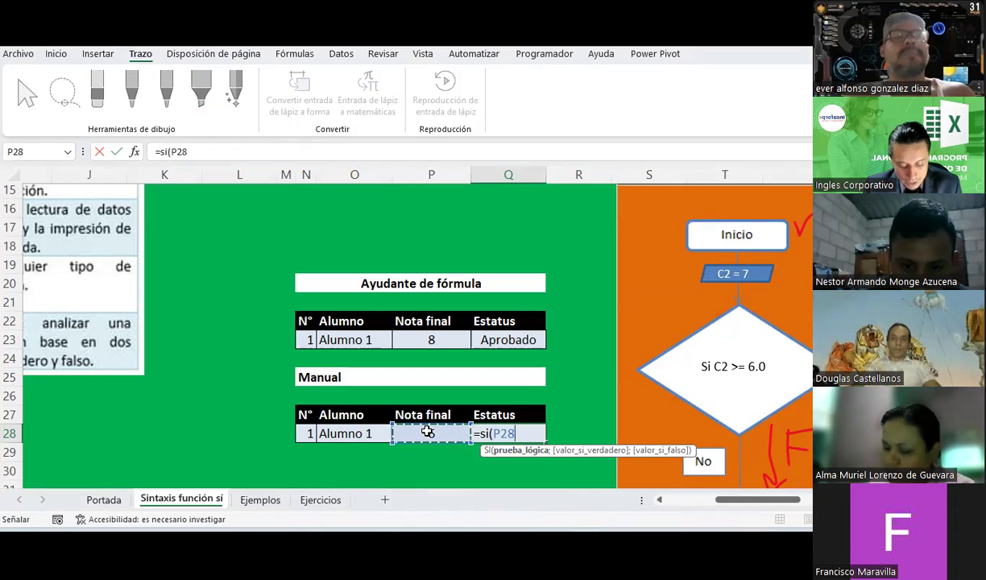
text(>=6;)
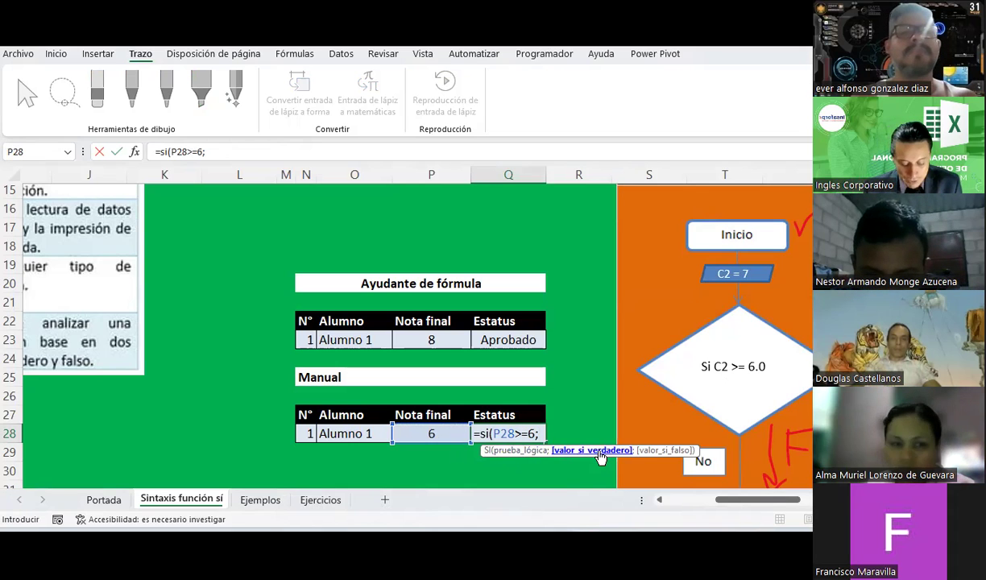
text("Aprob)
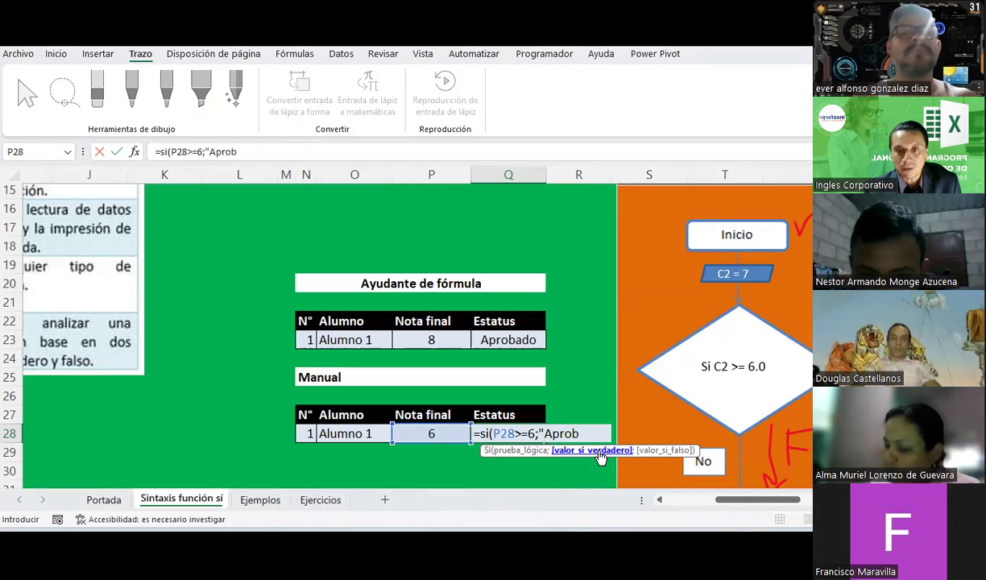
text(ado")
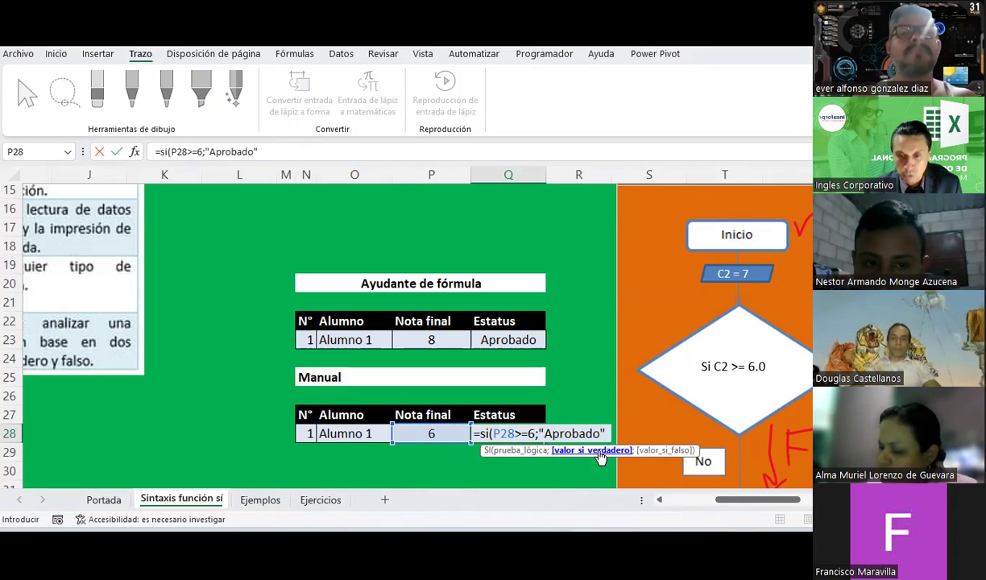
text(;)
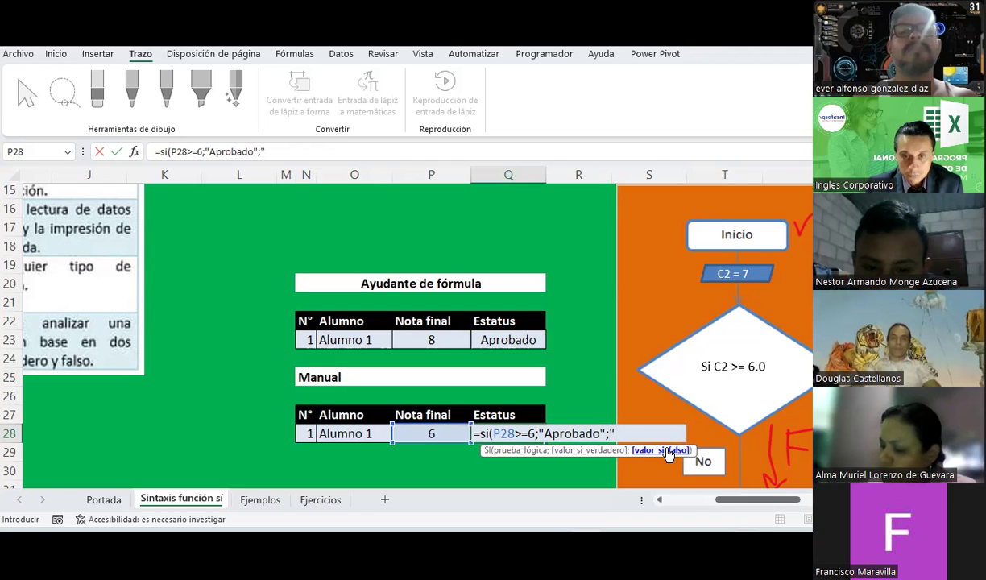
text(bado")
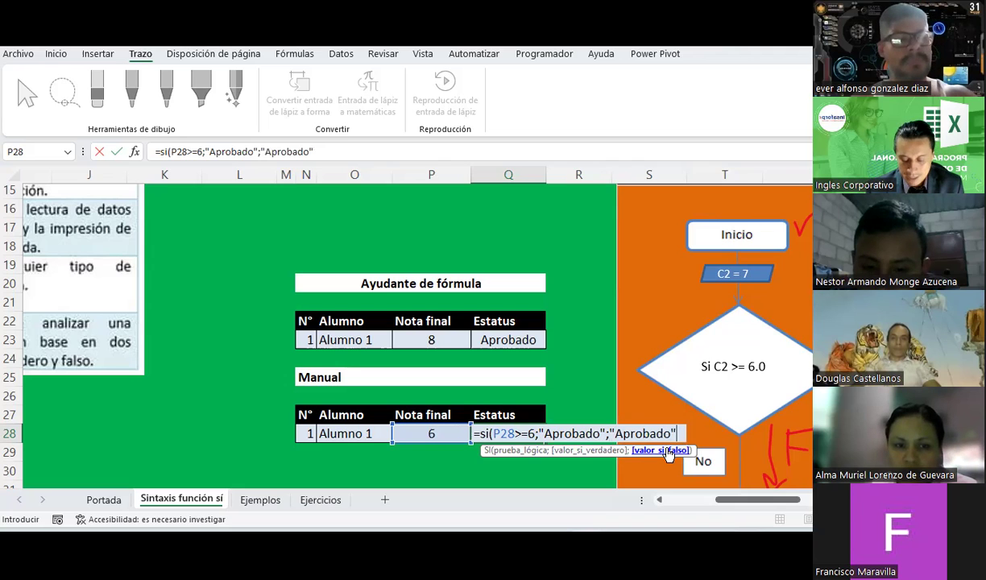
text())
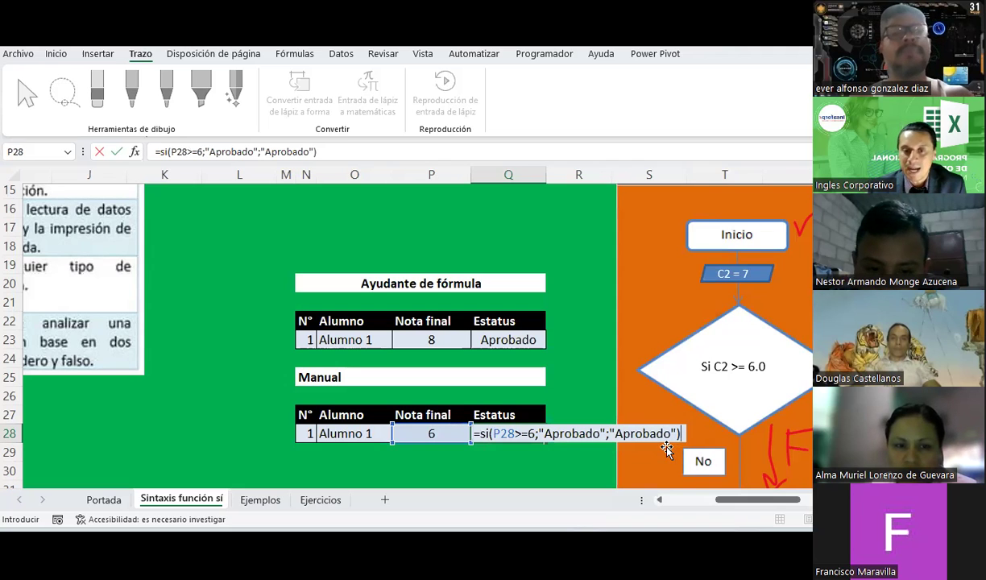
click(535, 435)
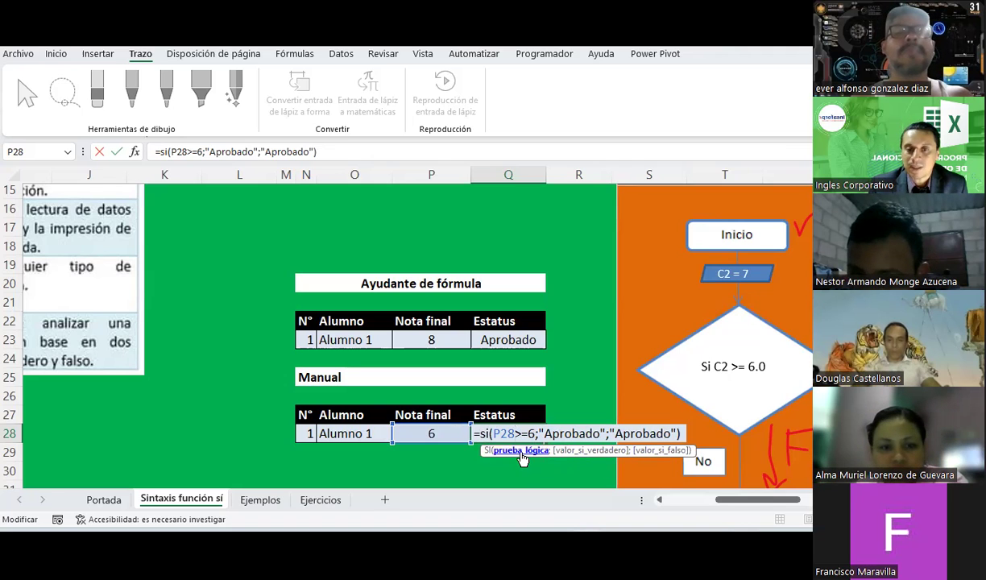
key(Return)
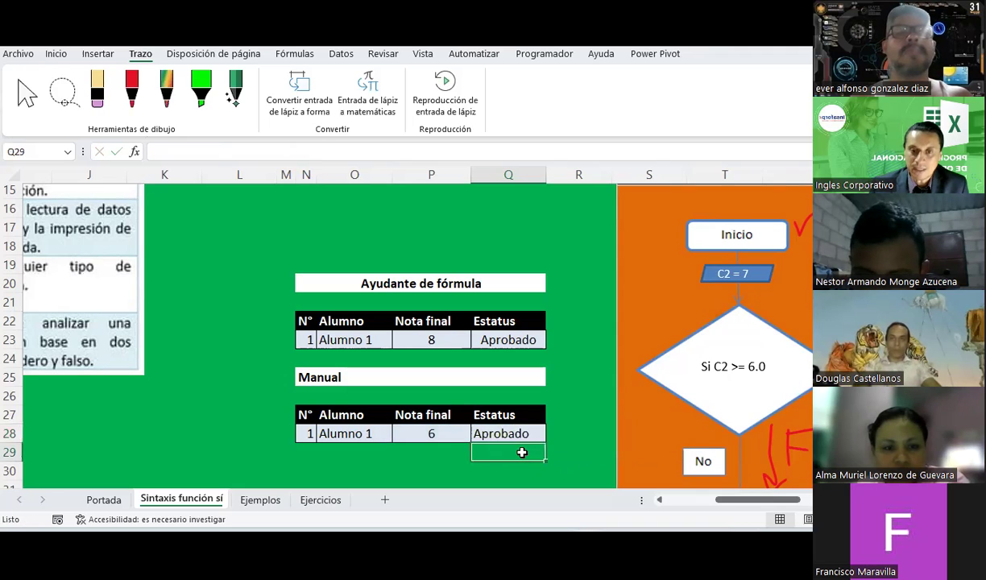
key(Up)
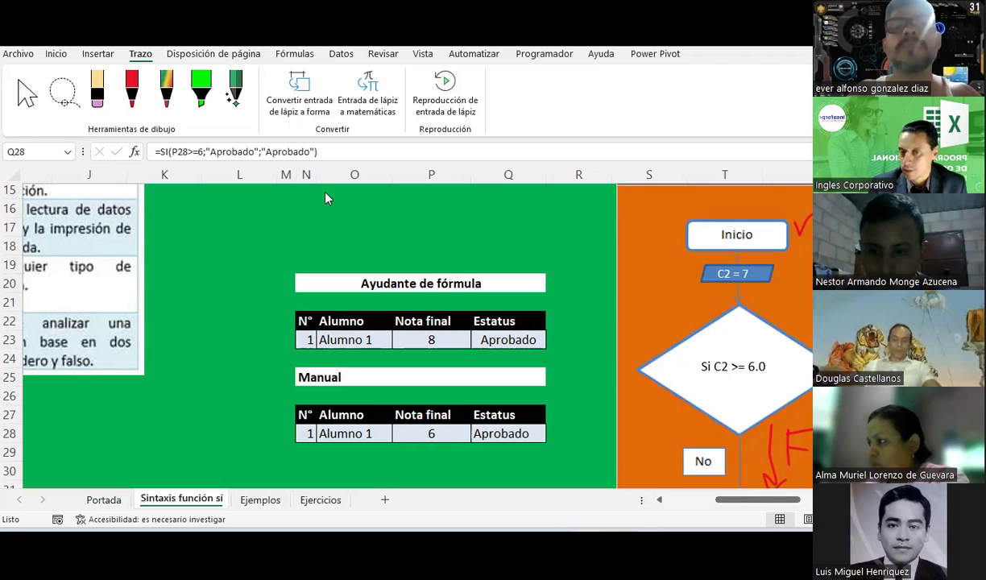
- Go to the Ejemplos sheet's Cuadro de planilla, with five gross salaries and empty Renta column
click(261, 499)
scroll(343, 394, down, 5)
scroll(343, 395, down, 3)
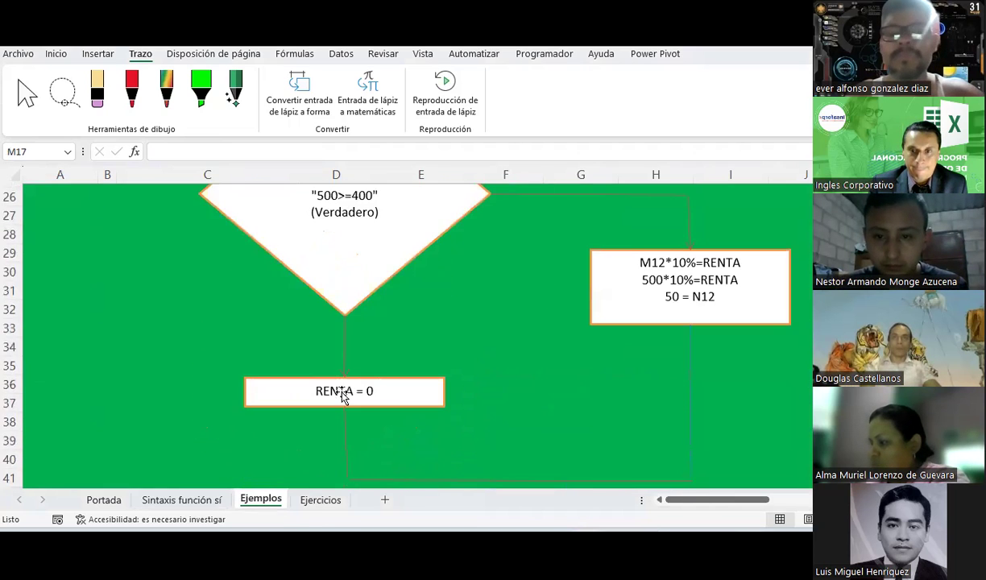
scroll(343, 395, down, 1)
scroll(343, 394, down, 2)
scroll(341, 394, up, 5)
scroll(341, 395, up, 4)
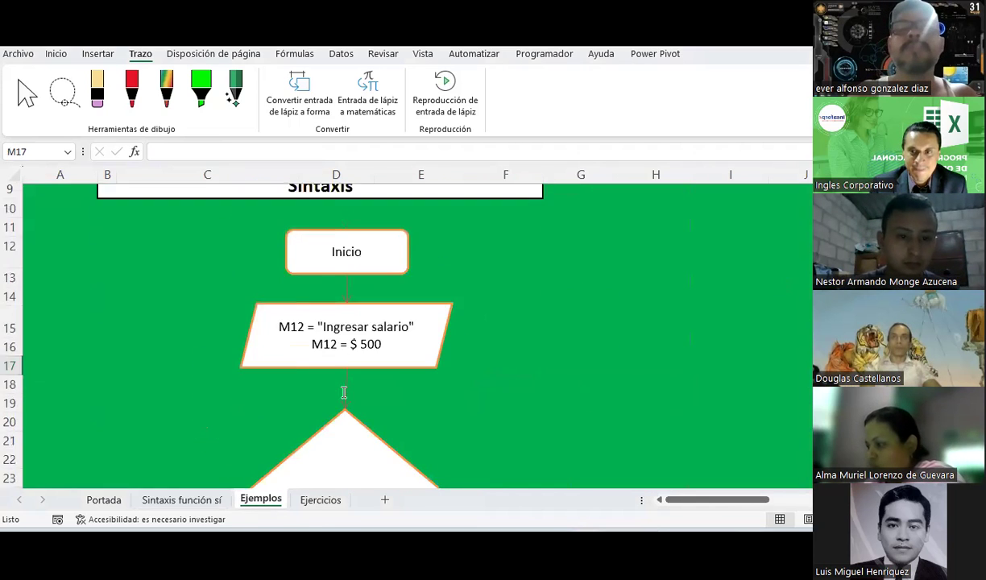
scroll(340, 395, up, 2)
scroll(340, 394, down, 1)
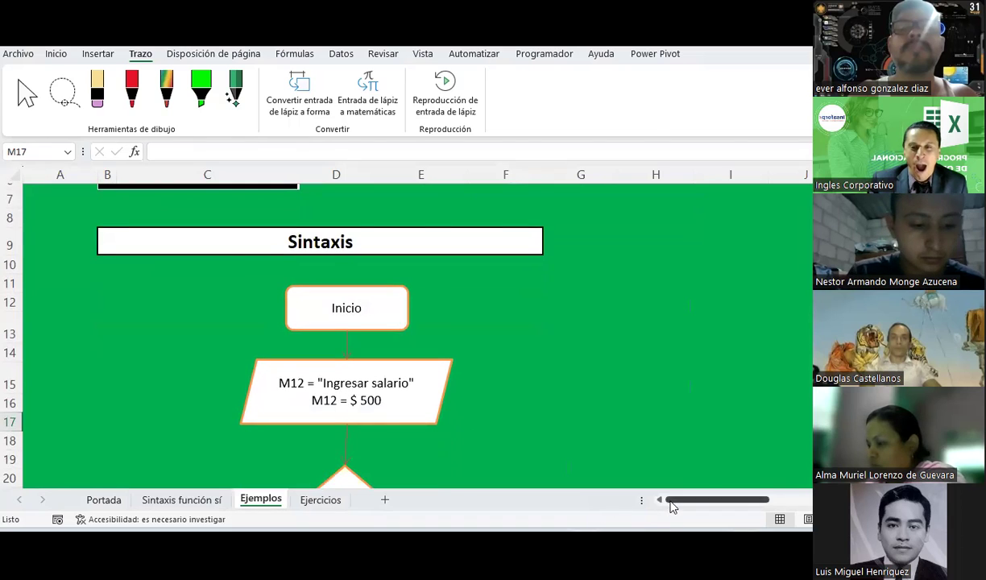
drag(671, 501, 737, 502)
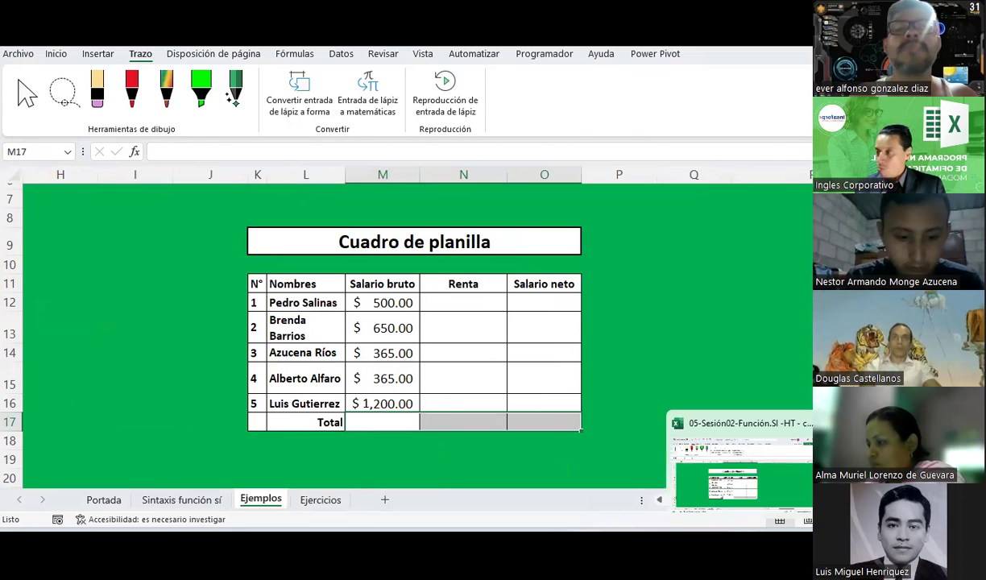
click(754, 352)
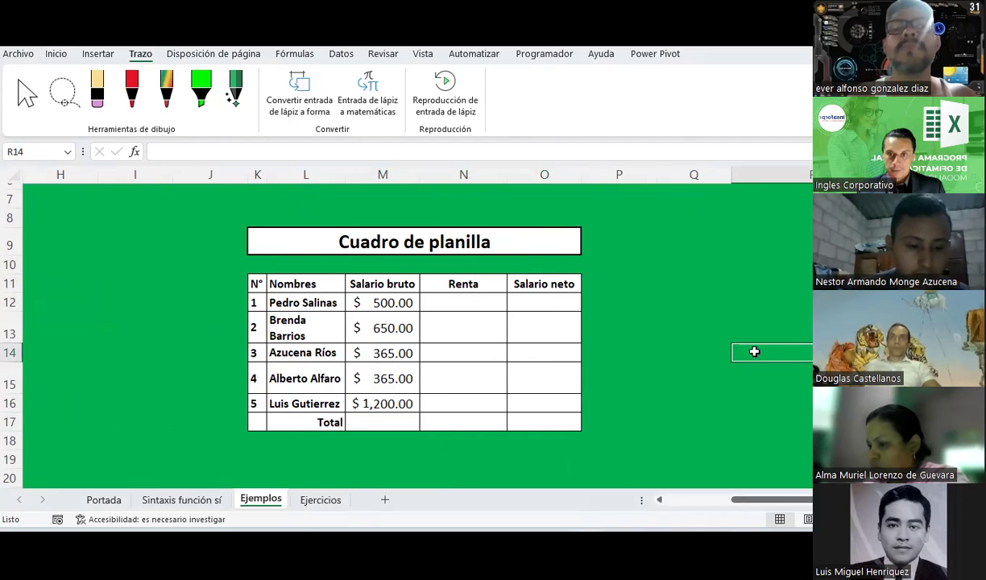
click(692, 282)
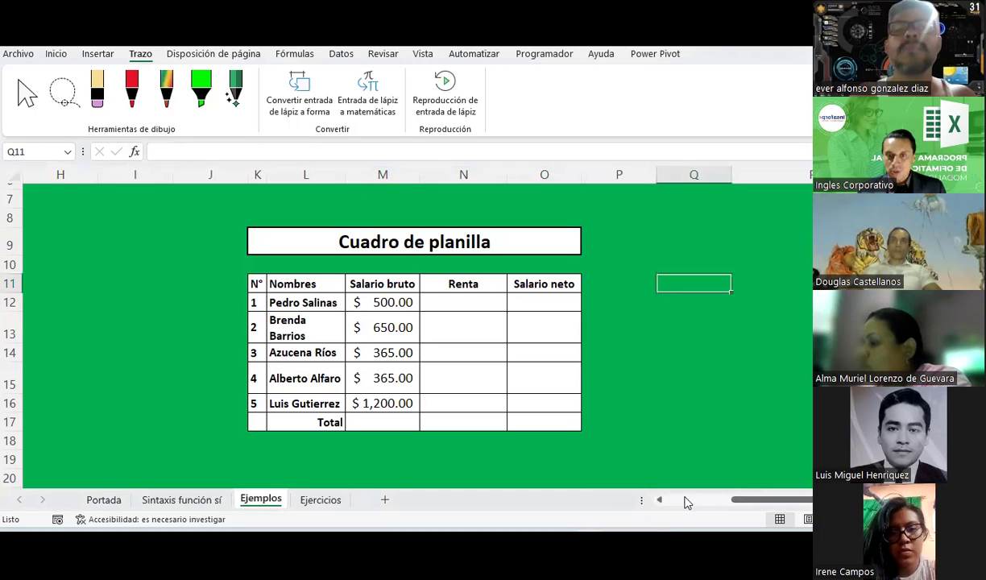
- Switch to the Ejercicios sheet and scroll right to Tabla N° 1's formula columns
drag(741, 497, 372, 481)
click(321, 501)
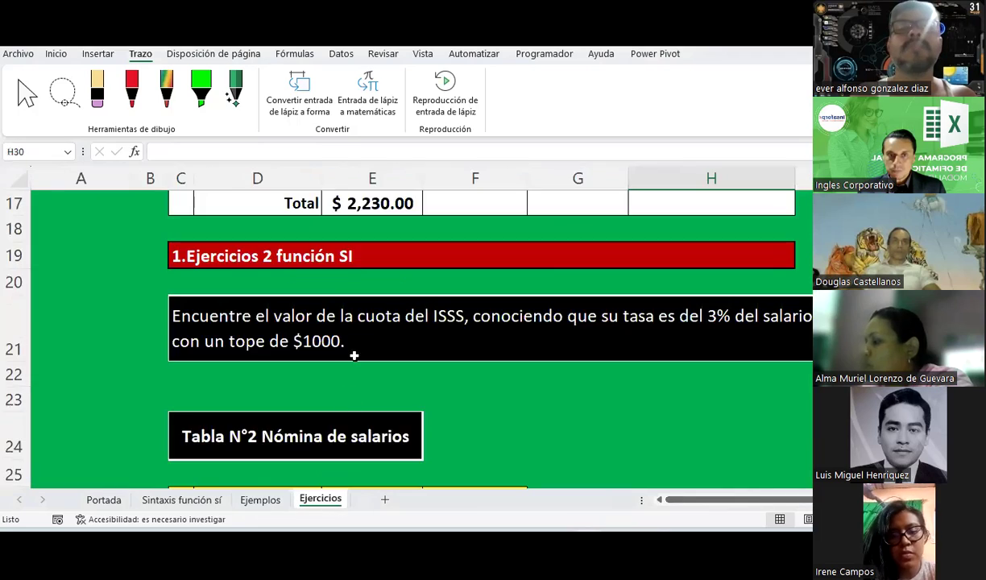
scroll(352, 353, up, 5)
scroll(354, 355, down, 3)
scroll(353, 356, up, 5)
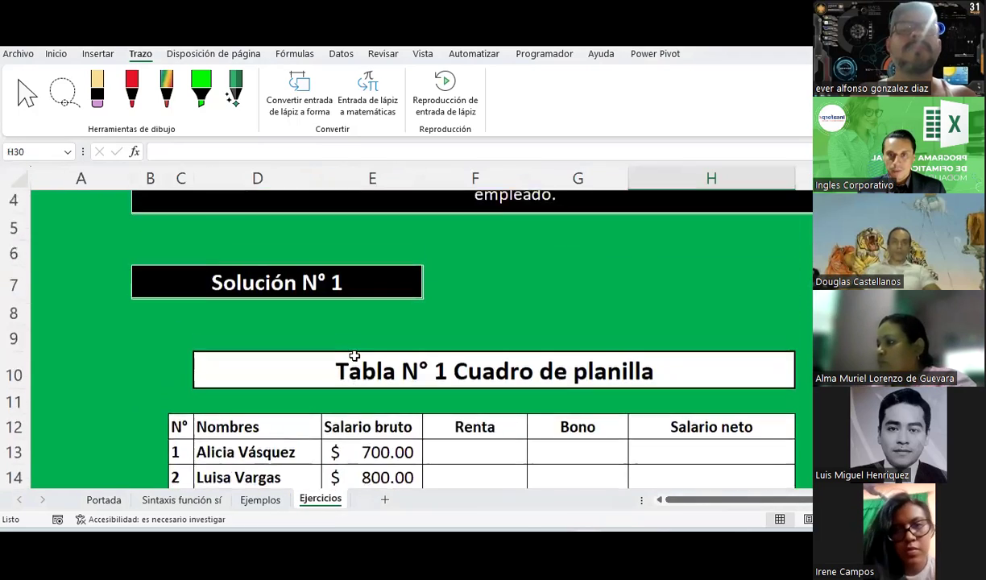
ctrl+scroll(354, 356, down, 2)
ctrl+scroll(353, 355, down, 1)
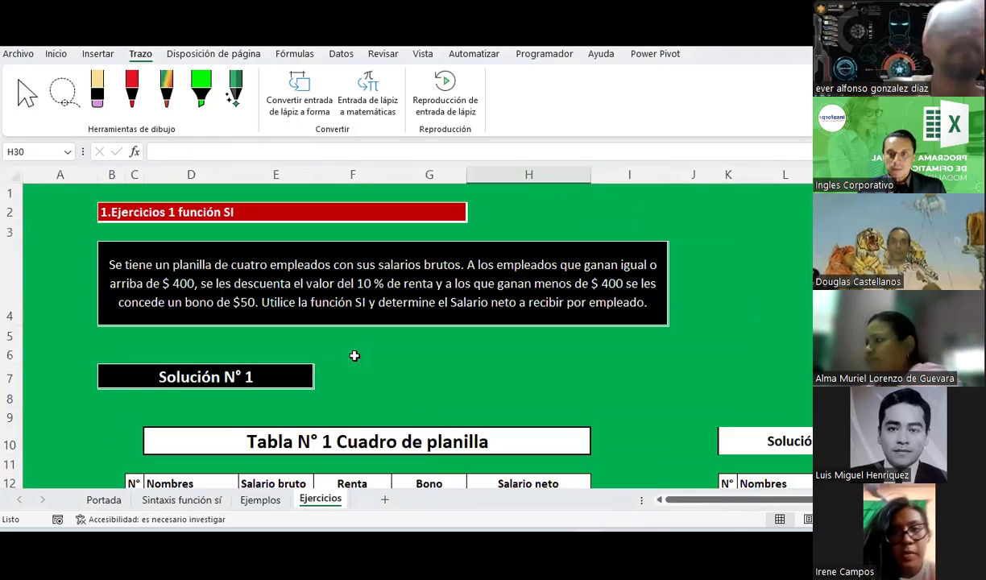
scroll(354, 356, down, 4)
scroll(355, 356, up, 2)
drag(742, 500, 792, 502)
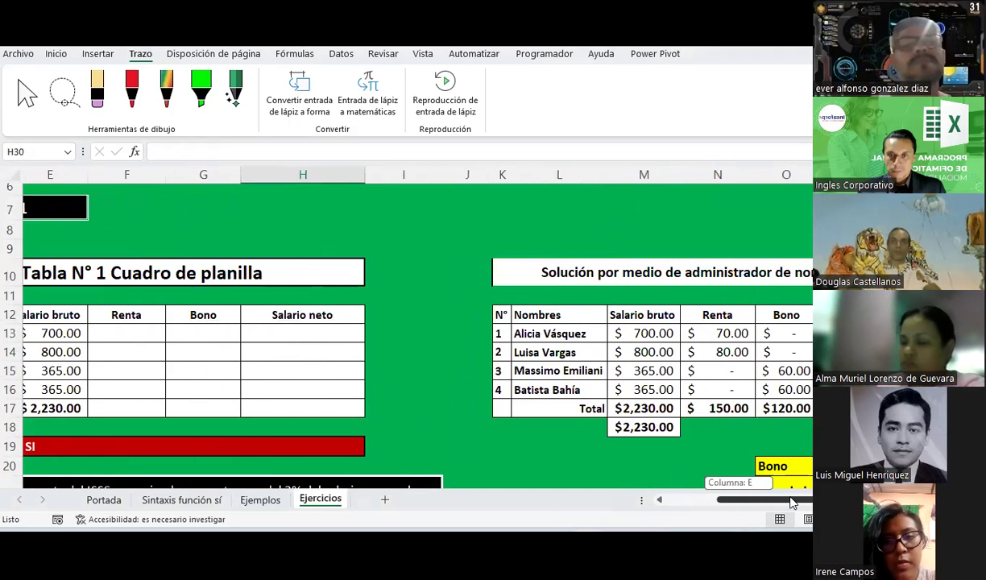
click(729, 333)
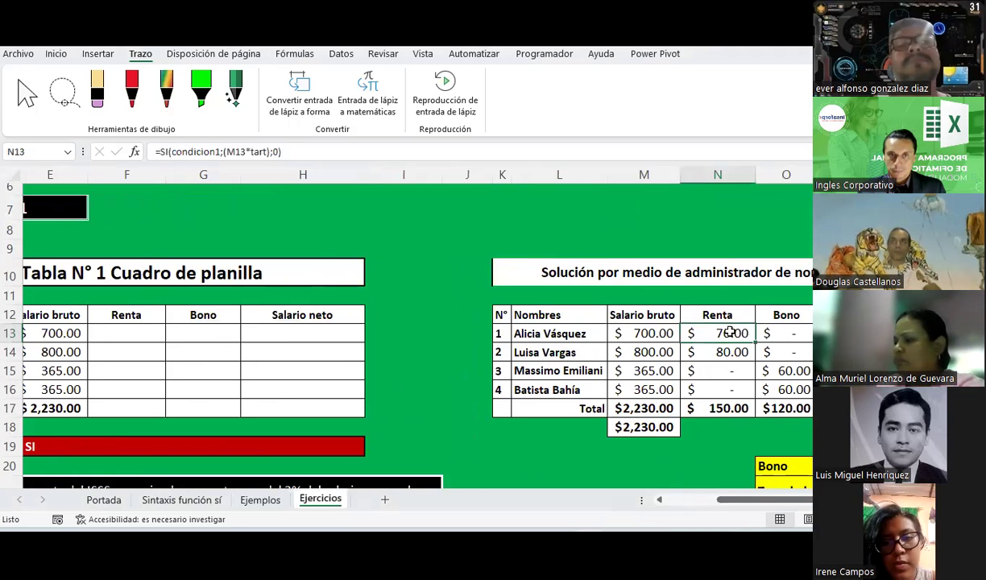
click(791, 330)
key(Right)
scroll(581, 330, down, 4)
scroll(681, 425, down, 1)
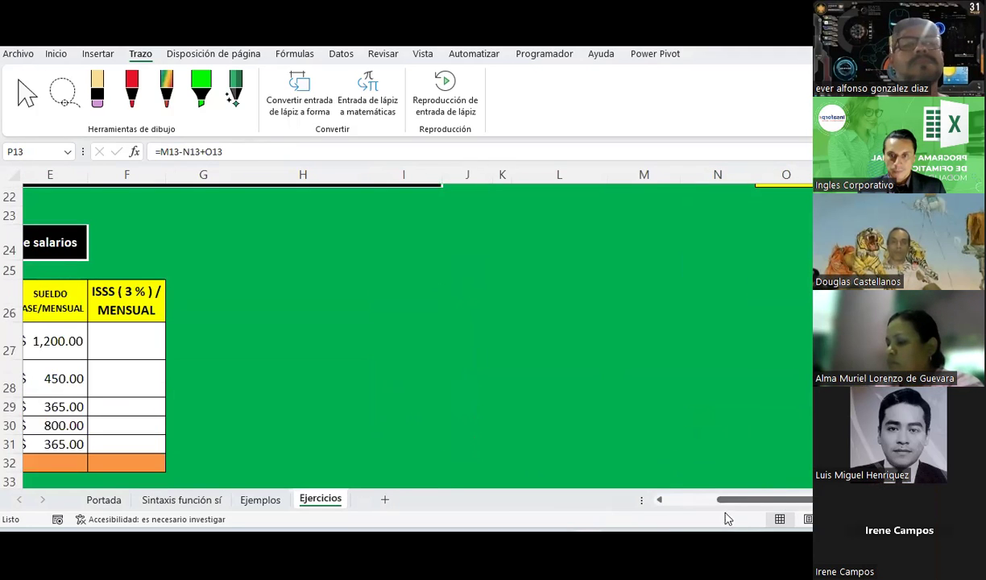
scroll(707, 506, left, 3)
scroll(258, 319, up, 3)
scroll(258, 319, up, 2)
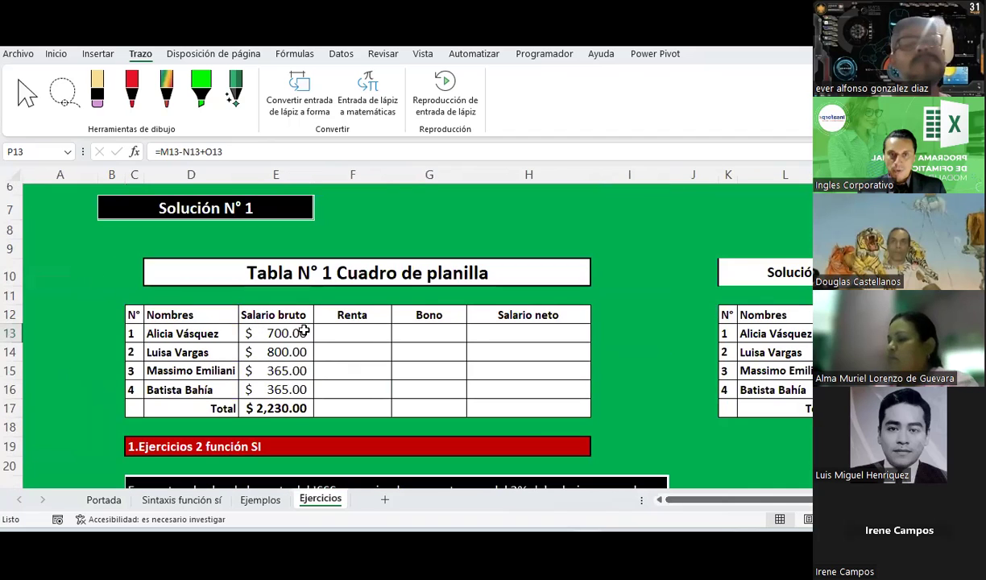
- Select Renta cell F13, then scroll down to Tabla N°2 Nómina de salarios
click(357, 325)
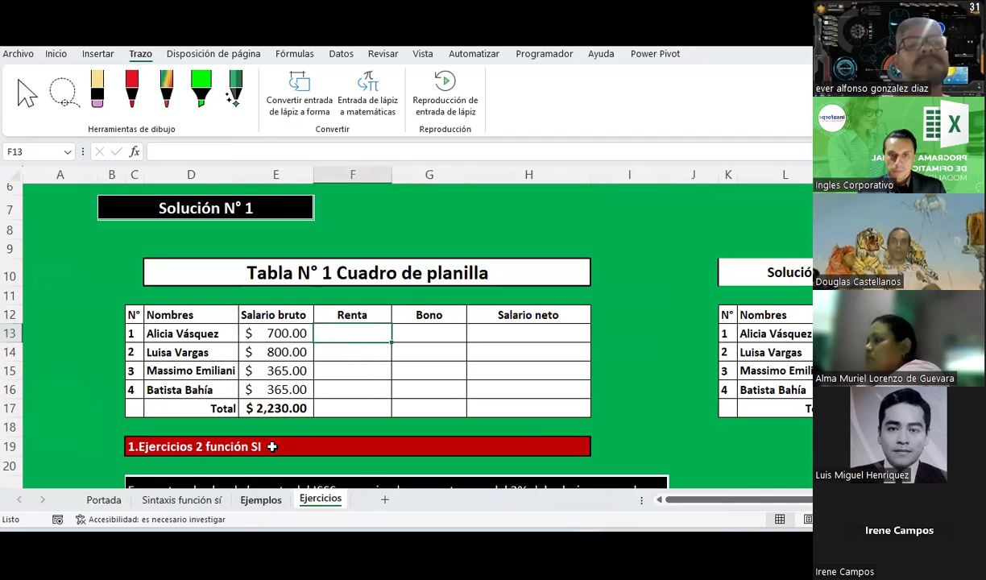
scroll(275, 405, down, 4)
scroll(274, 405, down, 1)
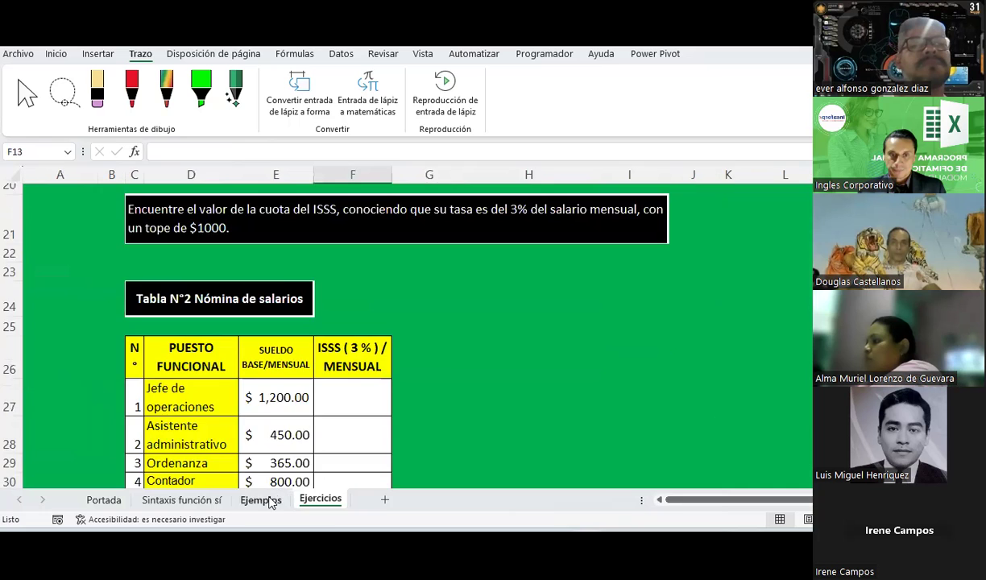
- Return to the Ejemplos sheet's top, showing the 10% renta exercise for salaries of $400+
click(260, 499)
scroll(320, 368, up, 2)
click(308, 276)
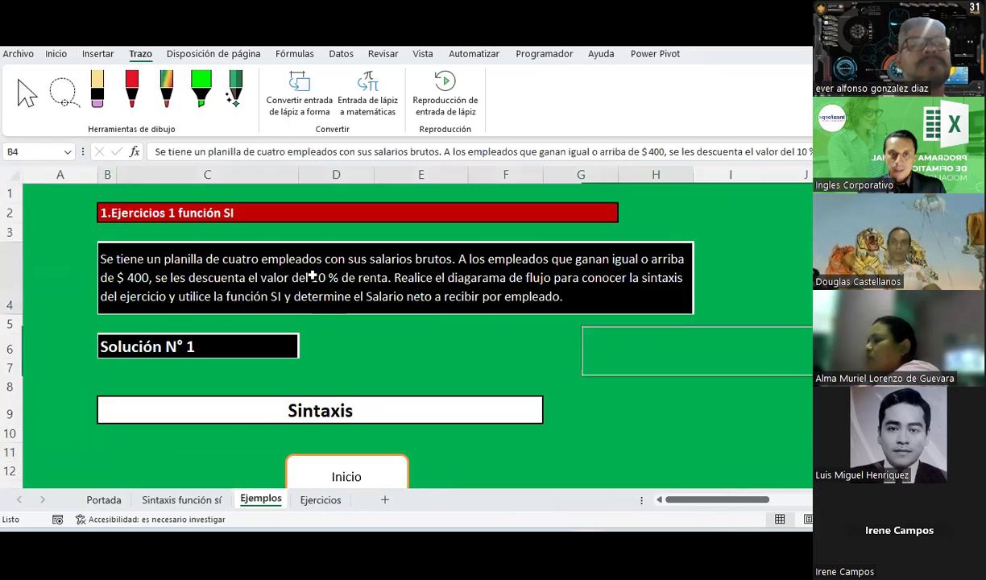
ctrl+scroll(264, 335, up, 2)
ctrl+scroll(264, 335, up, 1)
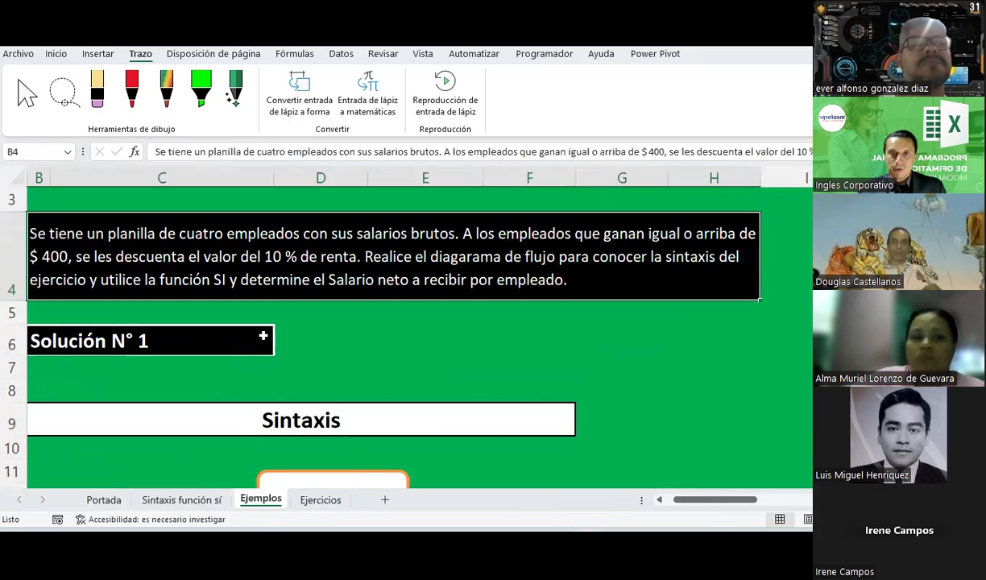
drag(747, 504, 719, 502)
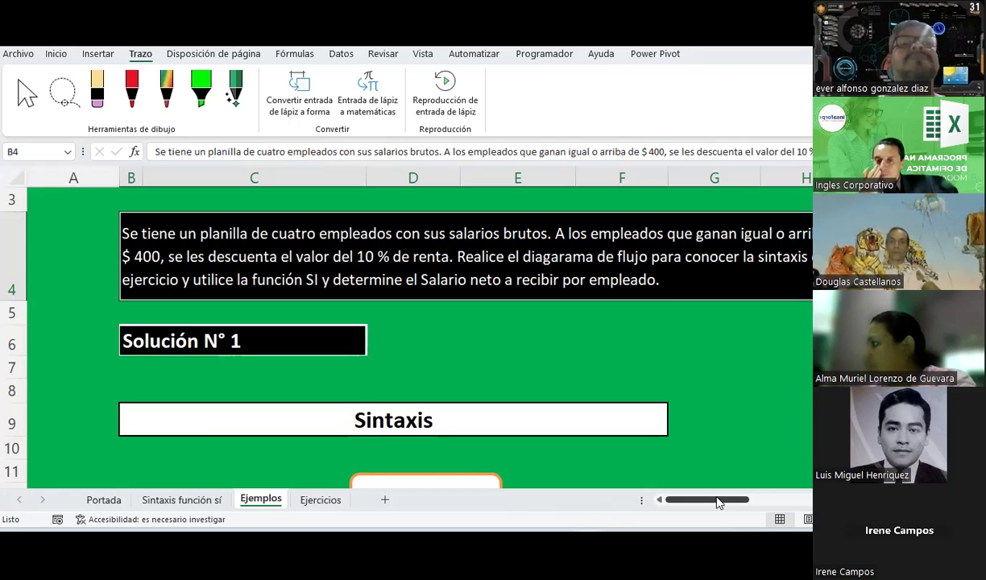
click(528, 342)
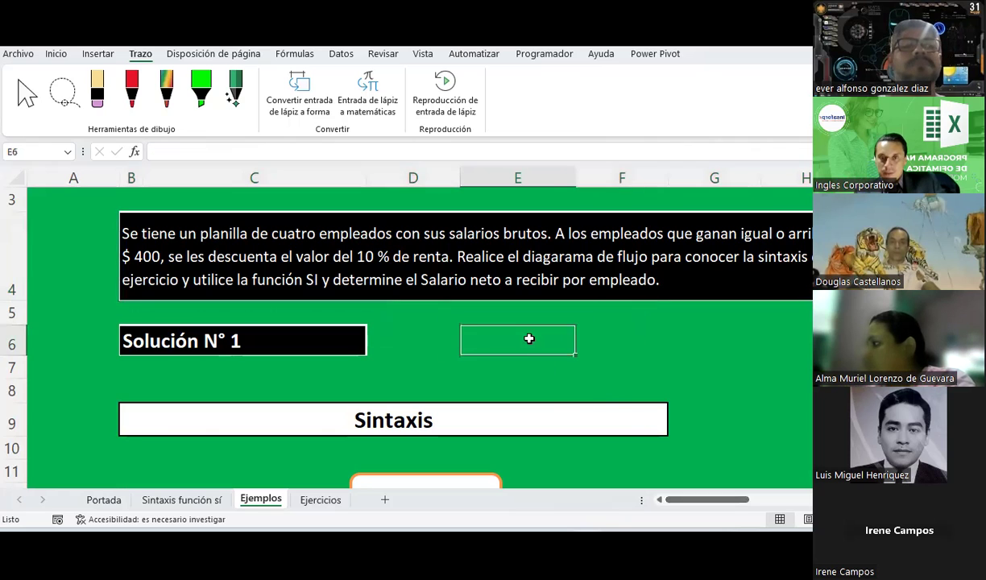
scroll(488, 341, down, 1)
scroll(489, 341, down, 2)
scroll(487, 340, down, 1)
scroll(487, 340, down, 2)
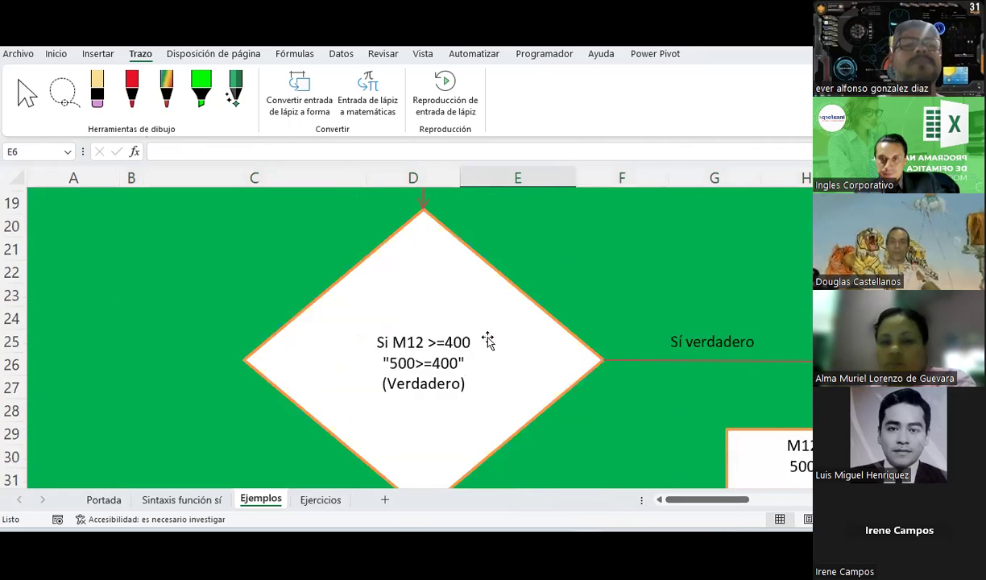
scroll(487, 340, down, 3)
scroll(487, 340, down, 1)
scroll(487, 340, down, 1)
scroll(487, 340, down, 3)
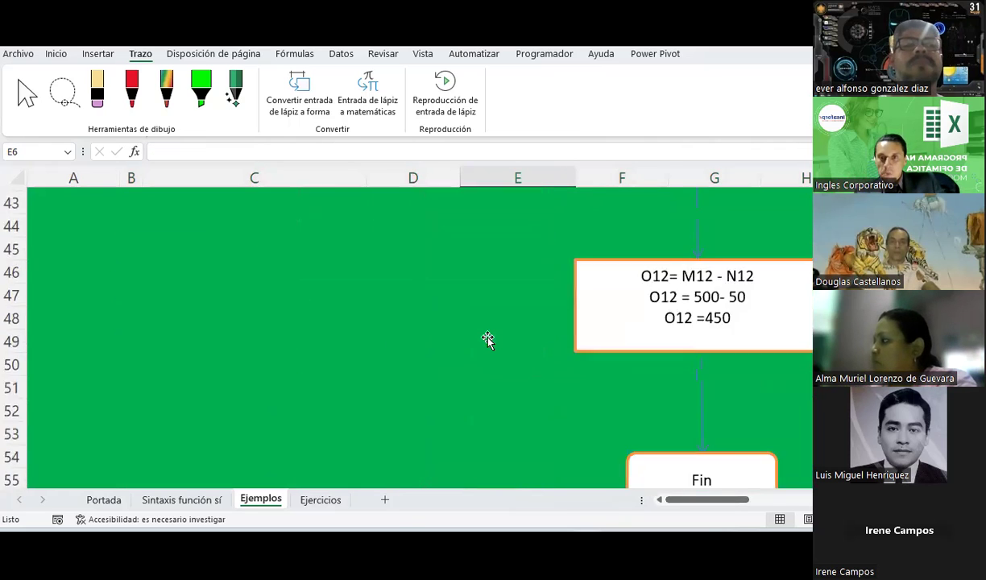
scroll(487, 340, down, 1)
scroll(487, 340, down, 1)
scroll(487, 340, up, 3)
scroll(487, 340, up, 1)
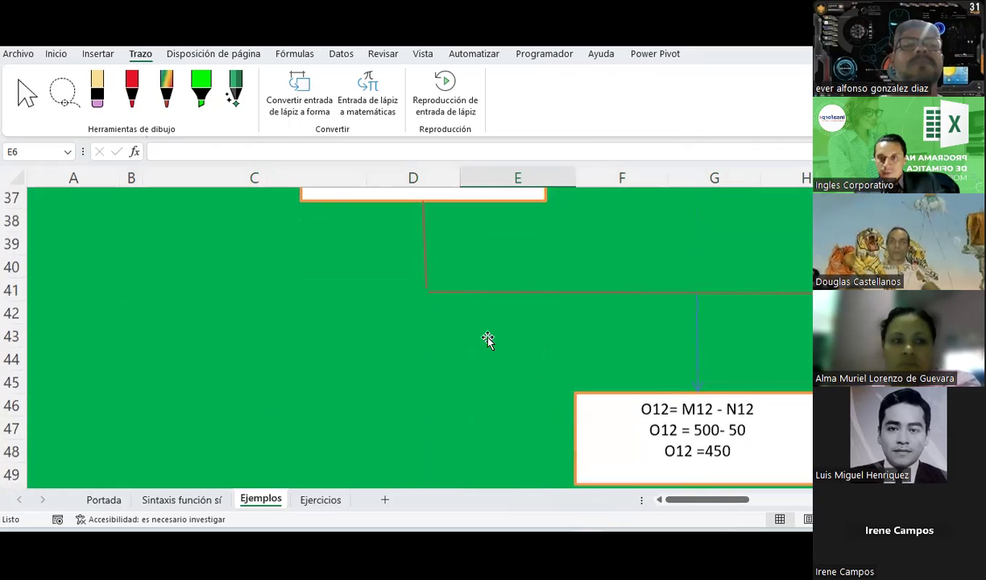
scroll(487, 340, up, 4)
scroll(487, 340, up, 4)
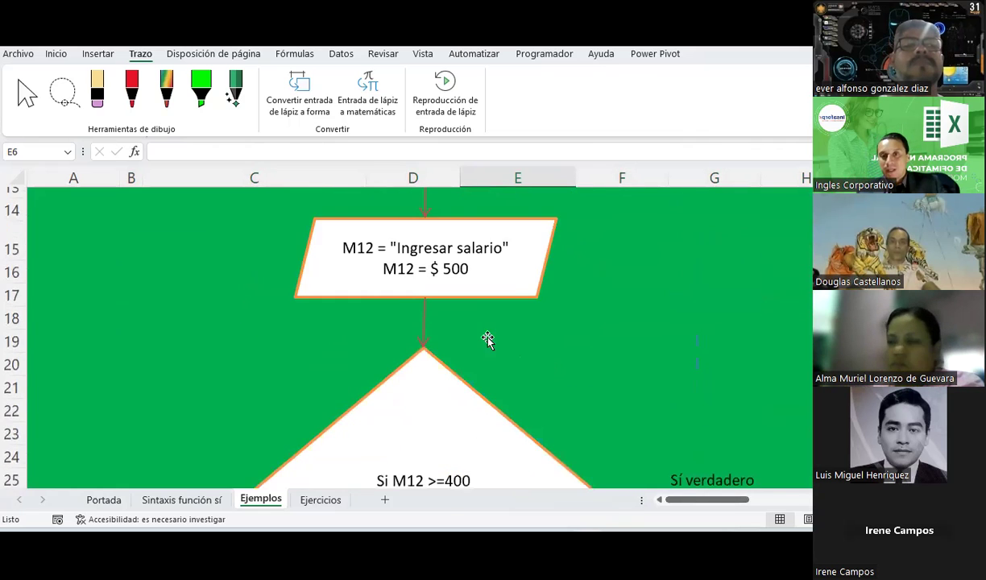
scroll(488, 339, up, 1)
scroll(489, 338, up, 2)
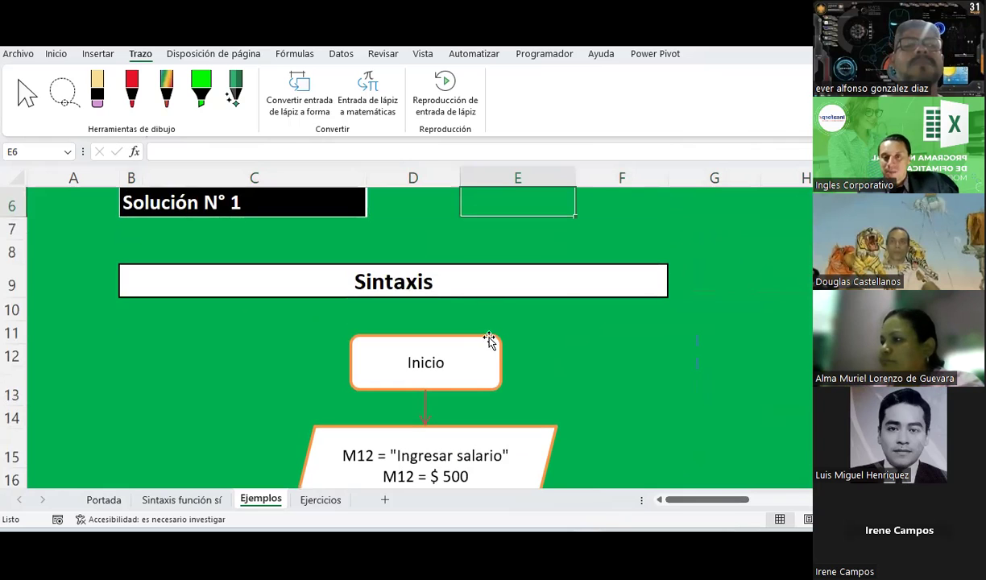
scroll(570, 272, up, 1)
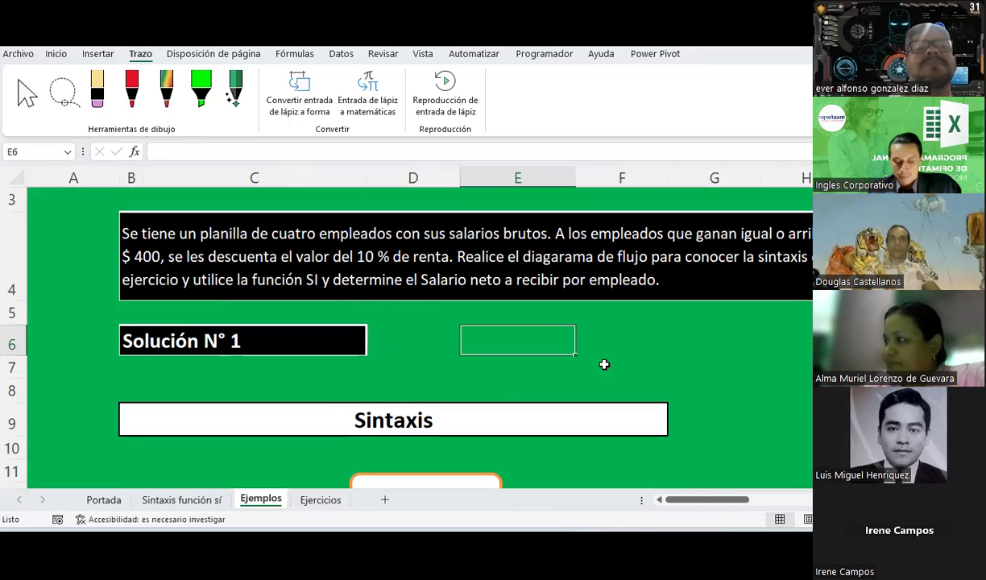
- Write the note Renta= SB * 10% in E6
text(Renta)
text(=)
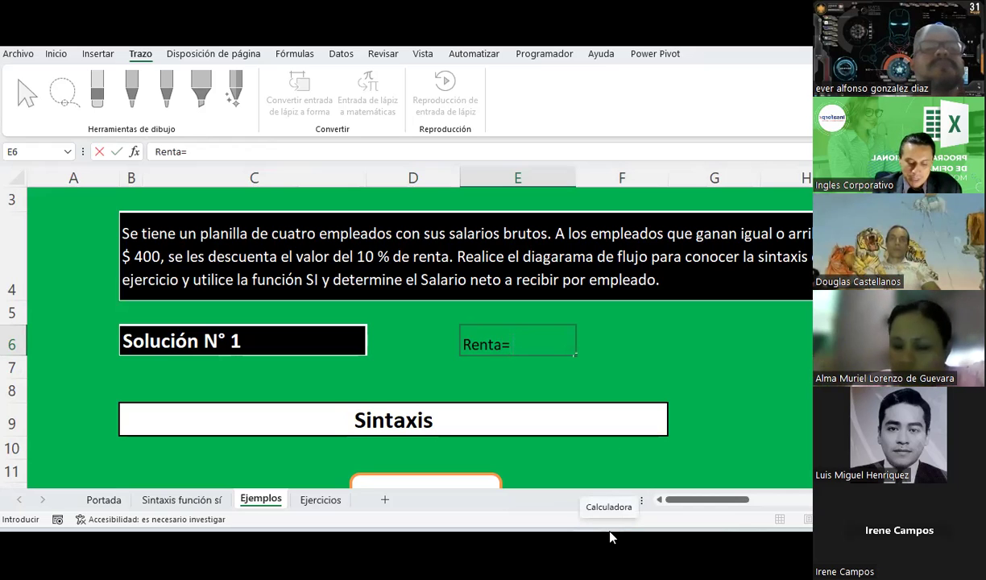
text( SB)
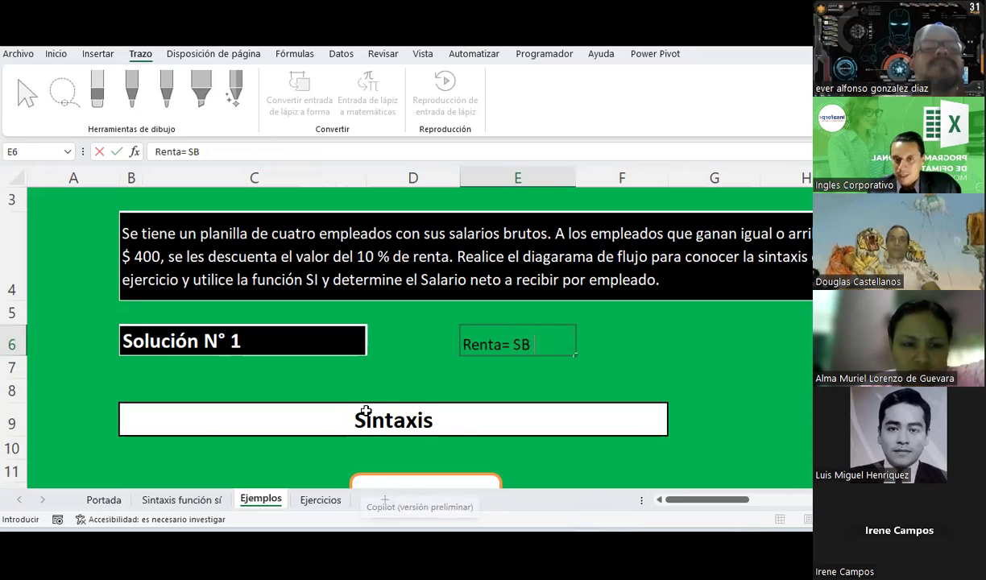
text(* 10%)
key(Return)
key(Up)
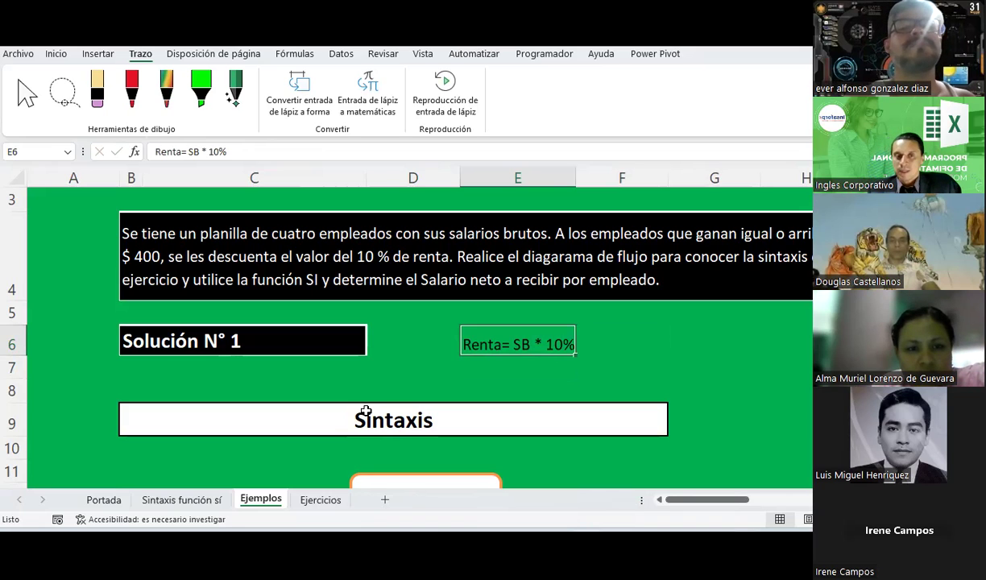
- Write the note SN= SB-Renta in E7
key(Return)
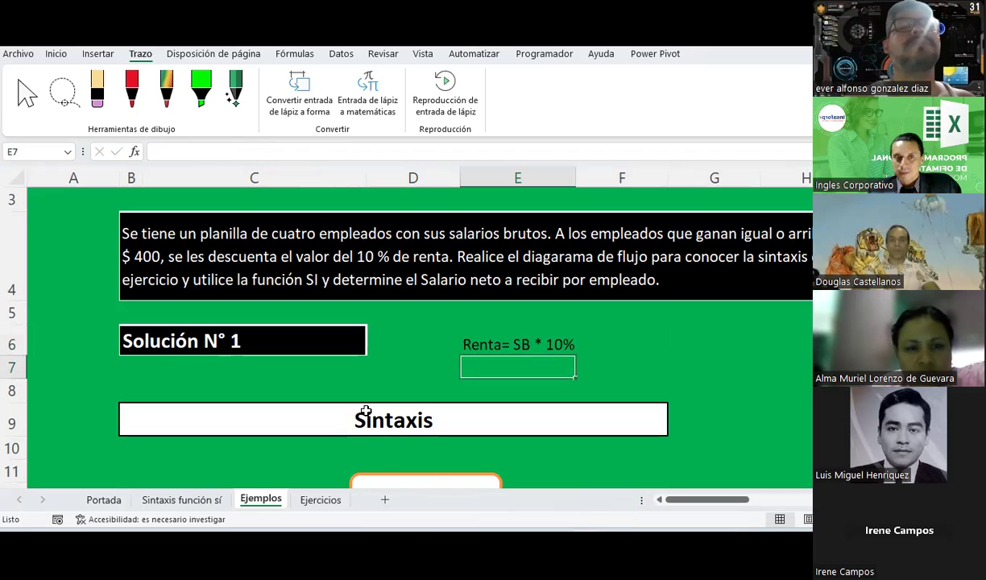
text(SN)
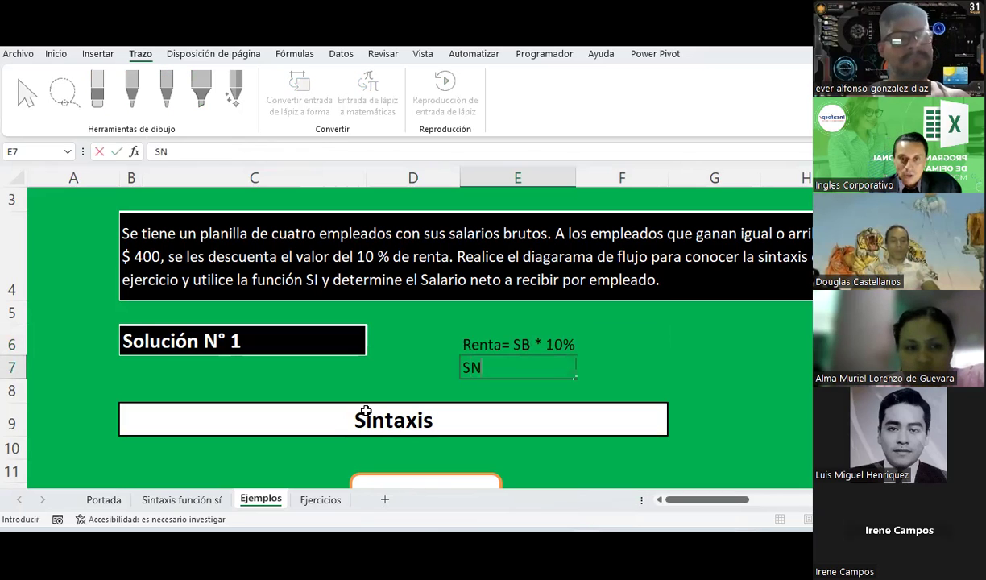
text(=)
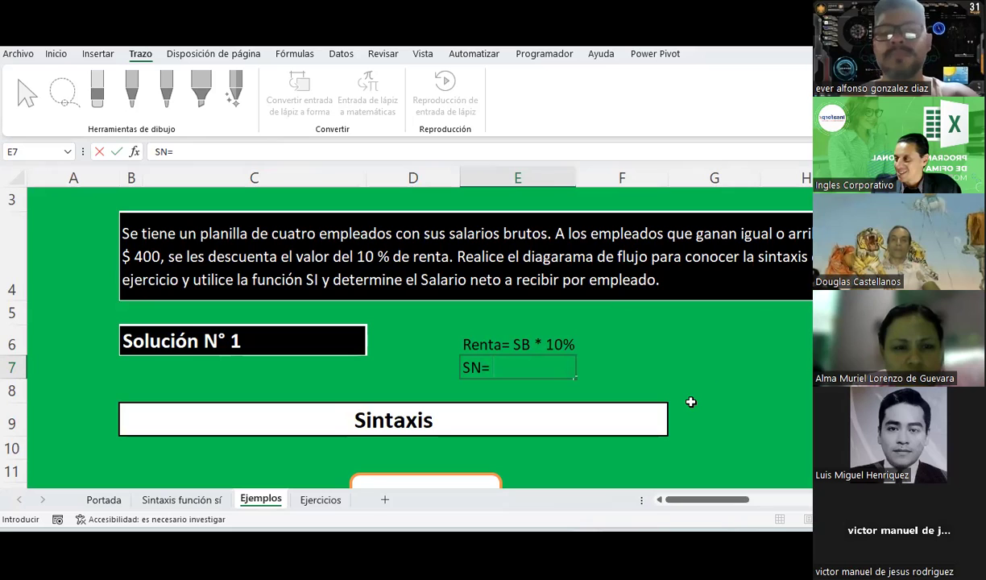
text(sb)
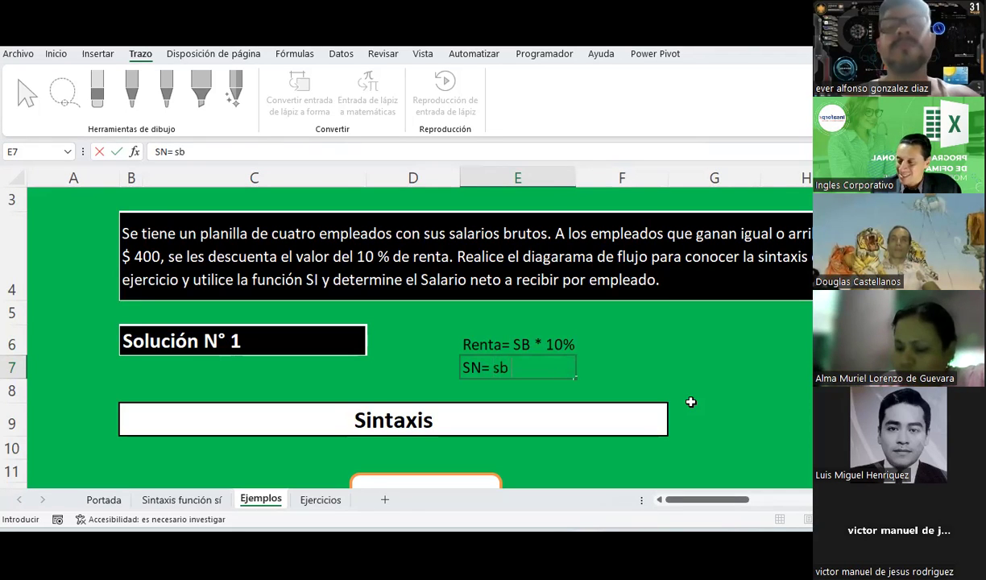
key(BackSpace)
key(BackSpace)
text(SB-R)
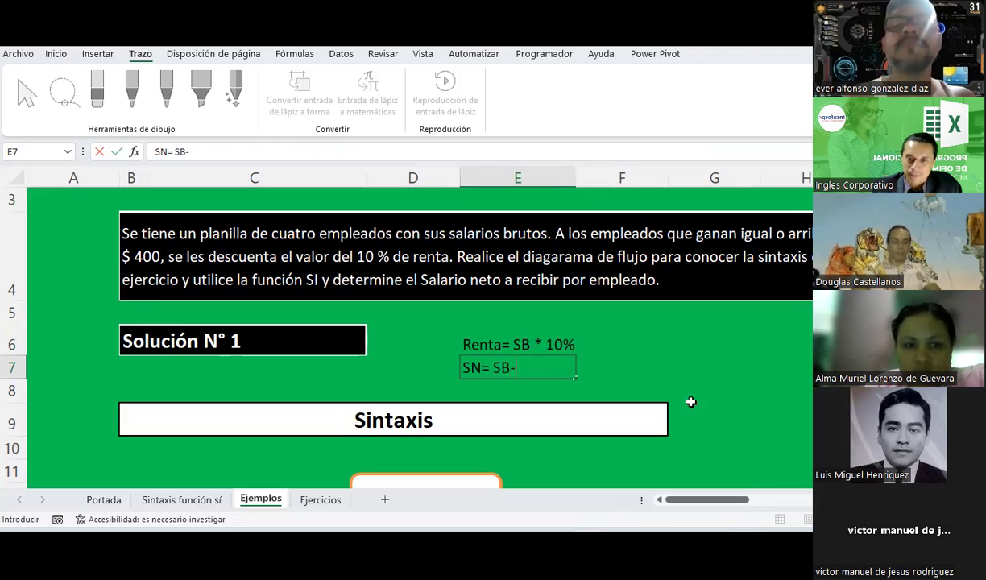
text(e)
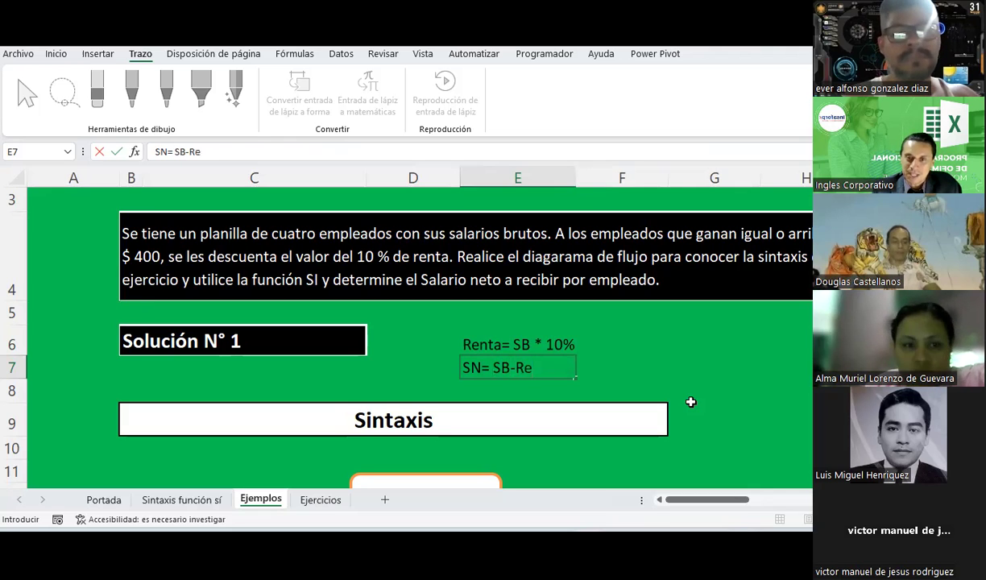
key(Return)
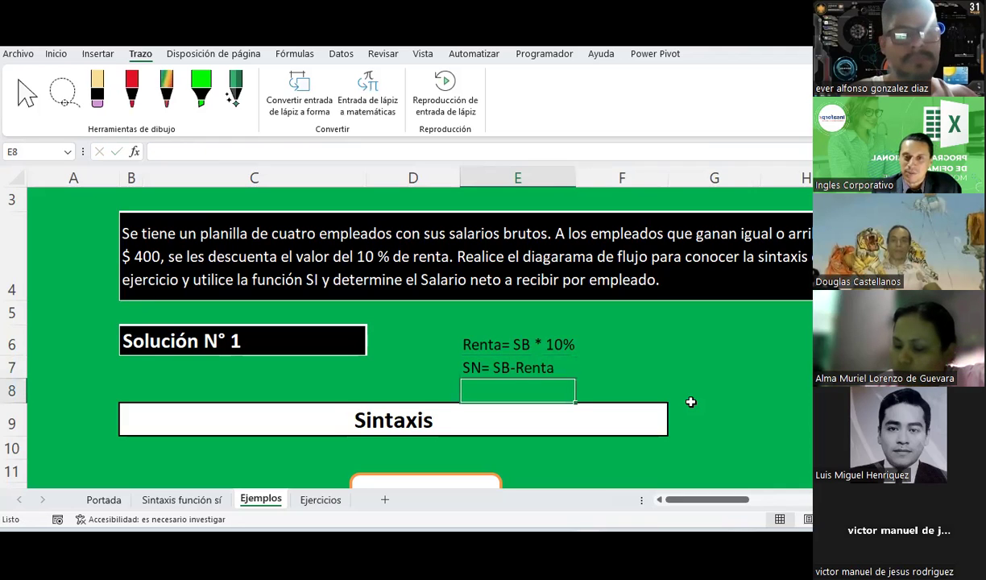
- Select the two notes in E6:E7 and scroll right to the payroll table
key(Up)
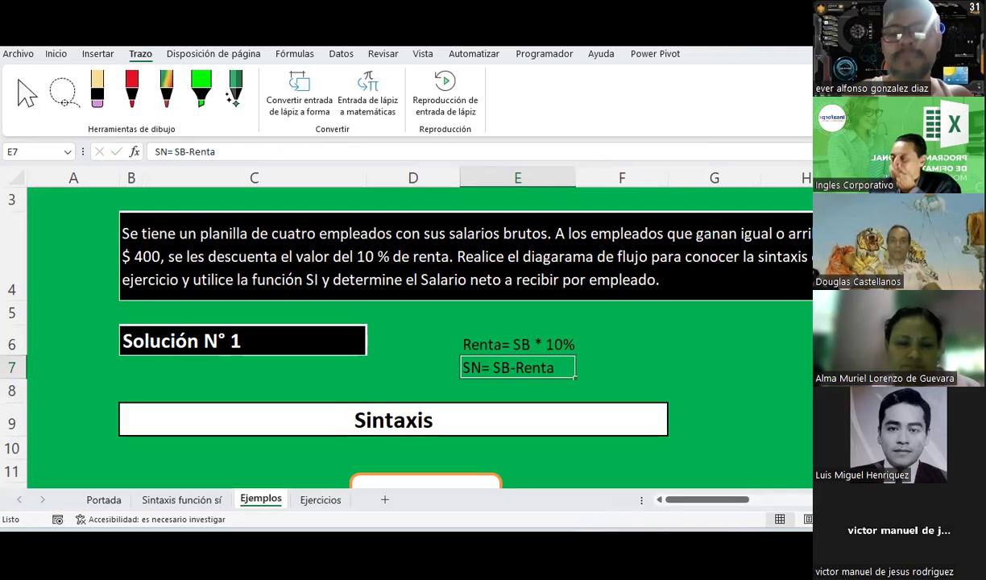
click(535, 346)
drag(535, 356, 537, 368)
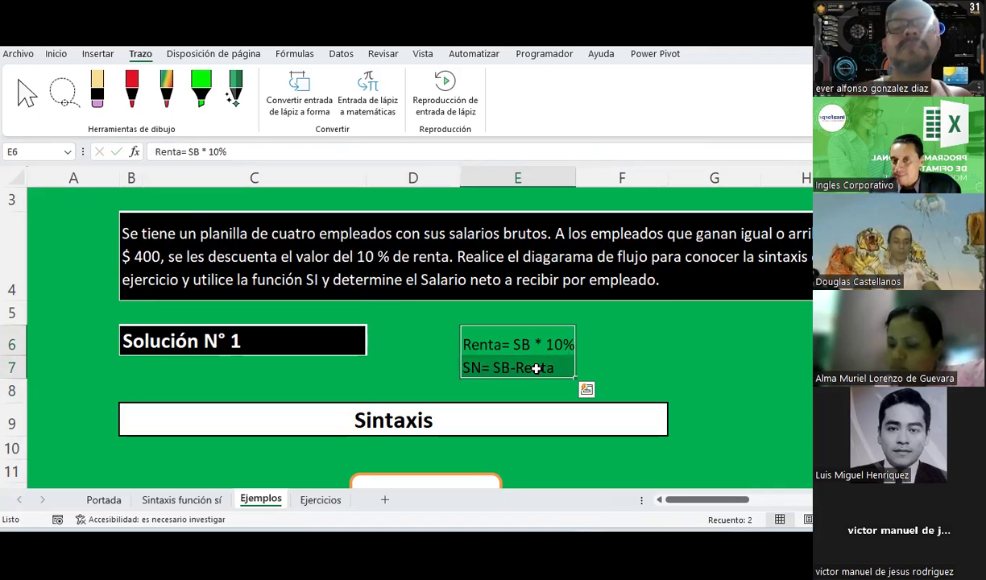
click(697, 500)
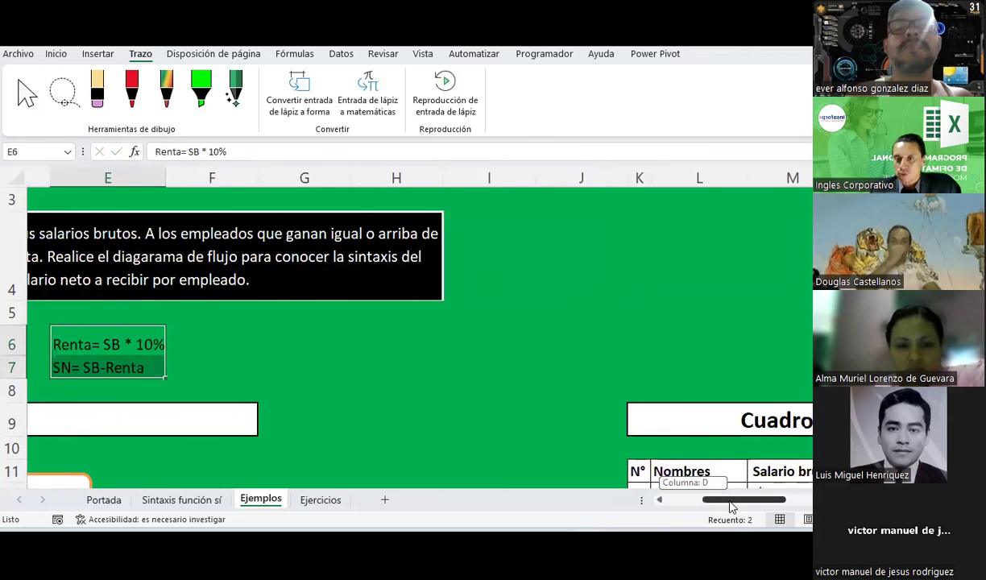
drag(698, 500, 737, 501)
scroll(716, 343, down, 2)
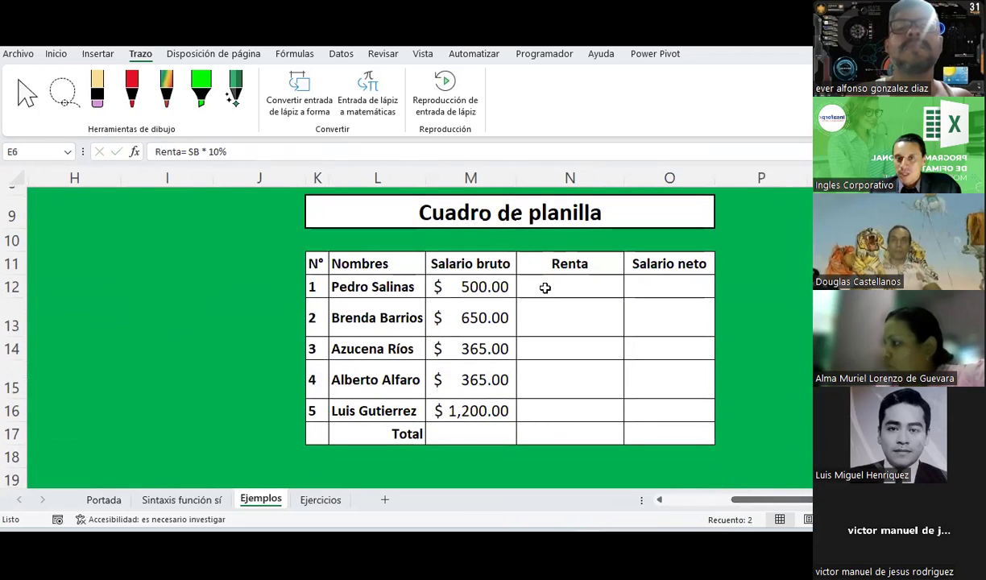
click(544, 286)
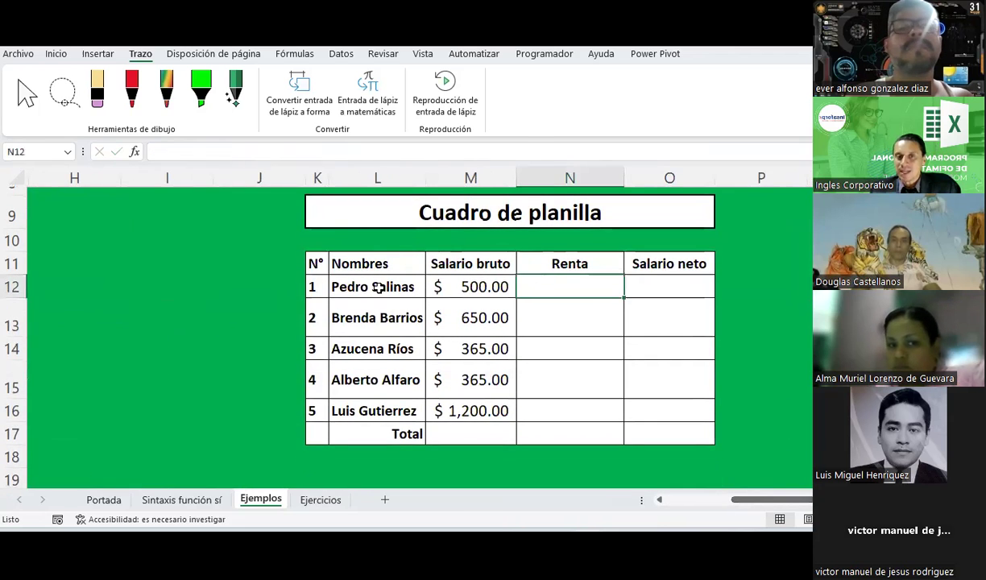
drag(378, 286, 446, 406)
scroll(430, 334, down, 3)
scroll(429, 334, up, 3)
scroll(430, 334, up, 1)
scroll(428, 336, down, 2)
scroll(428, 336, up, 1)
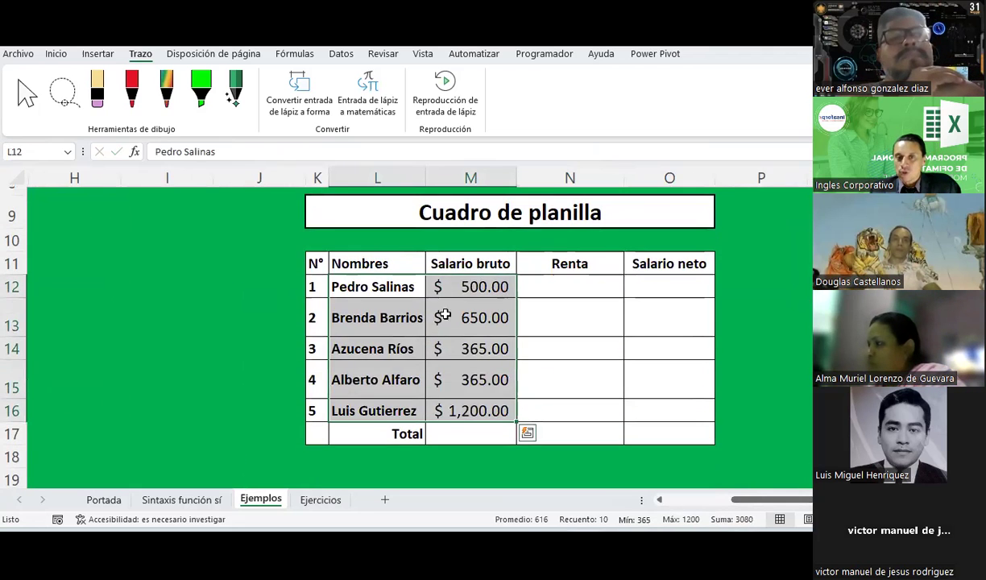
drag(469, 287, 463, 416)
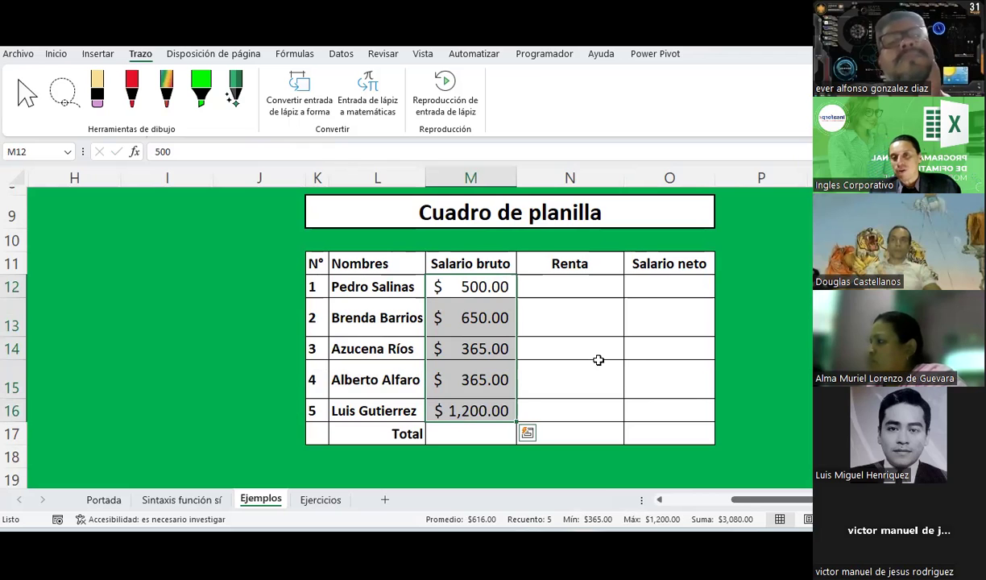
click(649, 288)
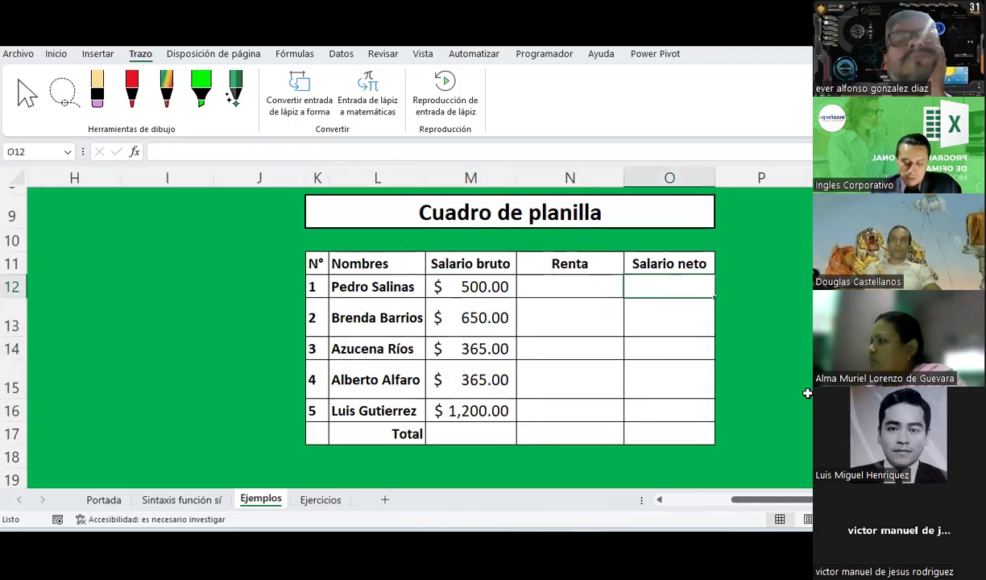
- Enter =M12-N12 in O12, pointing at the cells with arrow keys
text(=)
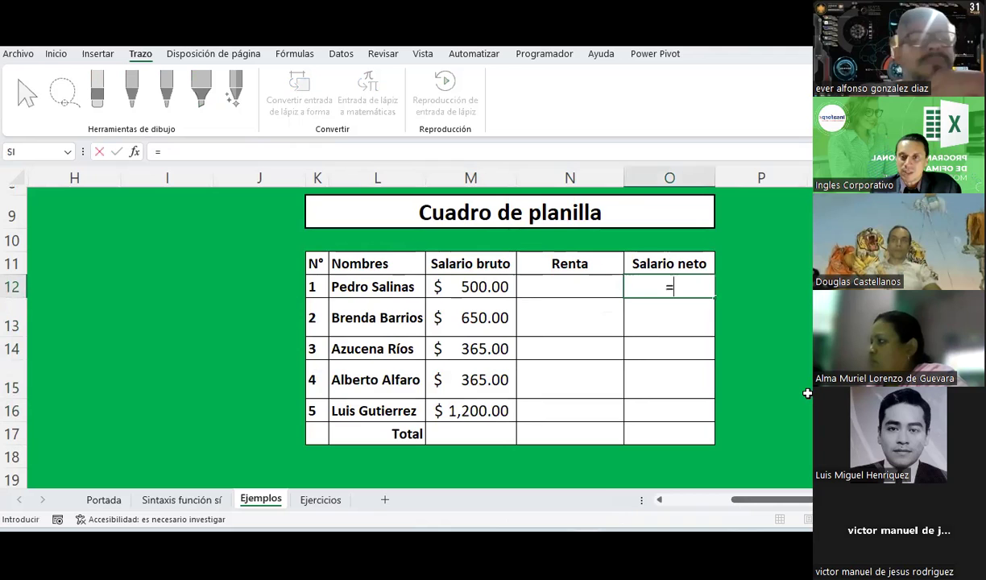
key(Left)
key(Left)
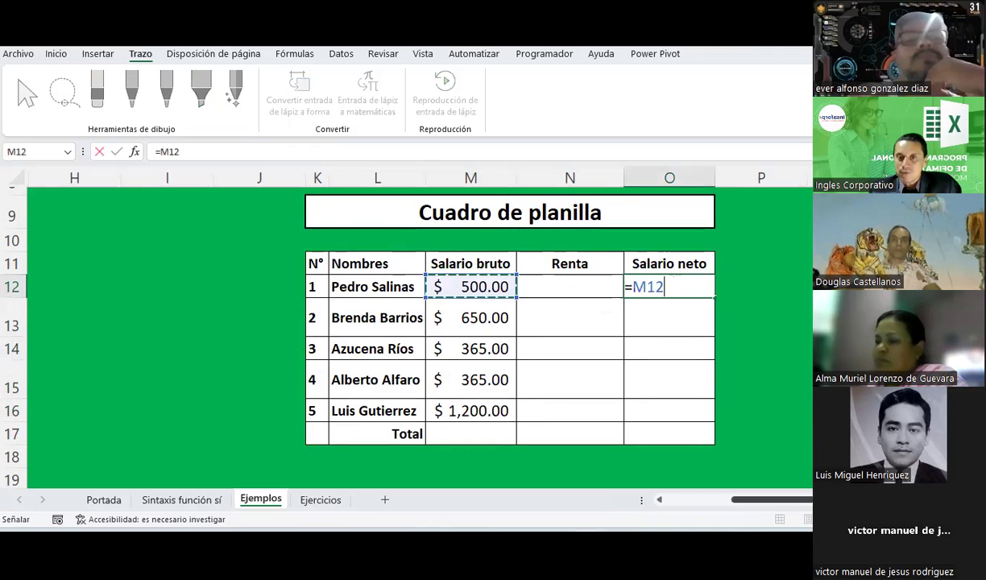
text(-)
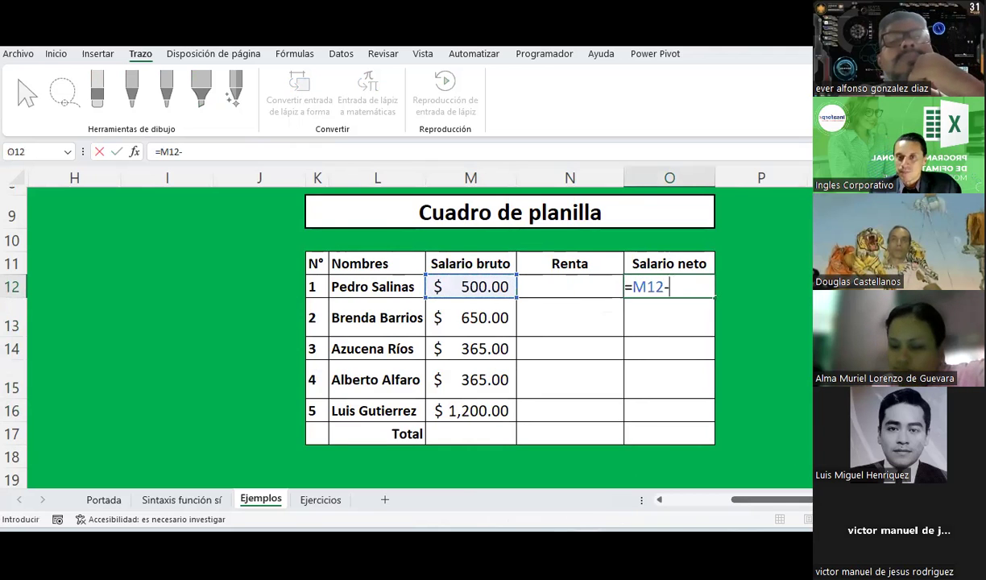
key(Left)
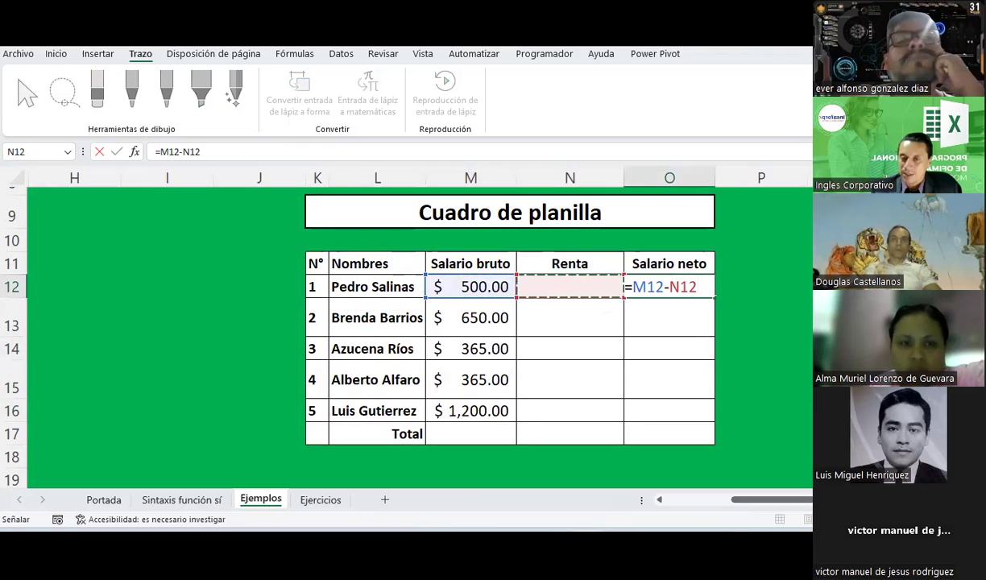
key(Return)
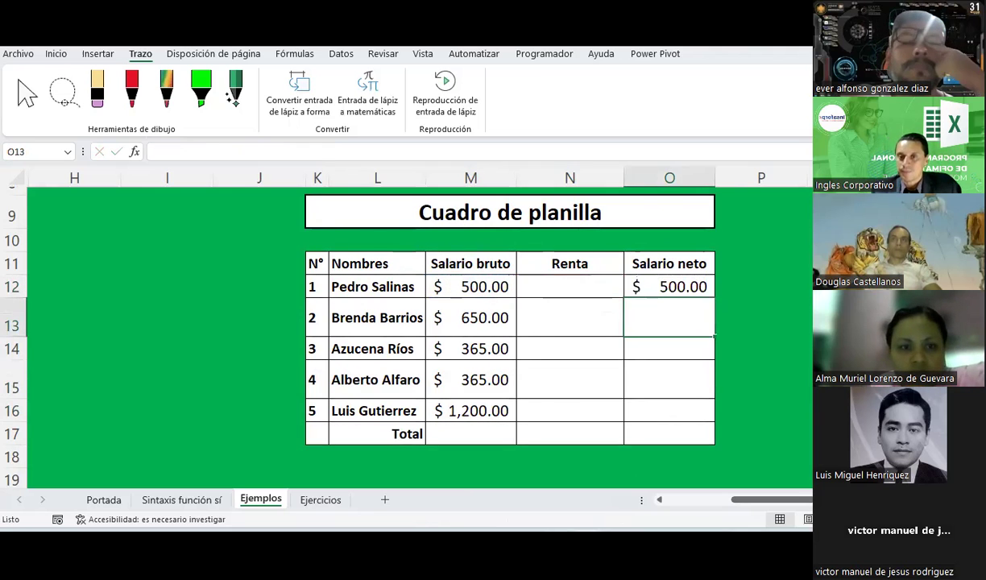
- Check the gross salary M12, the empty Renta cell N12, and O12's formula
click(683, 287)
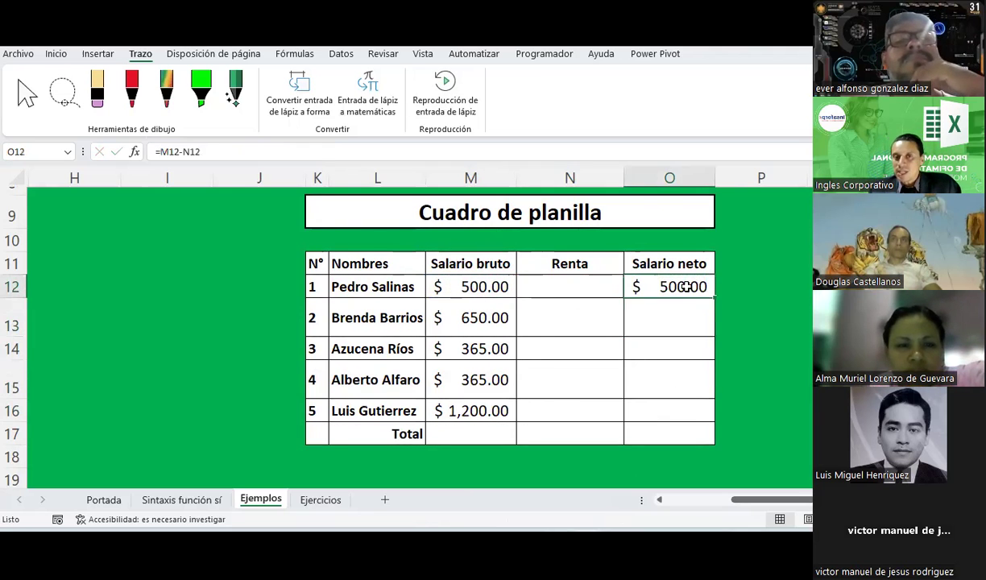
click(473, 277)
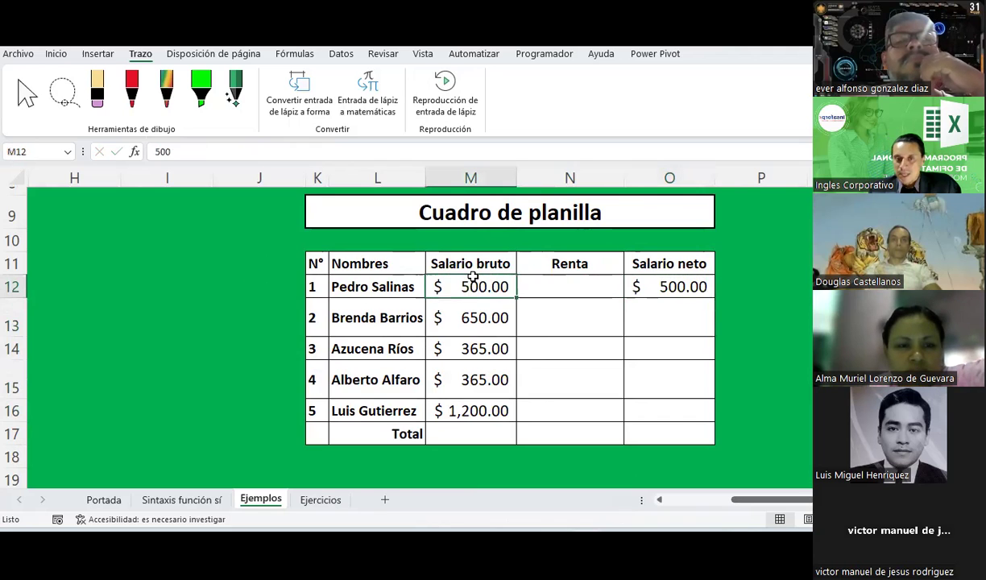
click(548, 284)
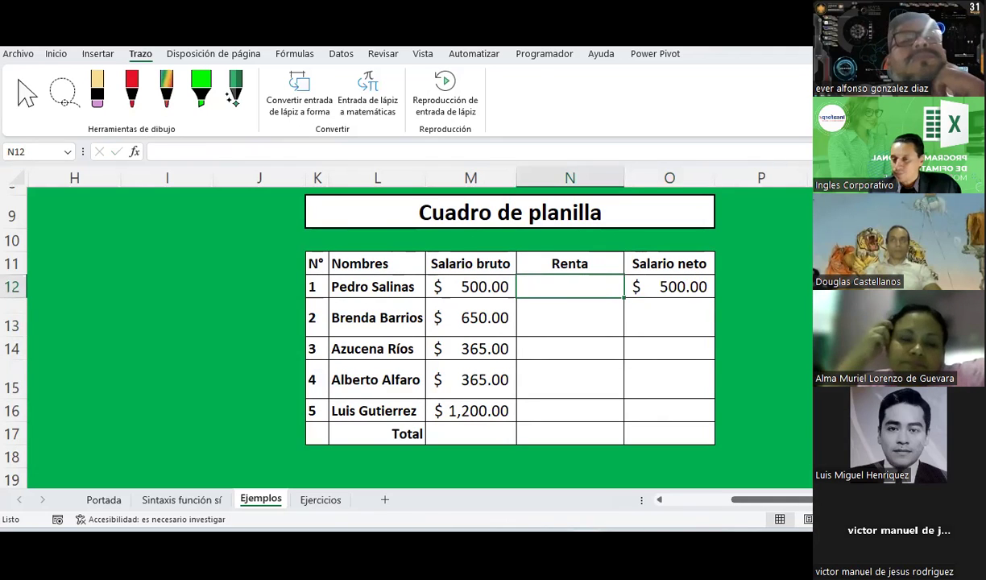
click(733, 318)
click(651, 273)
click(640, 286)
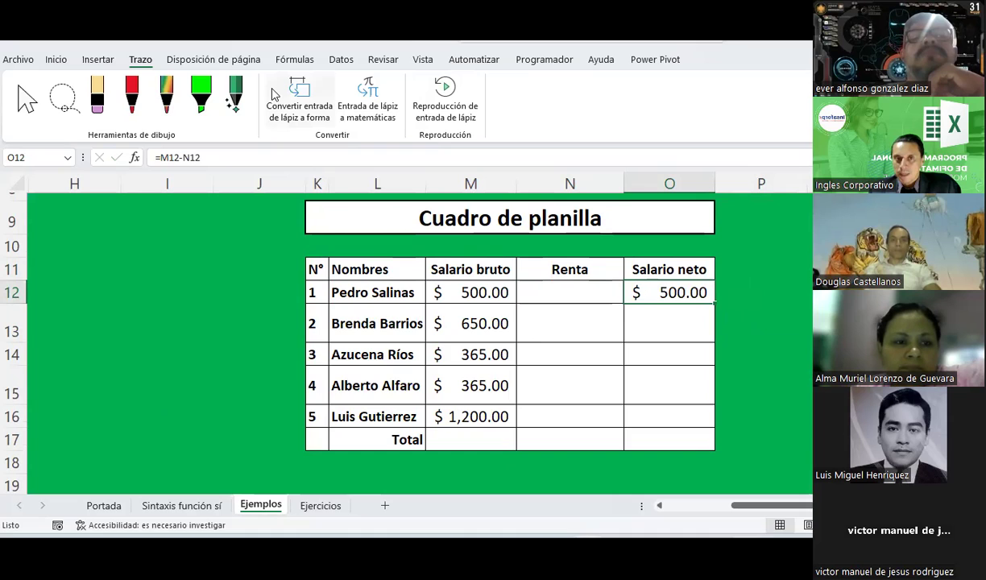
- Evaluate O12 step by step: M12 to 500, N12 to 0, result $500.00, then close
click(284, 60)
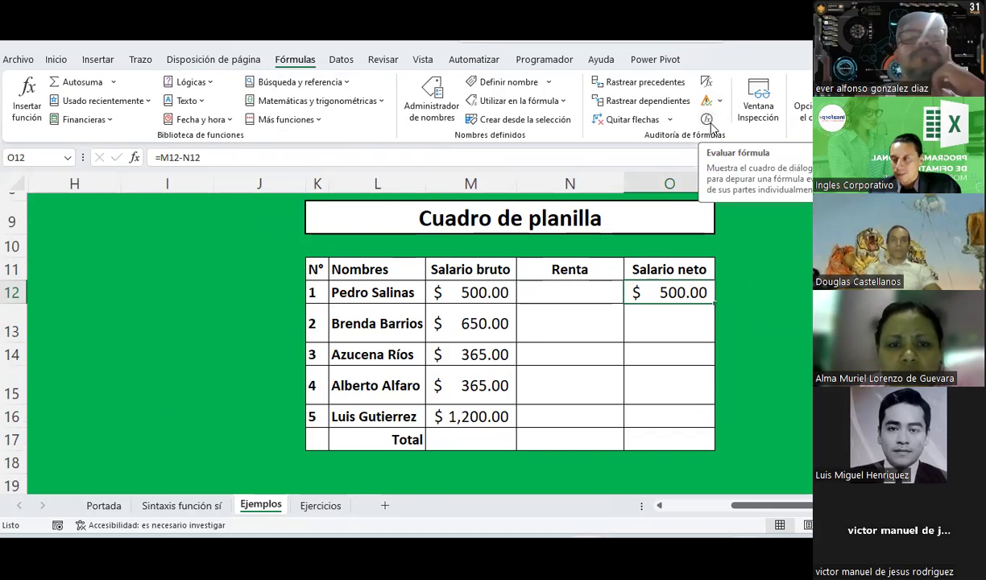
click(708, 121)
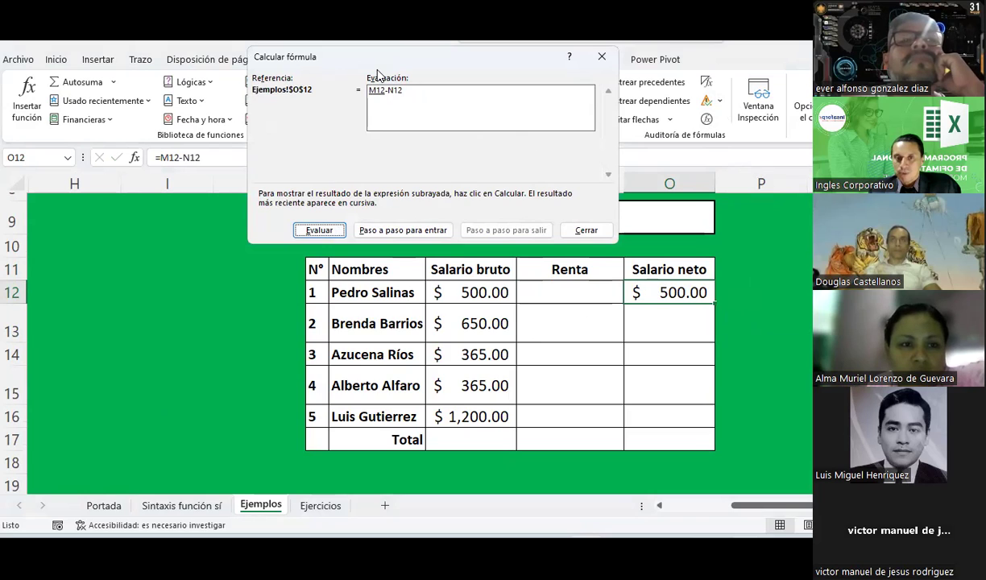
drag(377, 65, 471, 297)
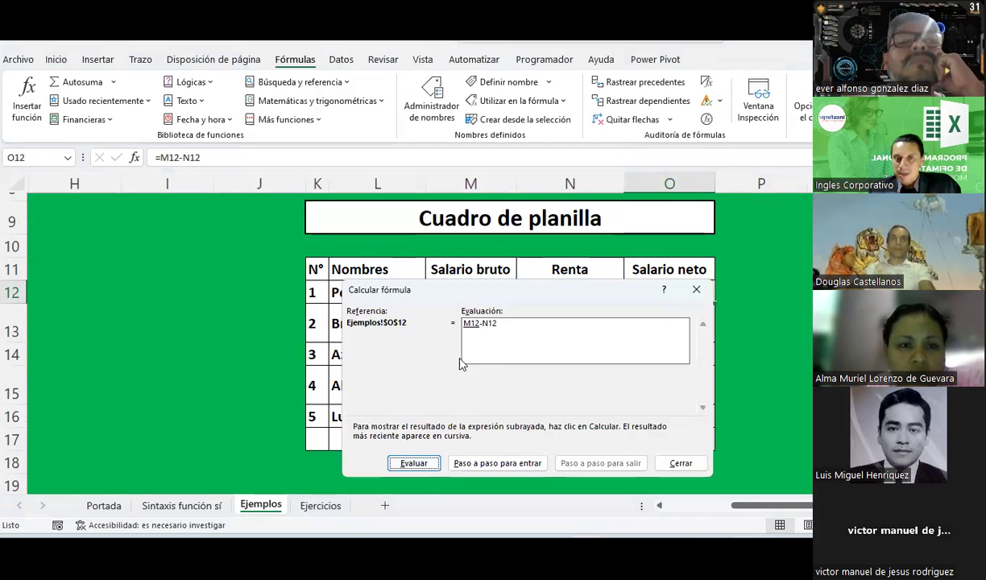
click(405, 471)
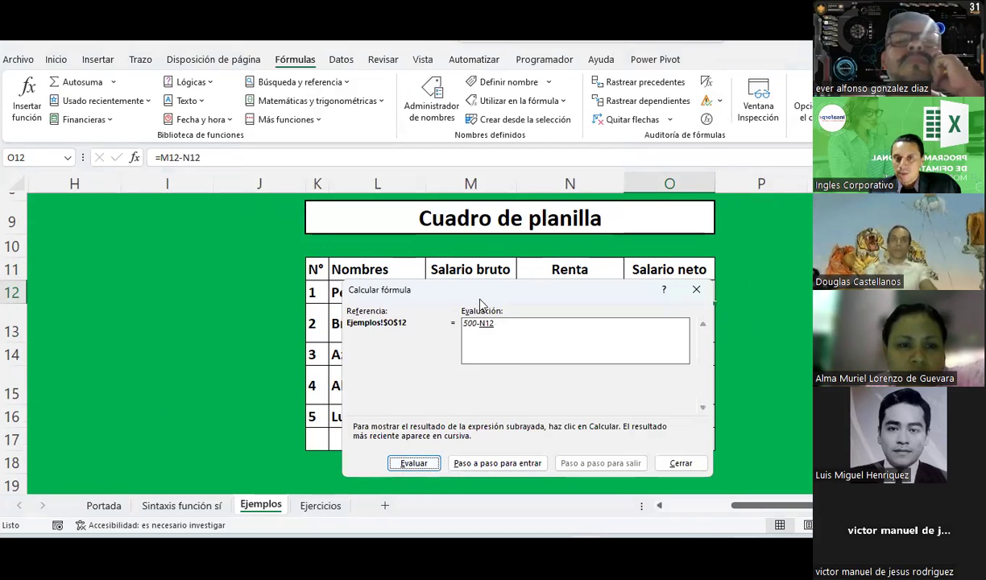
drag(483, 292, 491, 314)
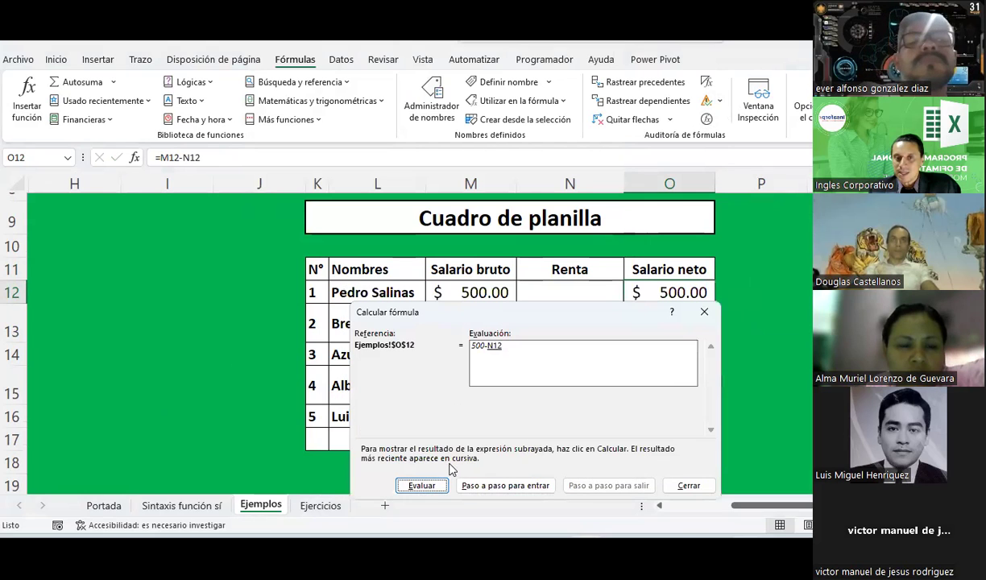
click(423, 488)
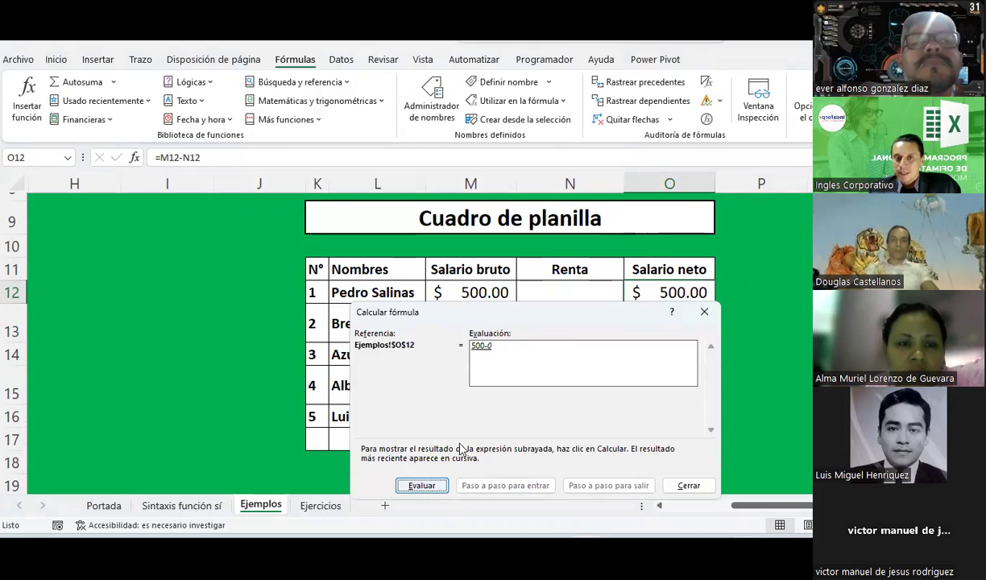
click(425, 485)
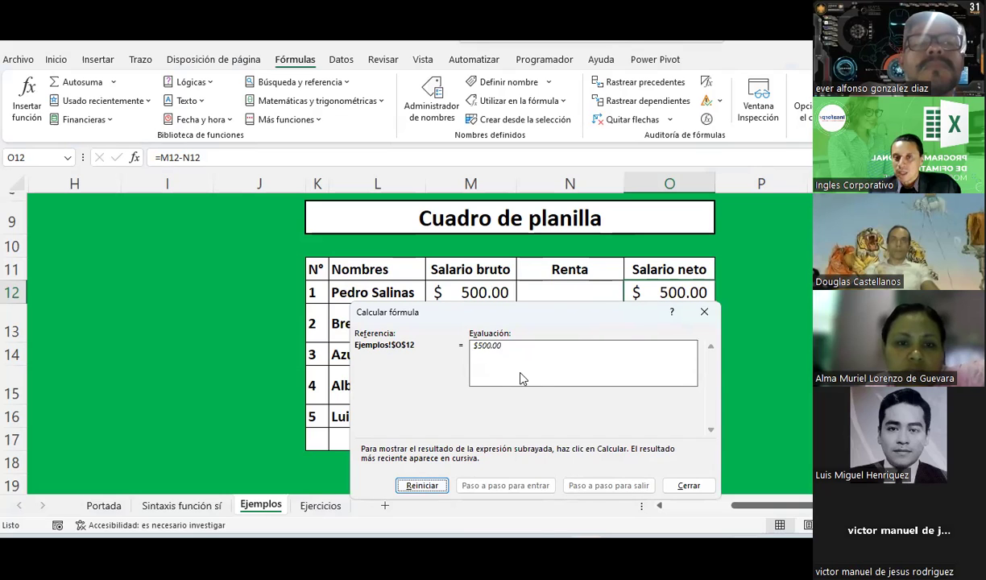
click(422, 485)
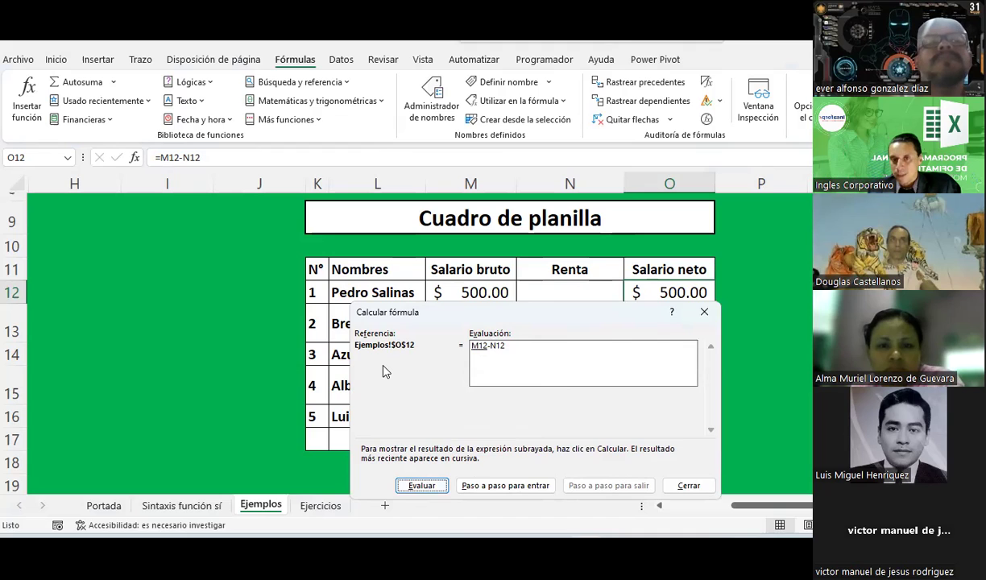
key(Escape)
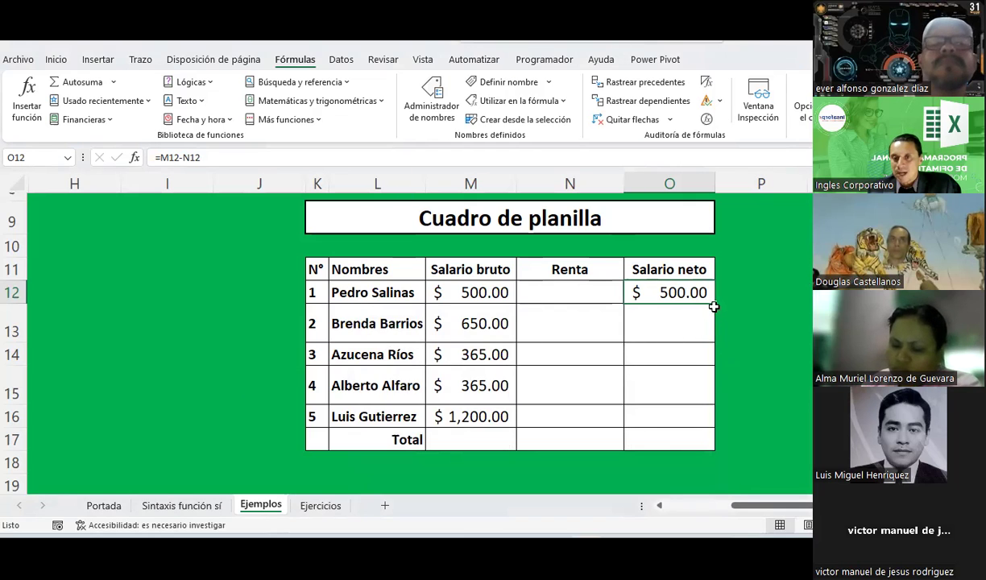
- Fill net salaries to O16, AutoSum them in O17, and copy the total left to M17
drag(714, 306, 706, 418)
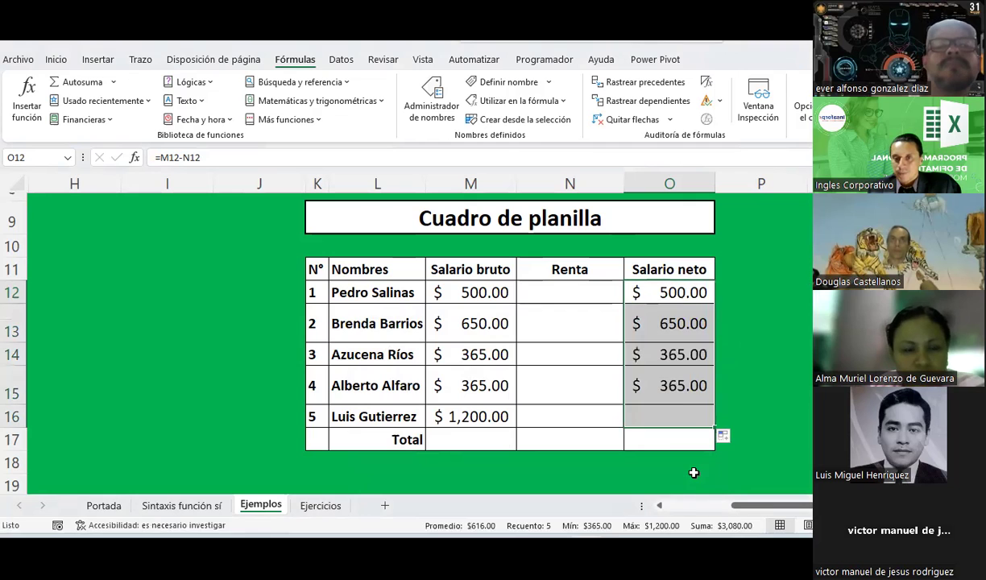
click(671, 453)
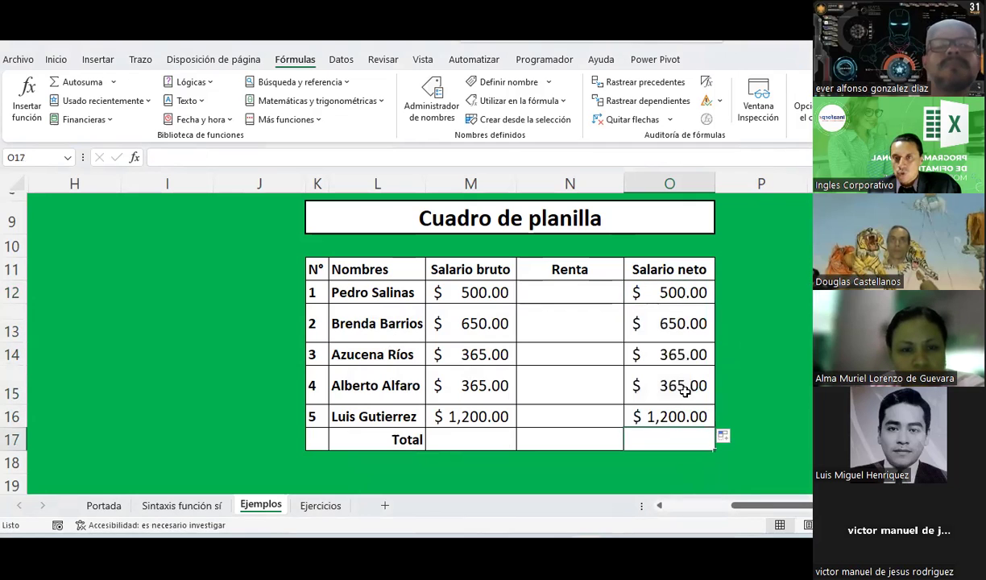
click(56, 61)
click(694, 84)
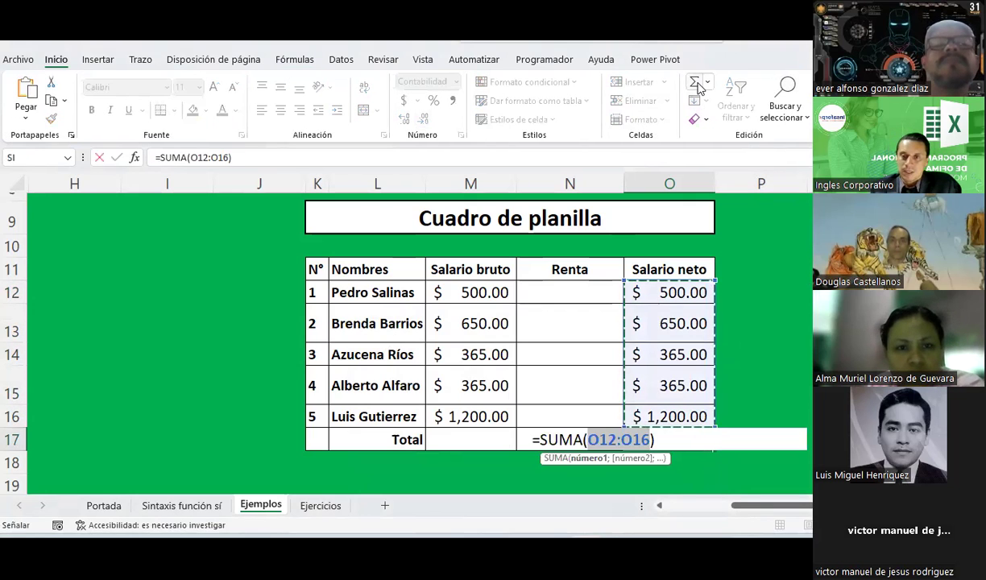
click(695, 83)
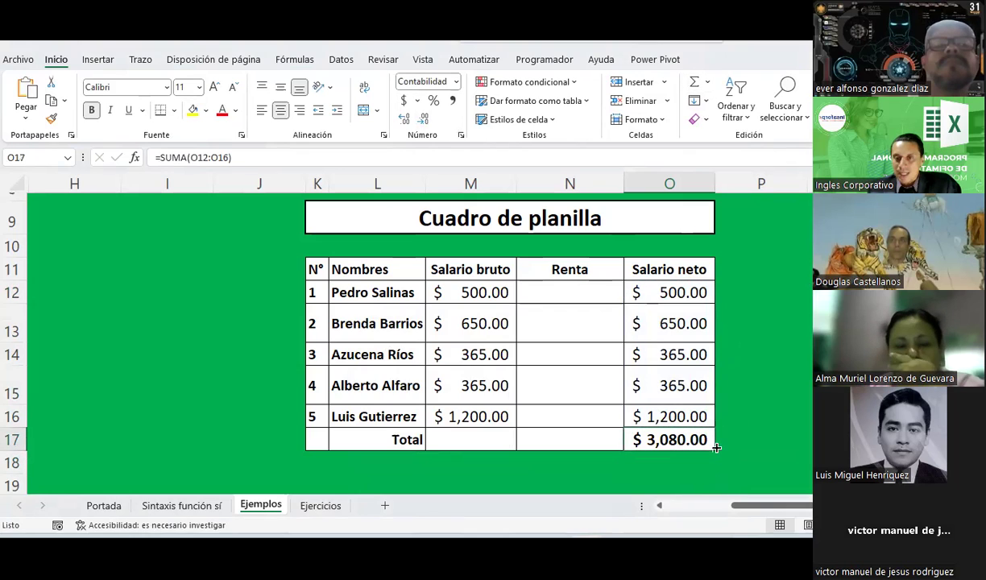
mouse_move(716, 448)
mouse_down()
mouse_move(456, 457)
mouse_move(442, 480)
mouse_up()
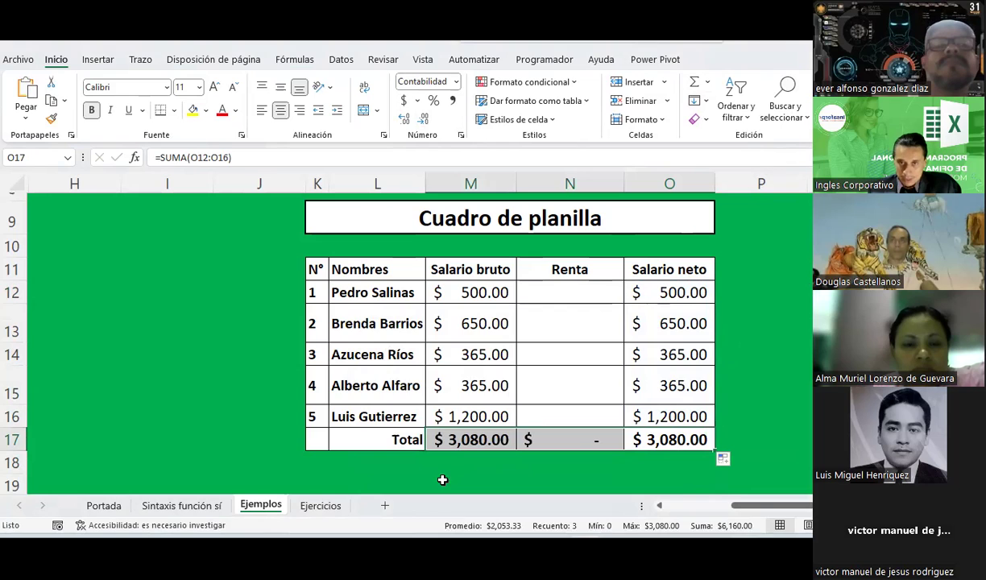
click(554, 290)
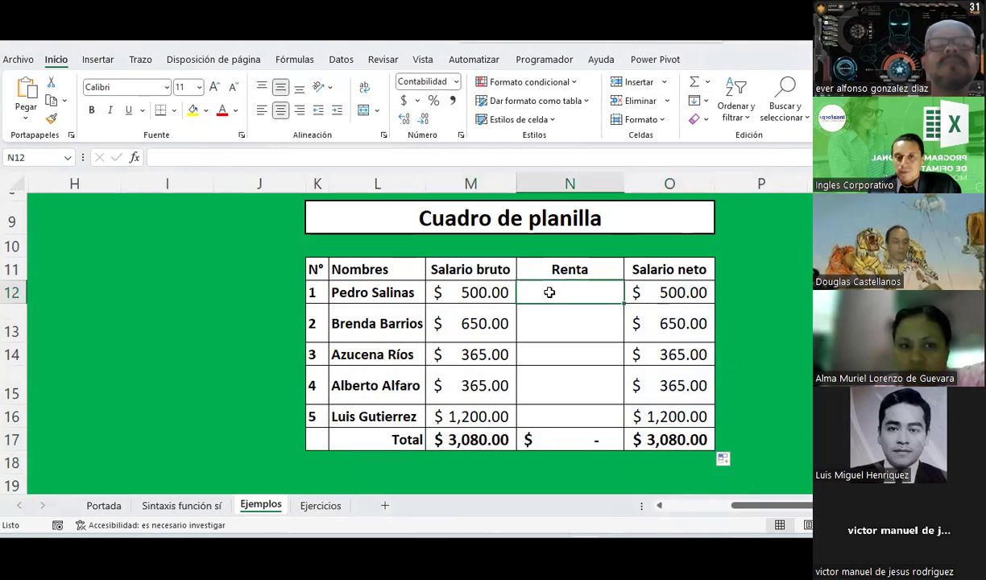
- Insert the SI function into N12, leaving its three arguments empty, and move the dialog aside to reread the problem text
click(135, 157)
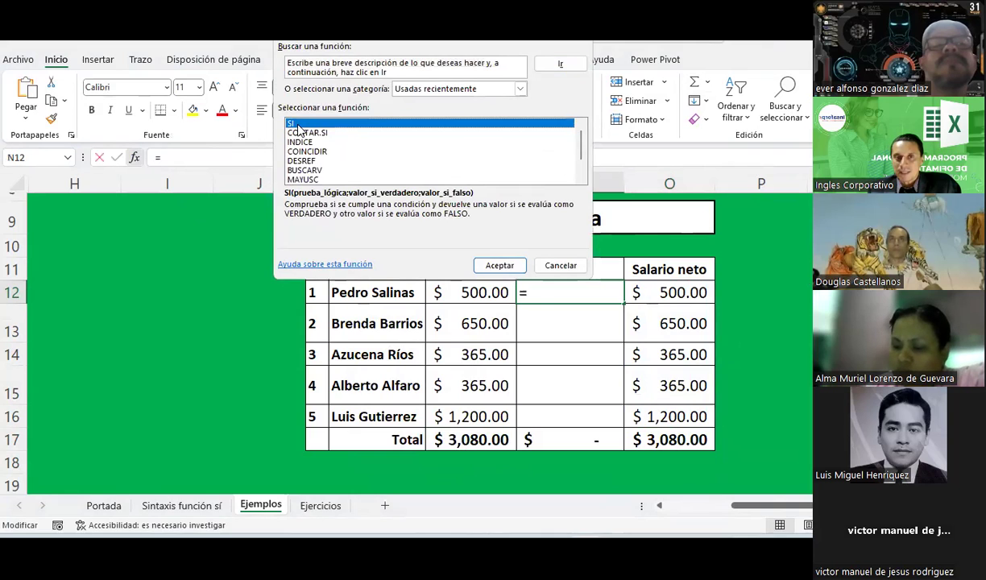
double_click(298, 124)
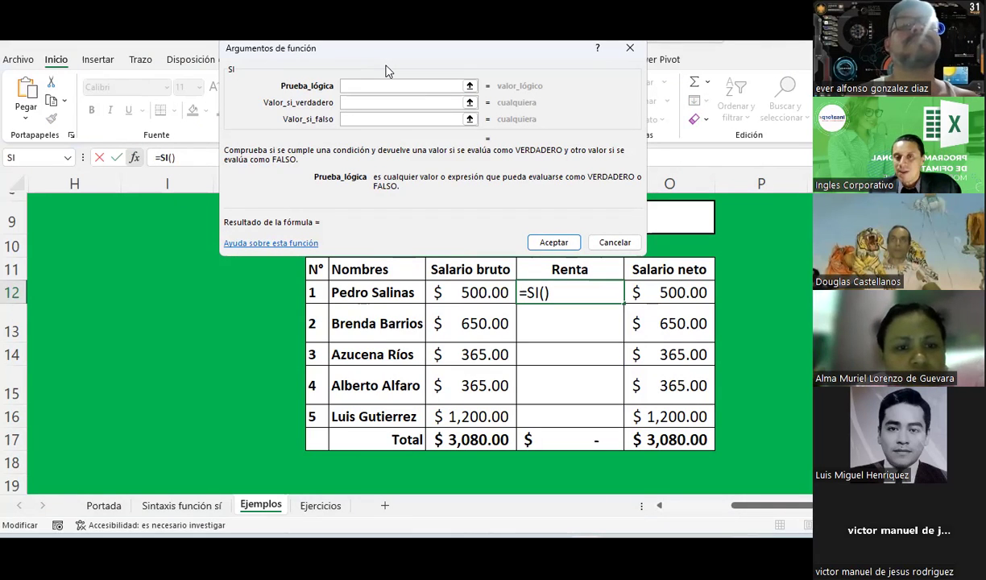
drag(385, 71, 467, 196)
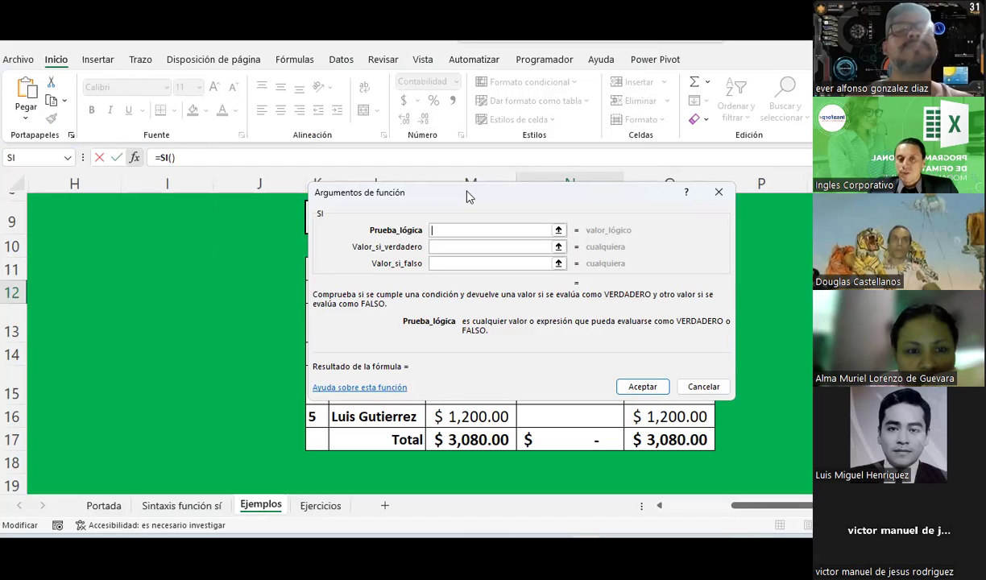
mouse_move(469, 196)
mouse_down()
mouse_move(490, 127)
mouse_move(607, 304)
mouse_up()
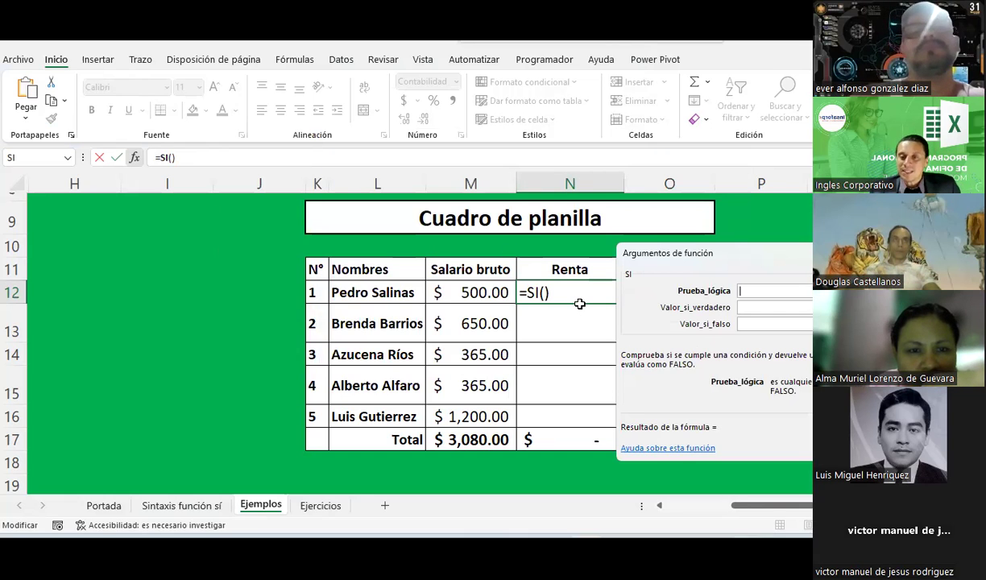
drag(751, 505, 694, 506)
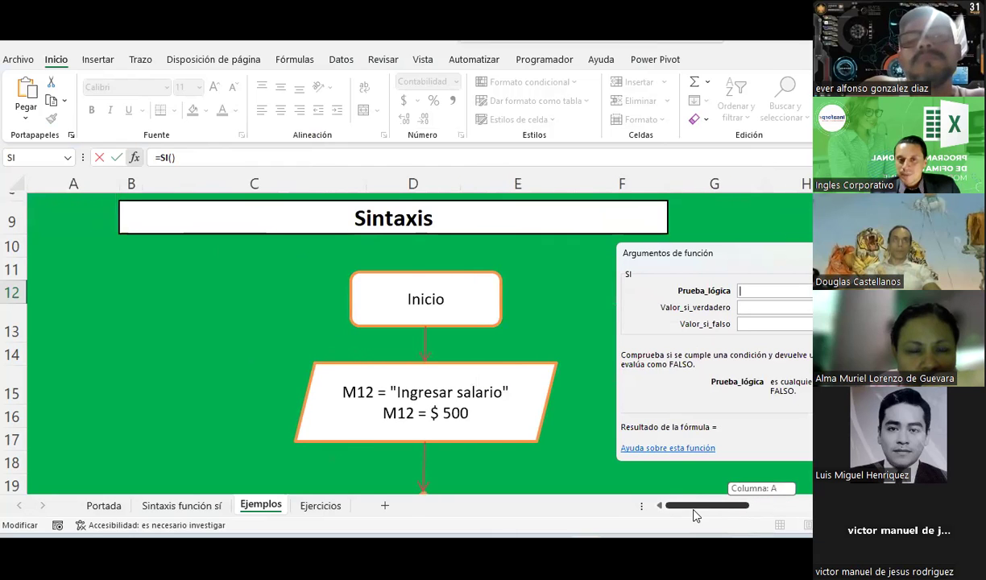
scroll(550, 403, up, 2)
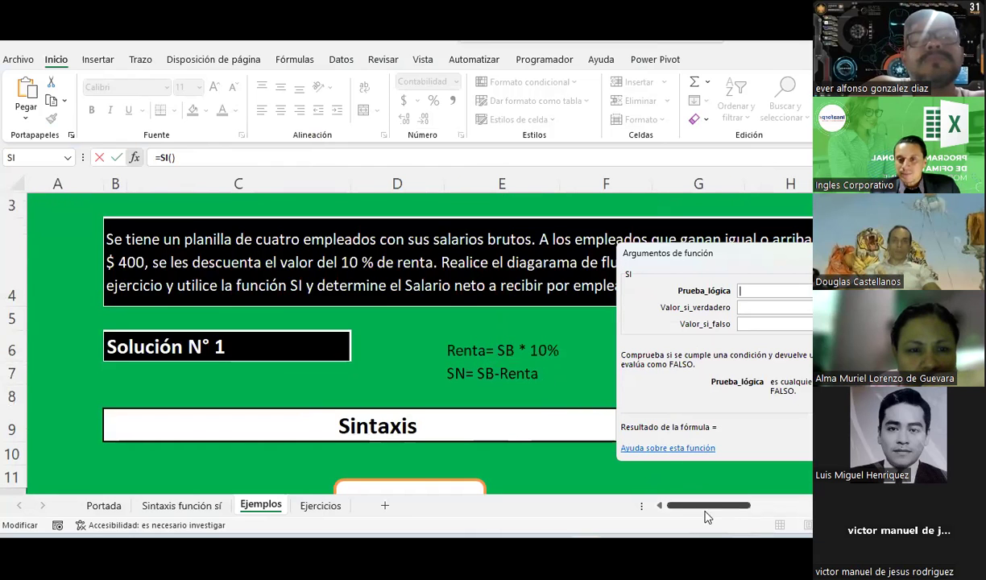
mouse_move(666, 506)
mouse_down()
mouse_move(798, 511)
mouse_move(782, 510)
mouse_up()
scroll(412, 339, down, 3)
scroll(483, 397, up, 1)
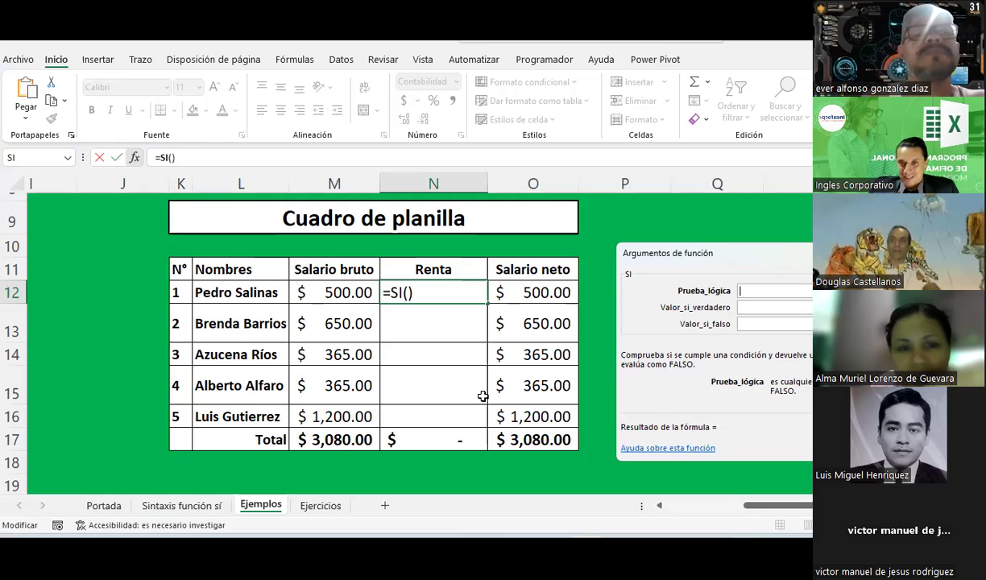
- Set the SI logical test to M12>=400
click(367, 290)
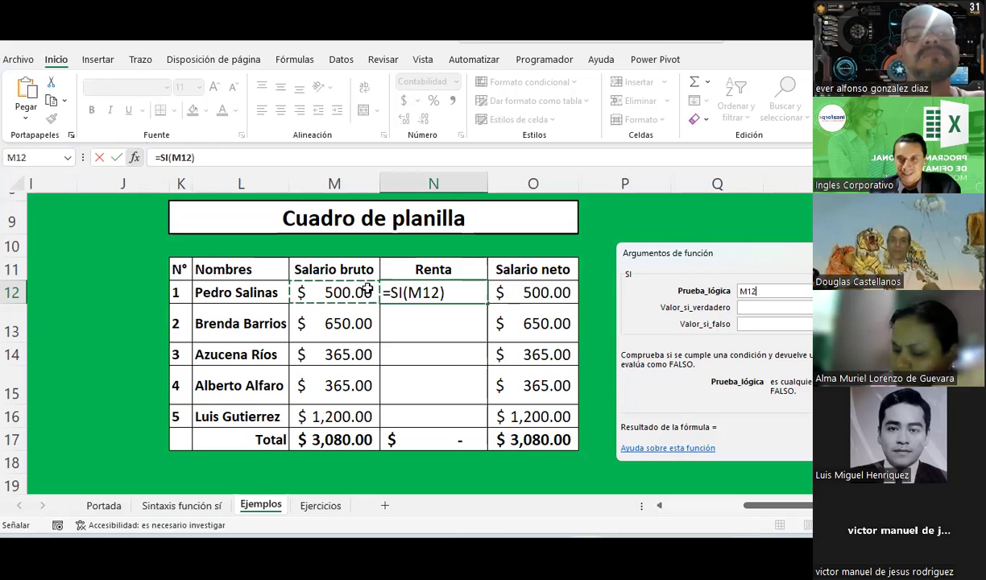
text(>=)
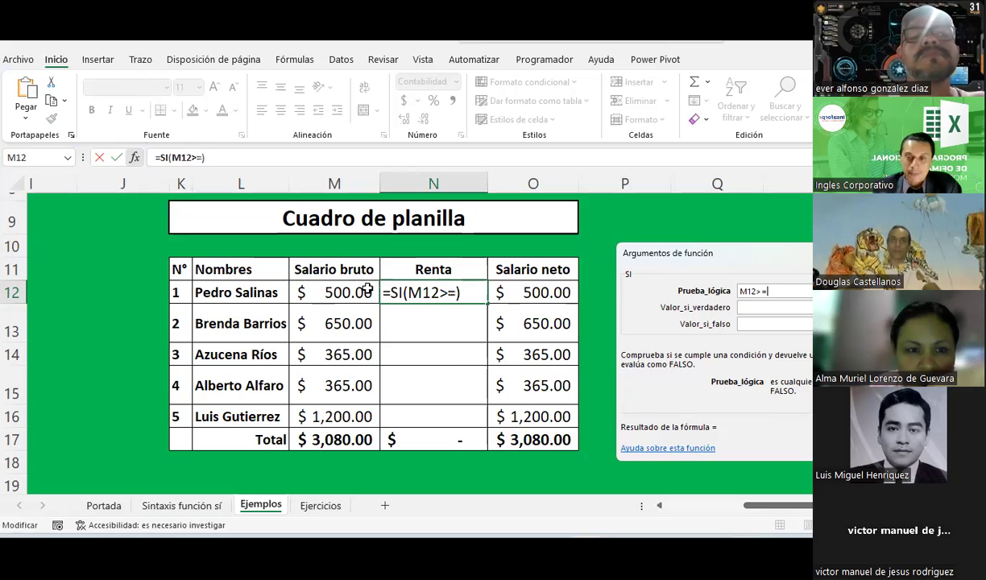
text(400)
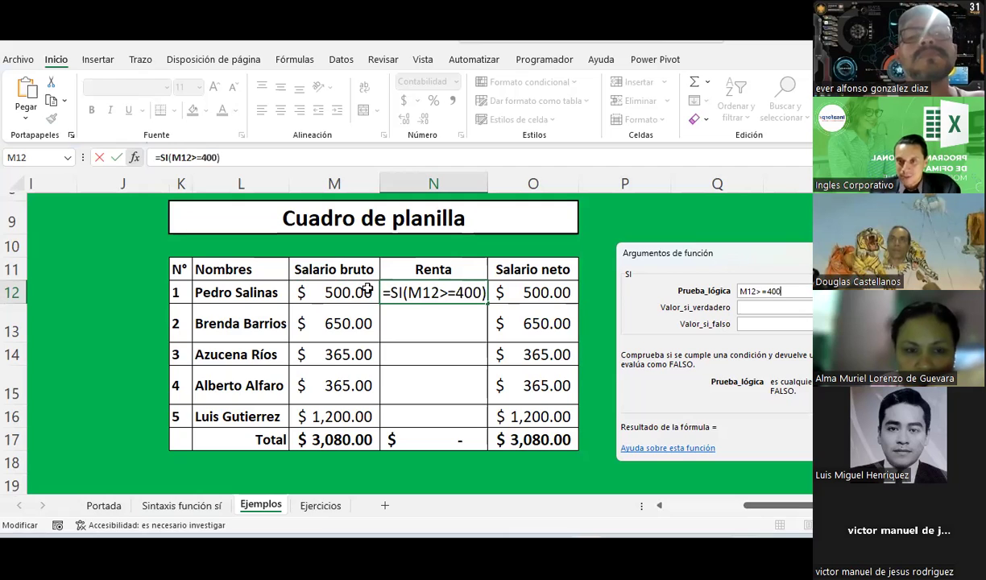
key(Tab)
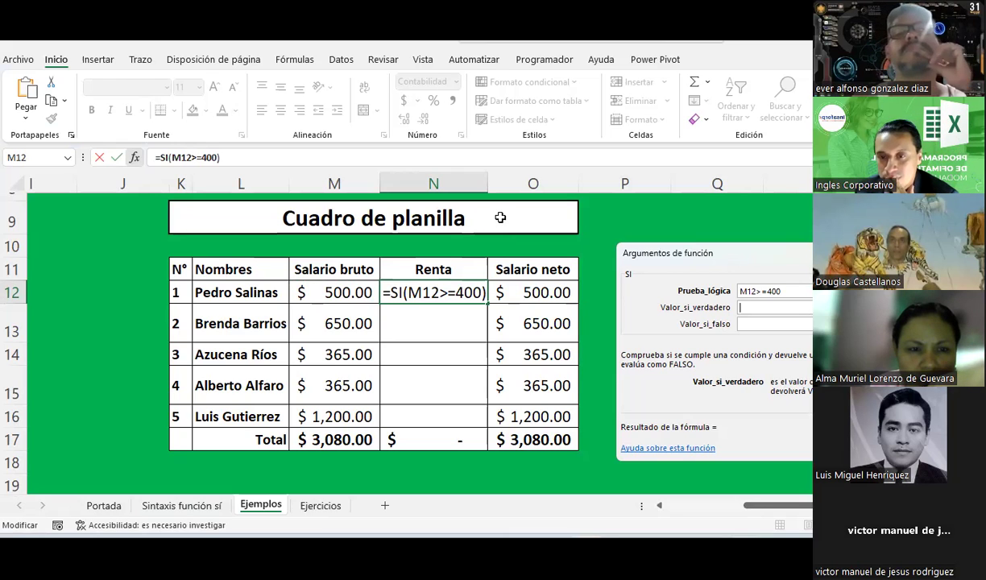
drag(778, 505, 707, 505)
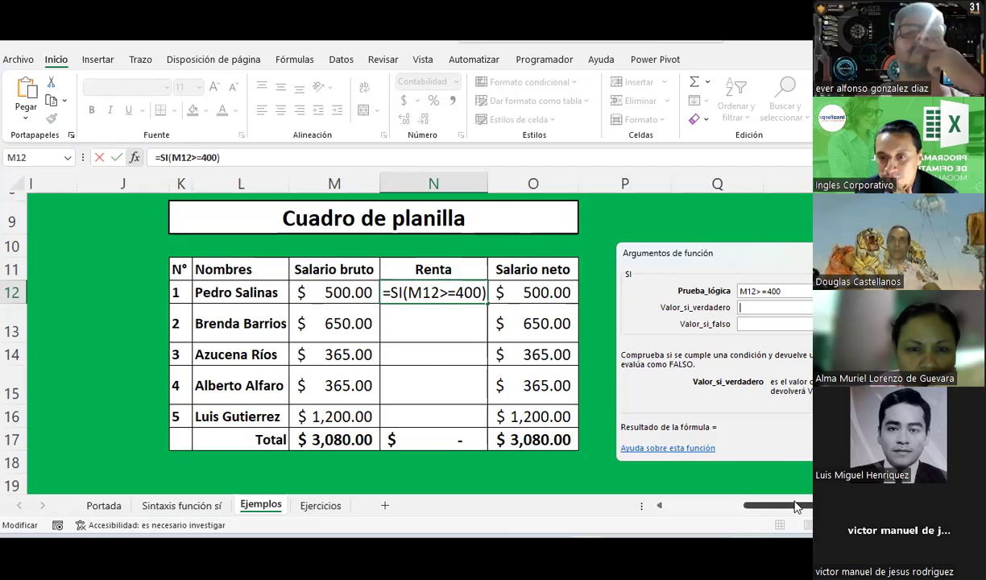
scroll(522, 366, up, 2)
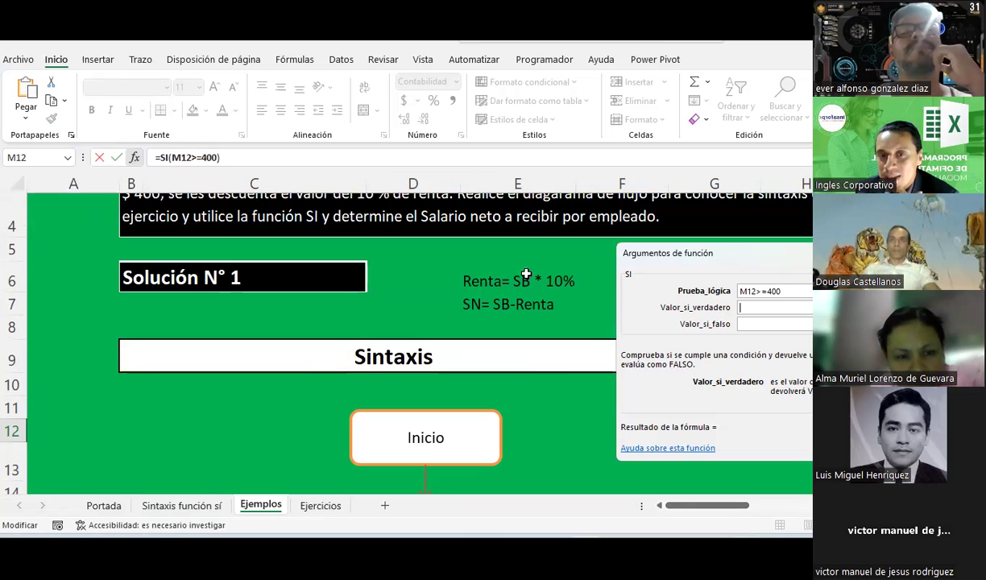
drag(695, 507, 769, 507)
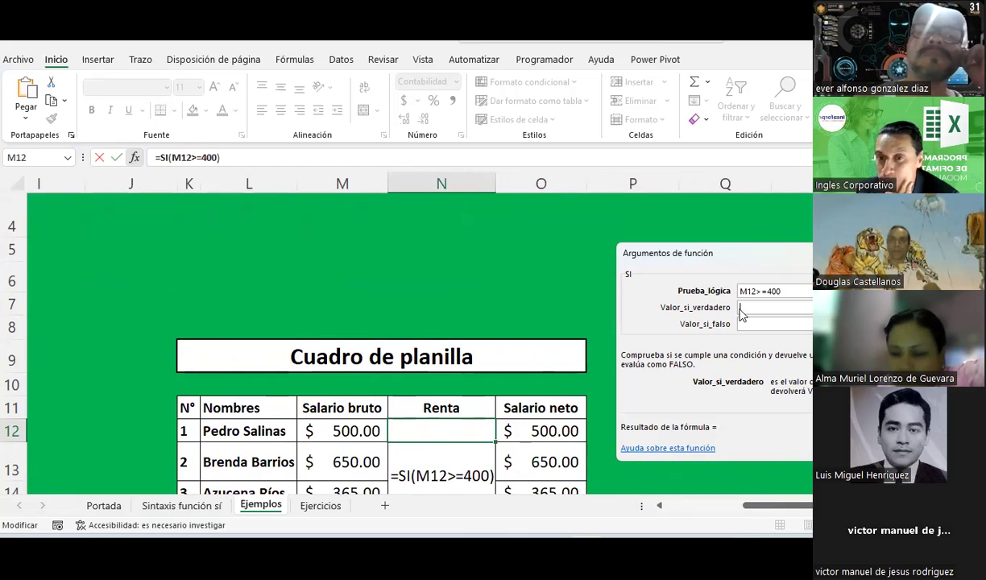
drag(769, 501, 707, 503)
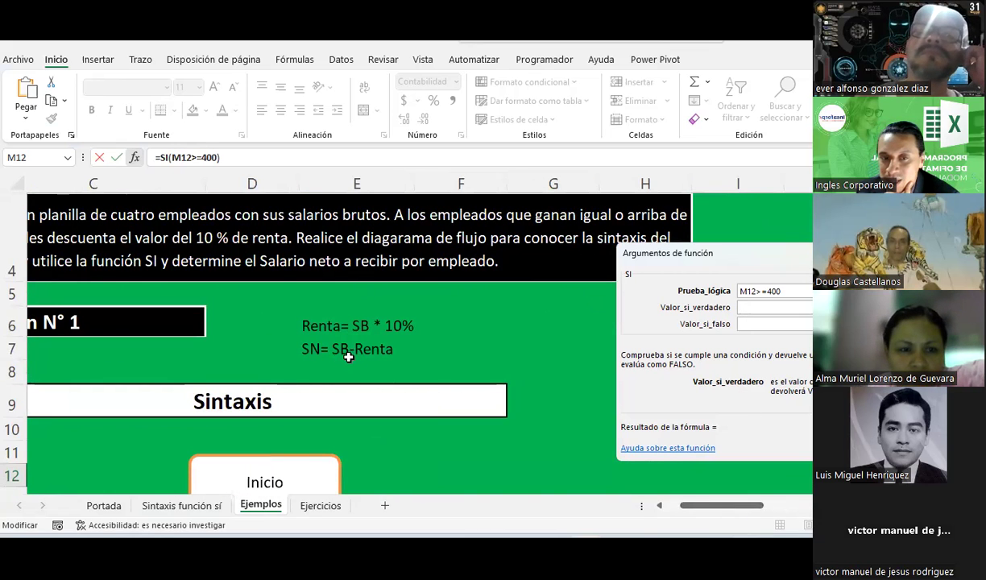
drag(686, 505, 699, 508)
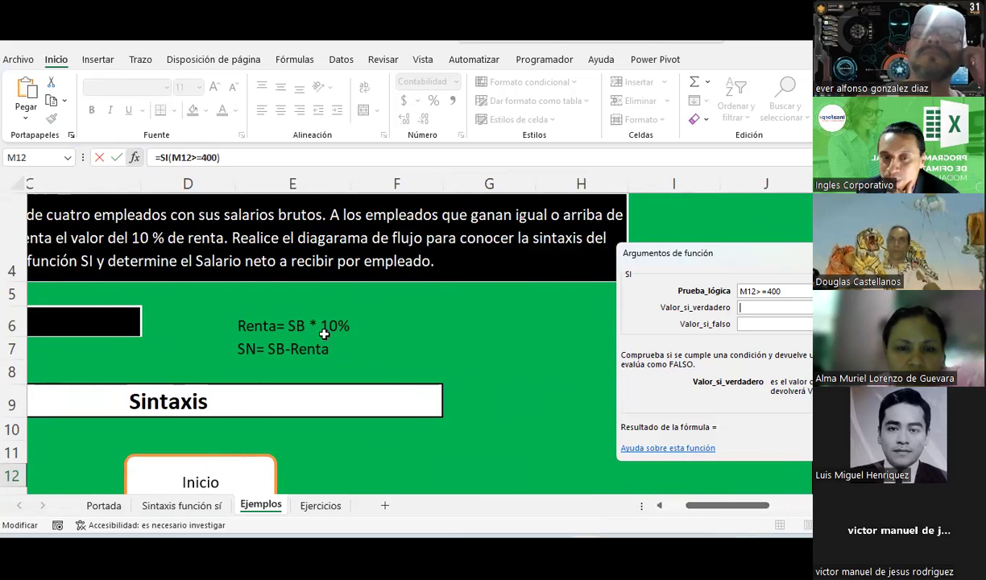
drag(699, 505, 766, 503)
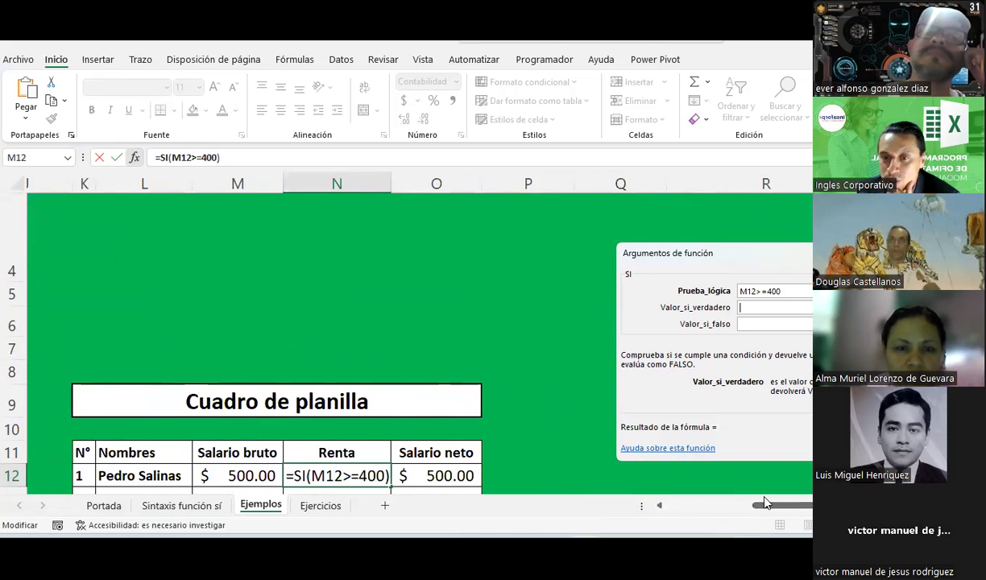
drag(760, 267, 643, 273)
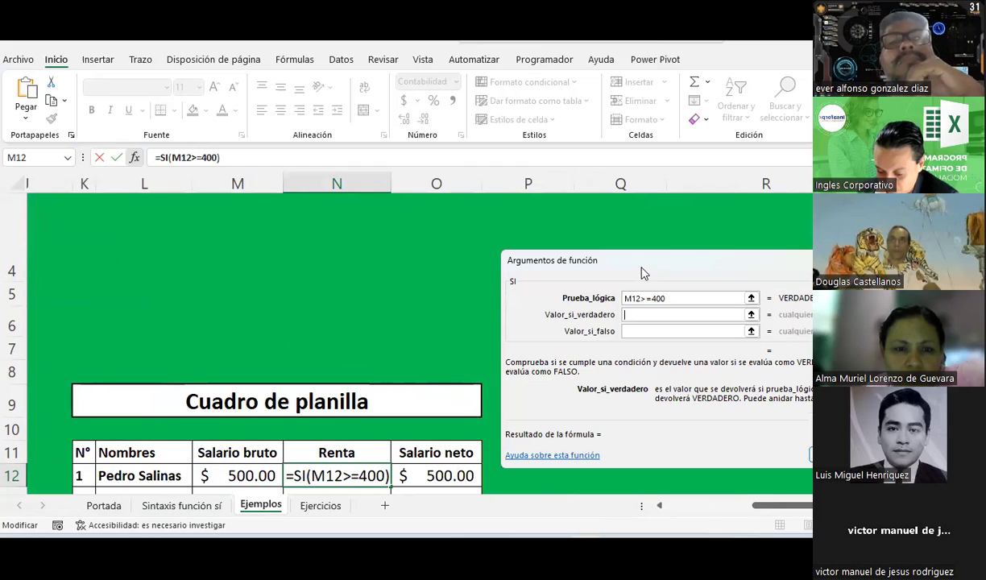
scroll(382, 322, down, 2)
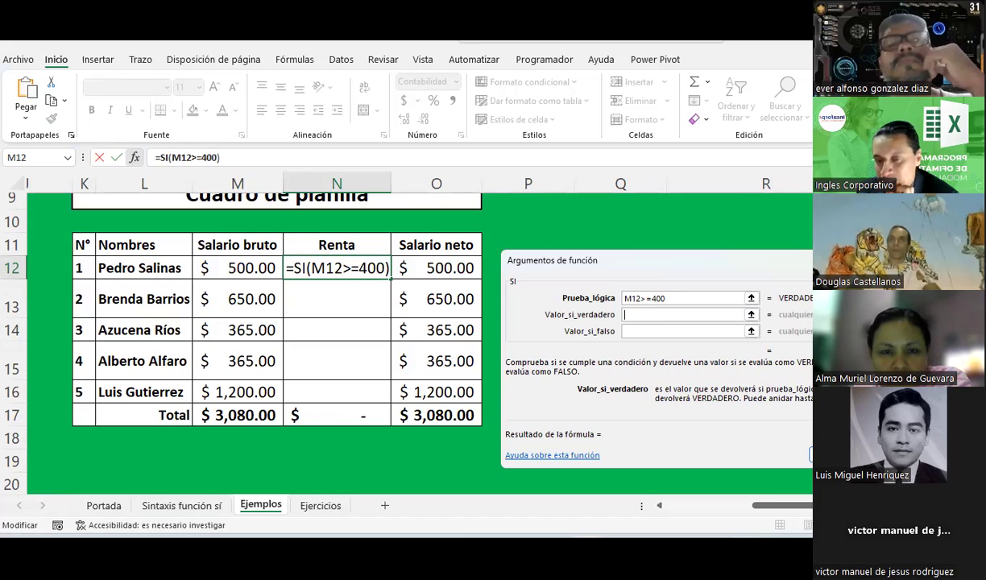
text(*10)
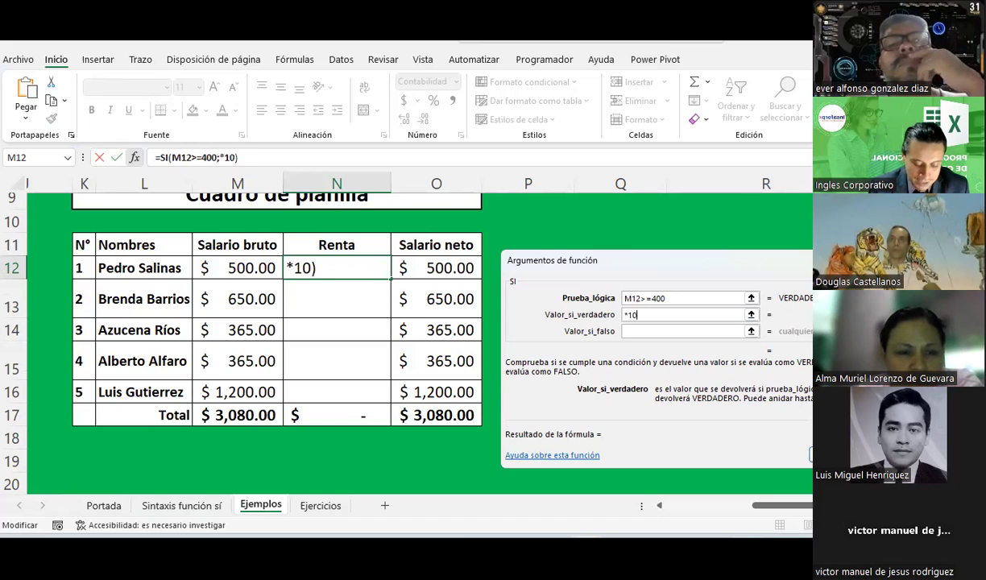
text(%)
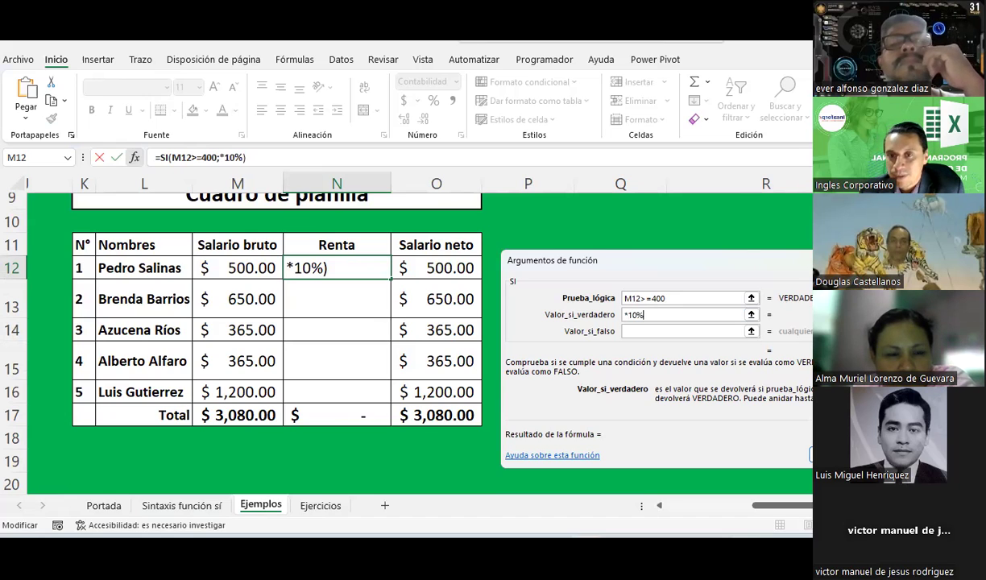
click(679, 298)
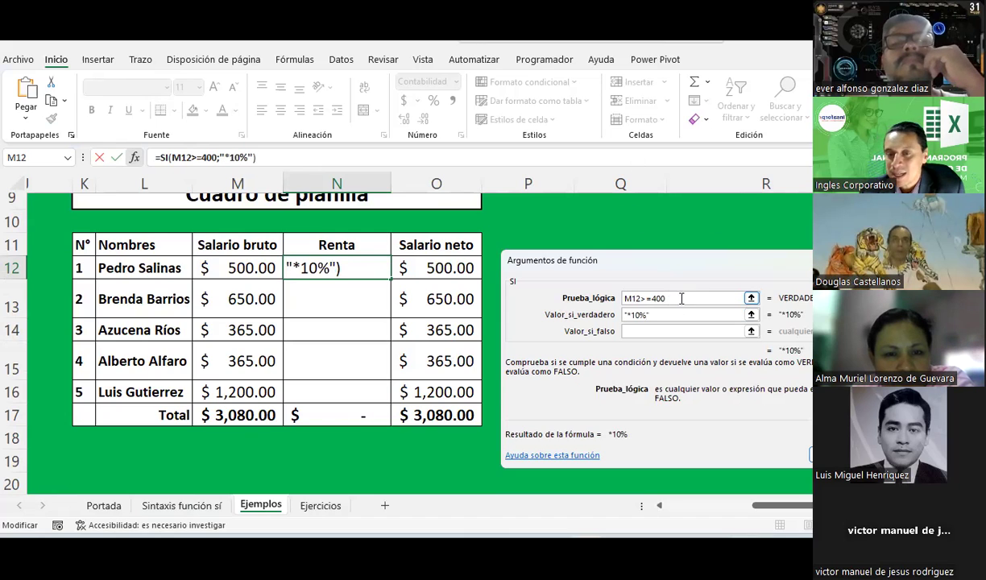
click(674, 312)
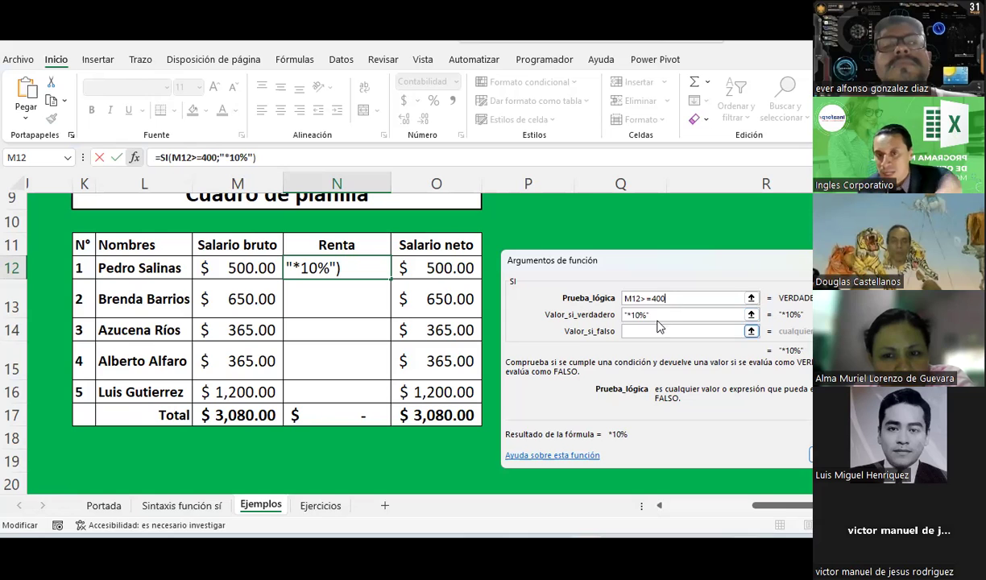
click(655, 315)
key(shift+Tab)
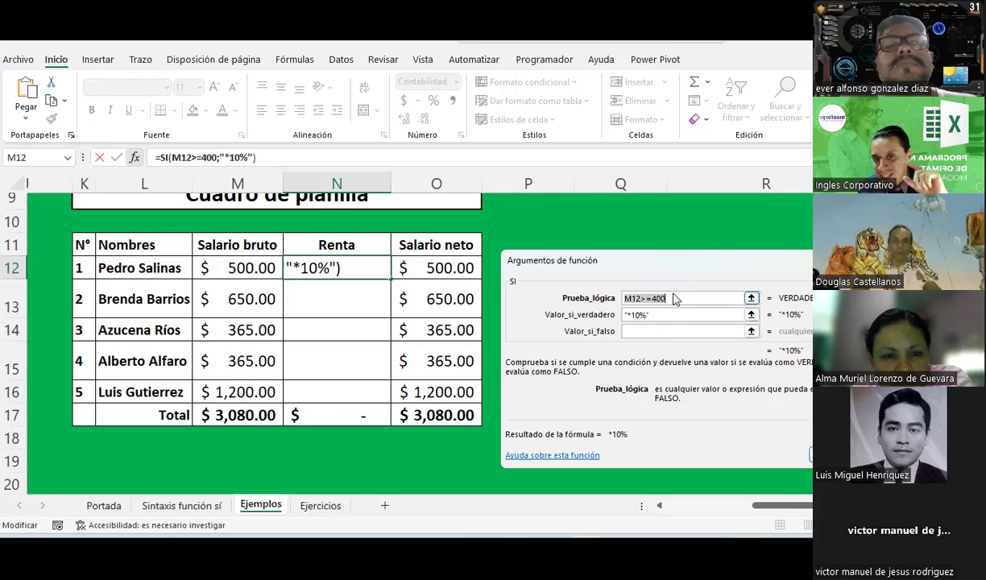
click(673, 297)
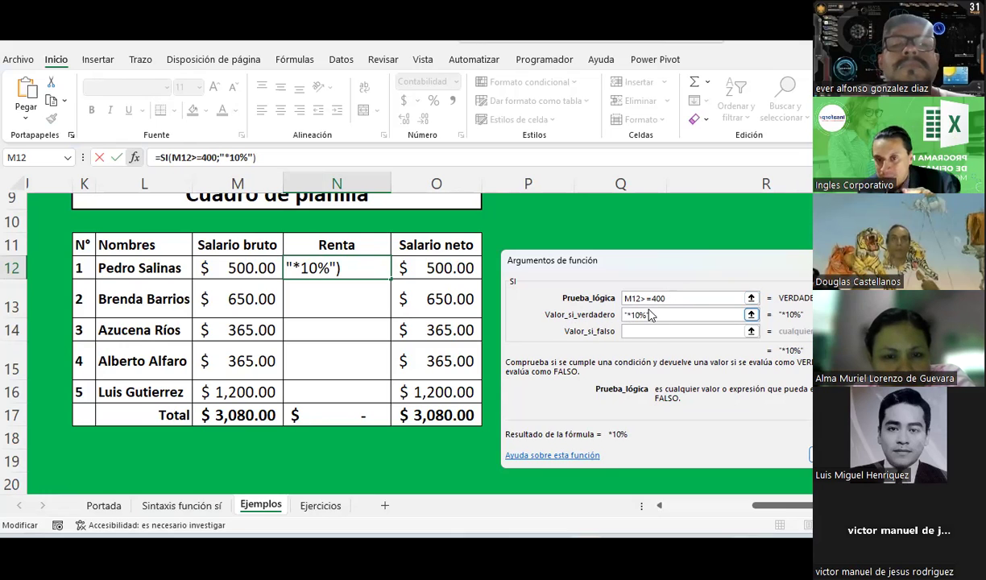
double_click(649, 315)
key(BackSpace)
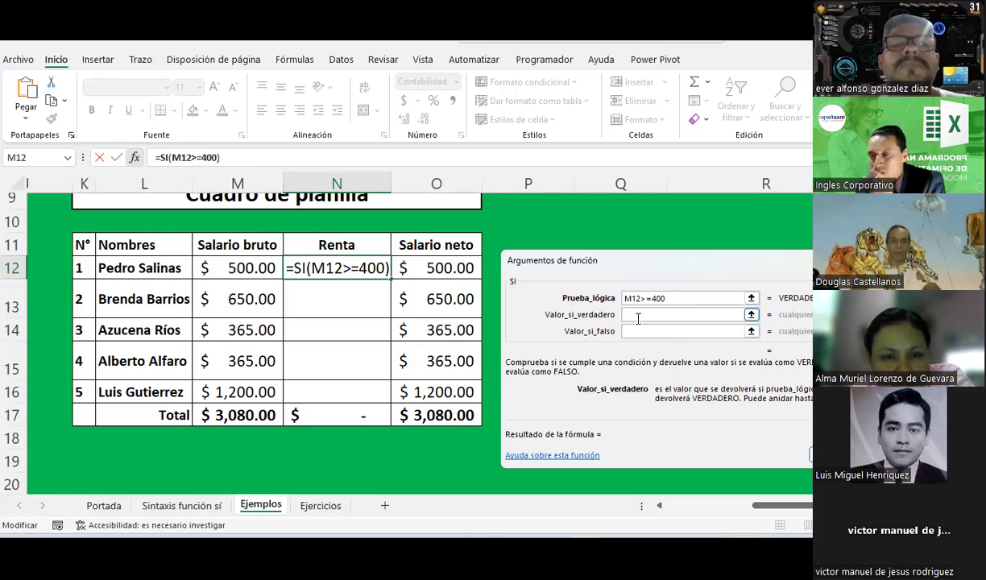
click(677, 296)
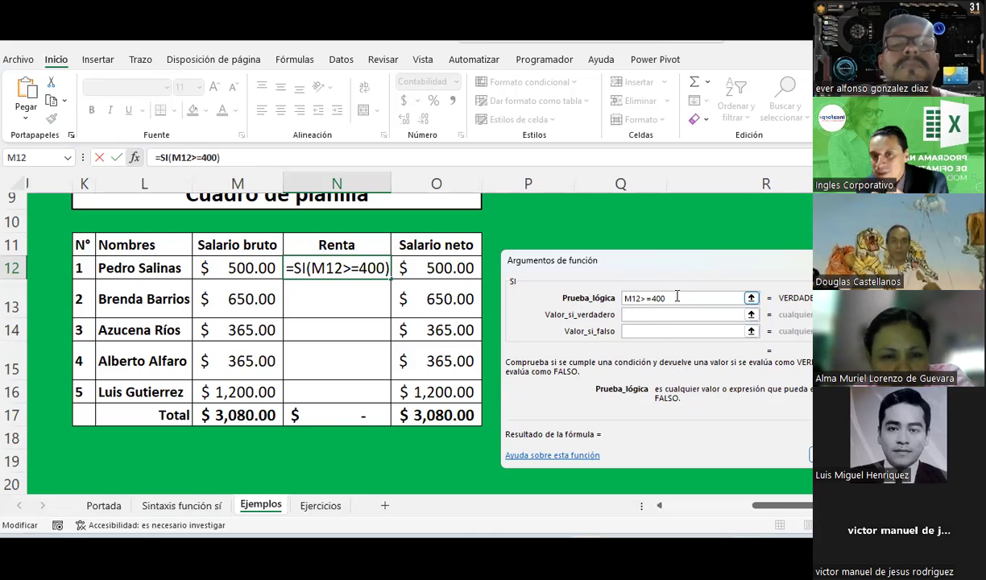
- Enter M12*10% as the value if true and 0 as the value if false
click(648, 317)
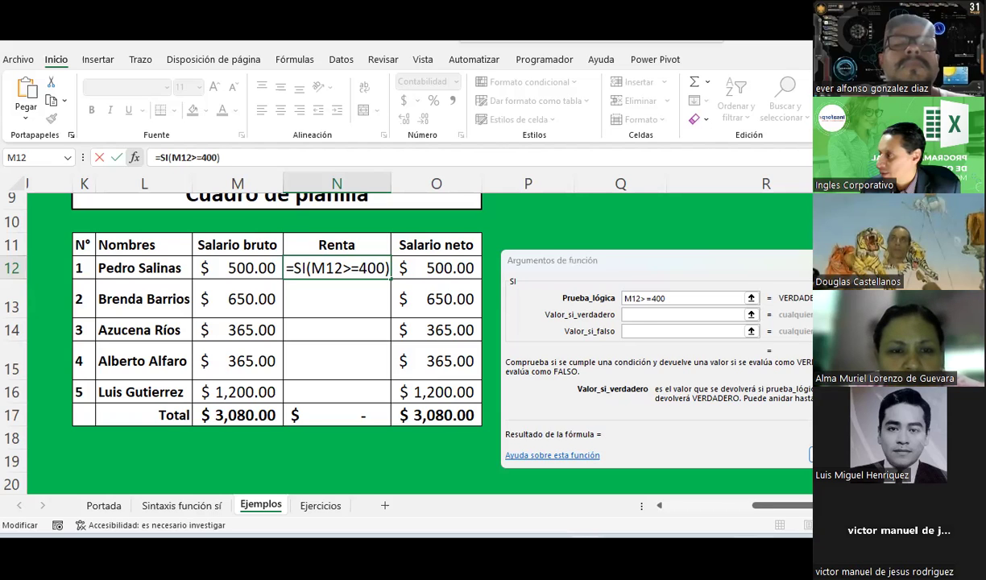
click(669, 316)
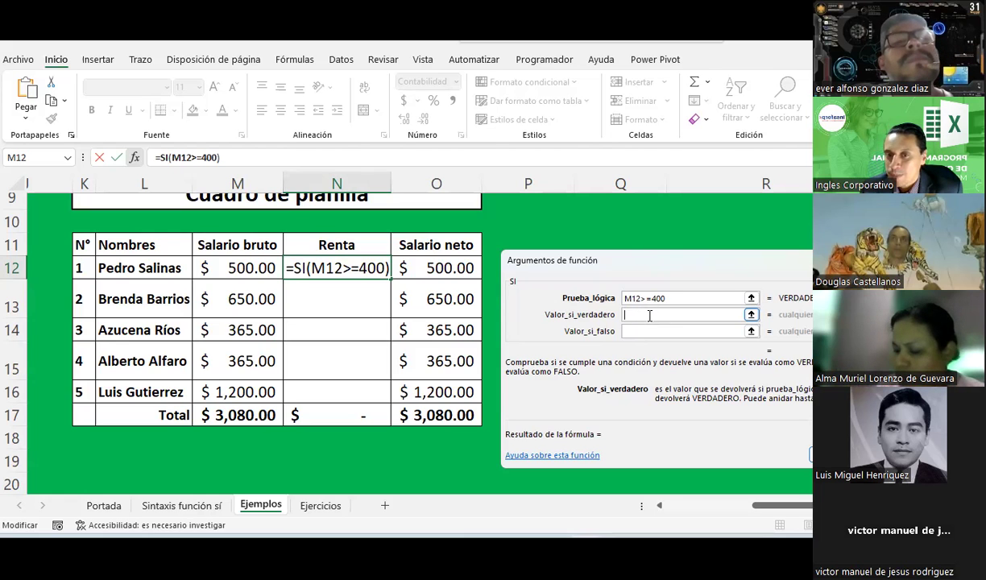
click(240, 267)
text(*10)
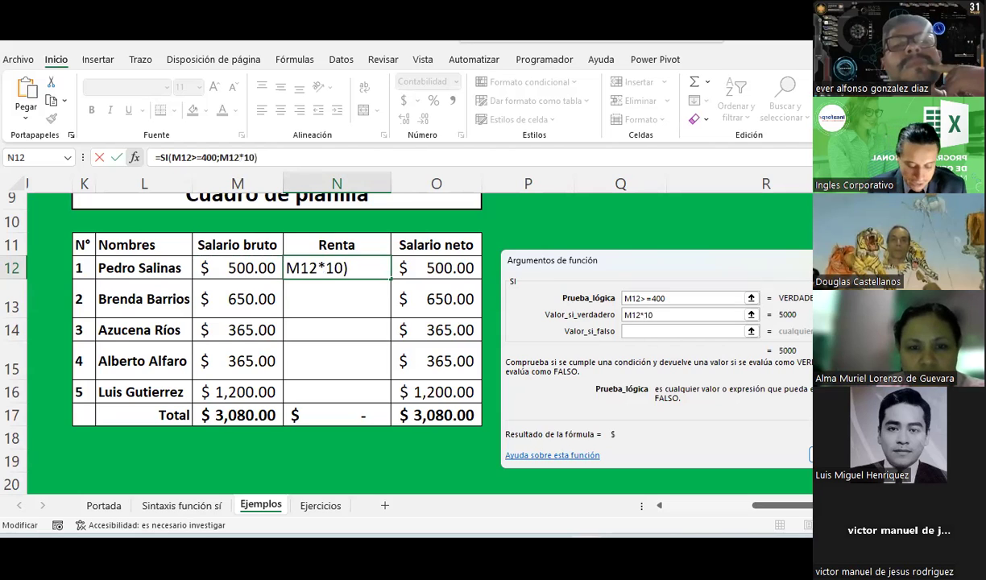
text(%)
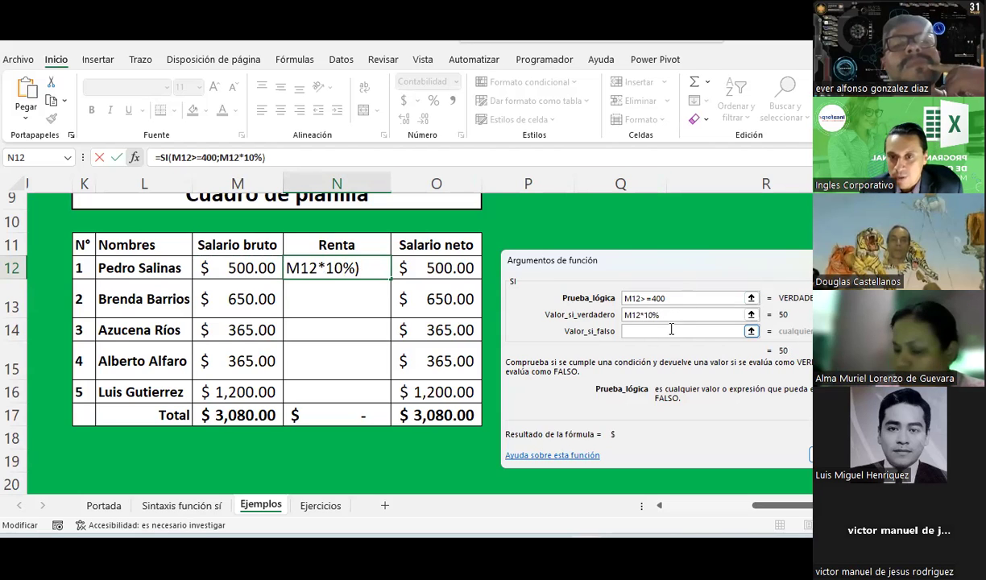
click(669, 330)
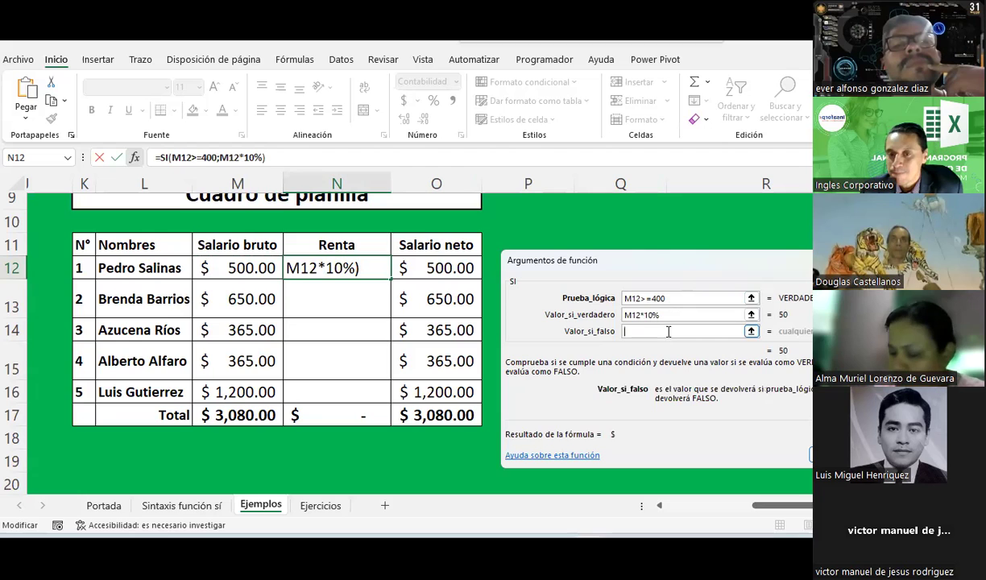
text(0)
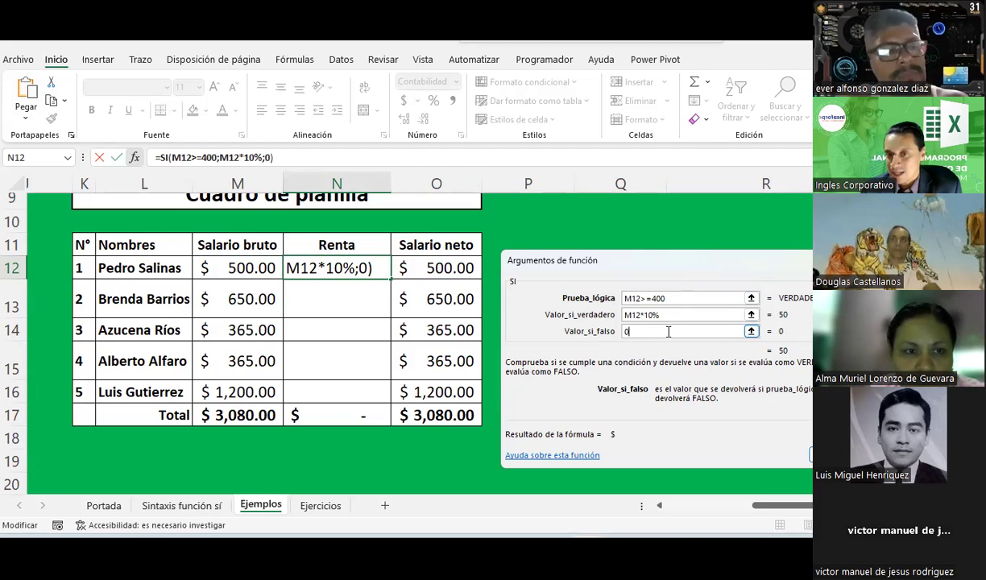
click(675, 298)
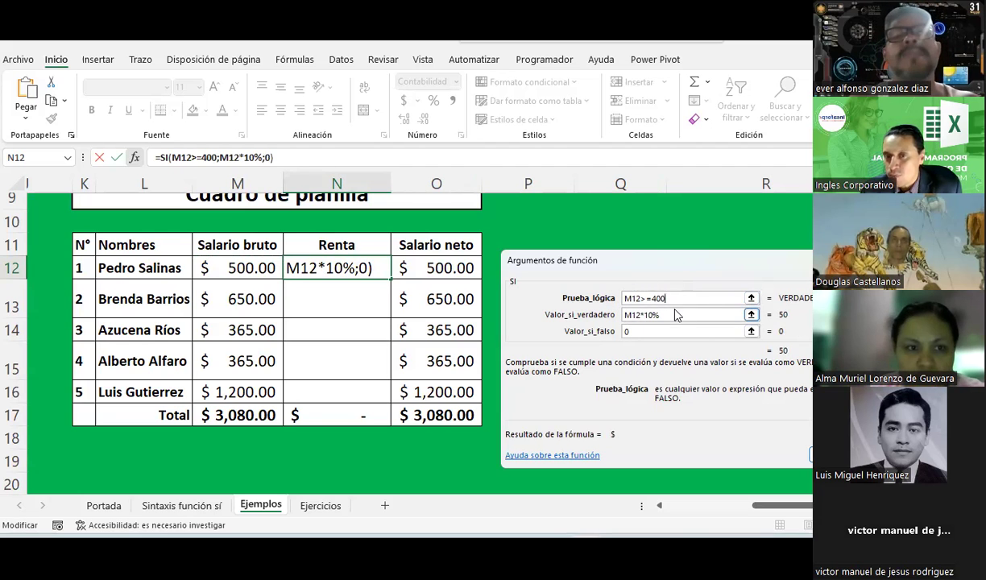
click(670, 314)
click(669, 314)
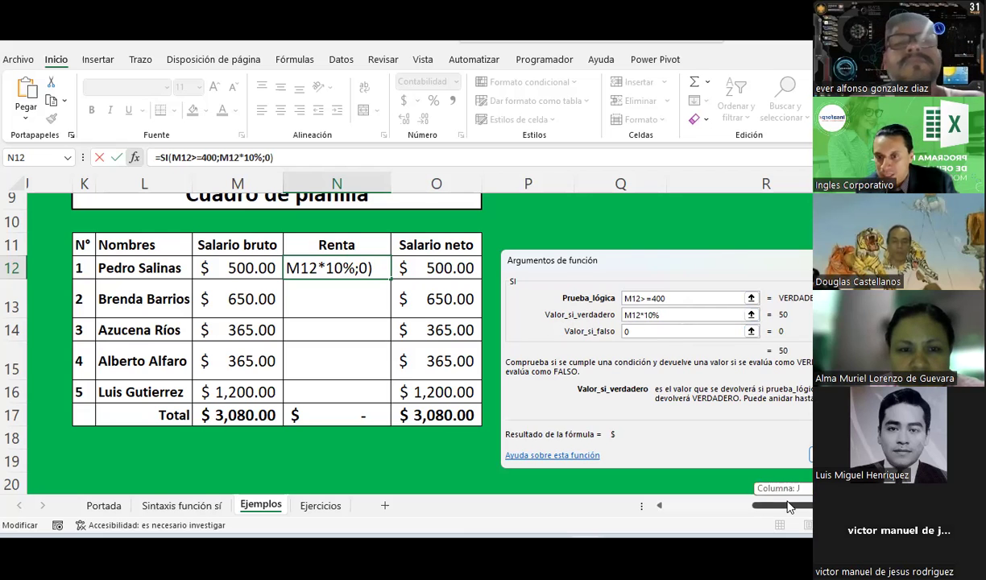
- Check the sheet, then confirm =SI(M12>=400;M12*10%;0) in N12, giving $50.00
drag(779, 505, 709, 505)
scroll(612, 323, up, 2)
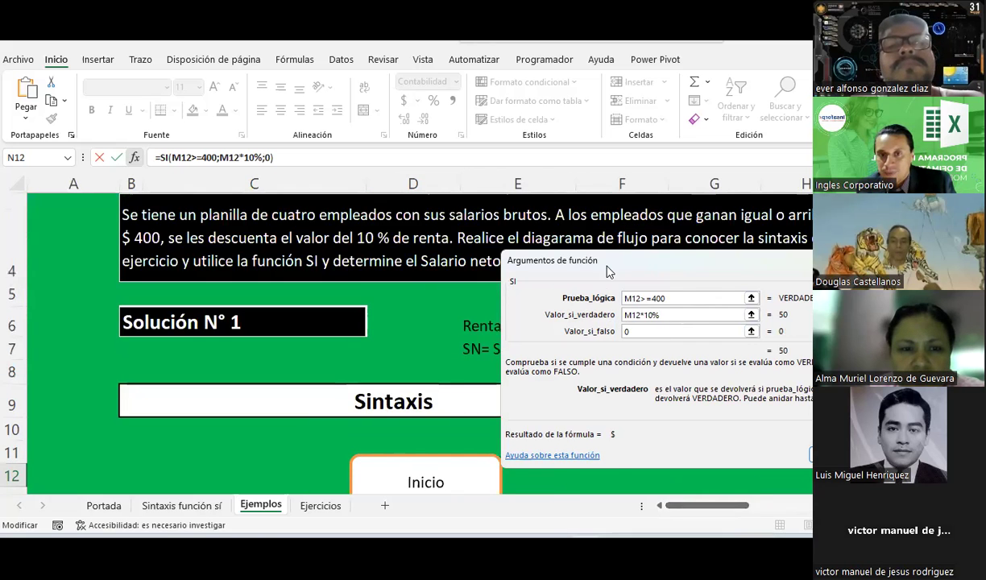
drag(607, 268, 728, 267)
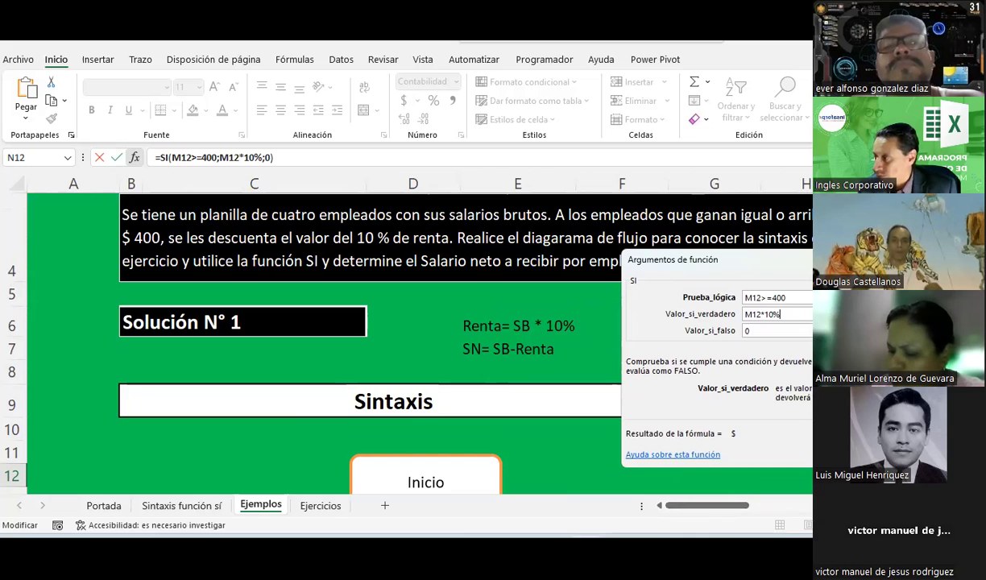
drag(707, 505, 734, 505)
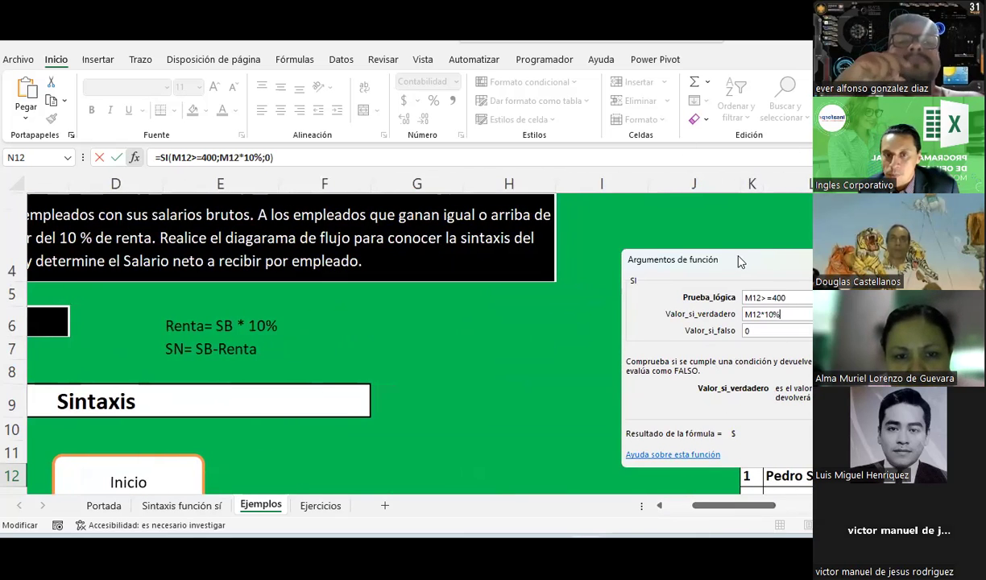
drag(685, 260, 429, 231)
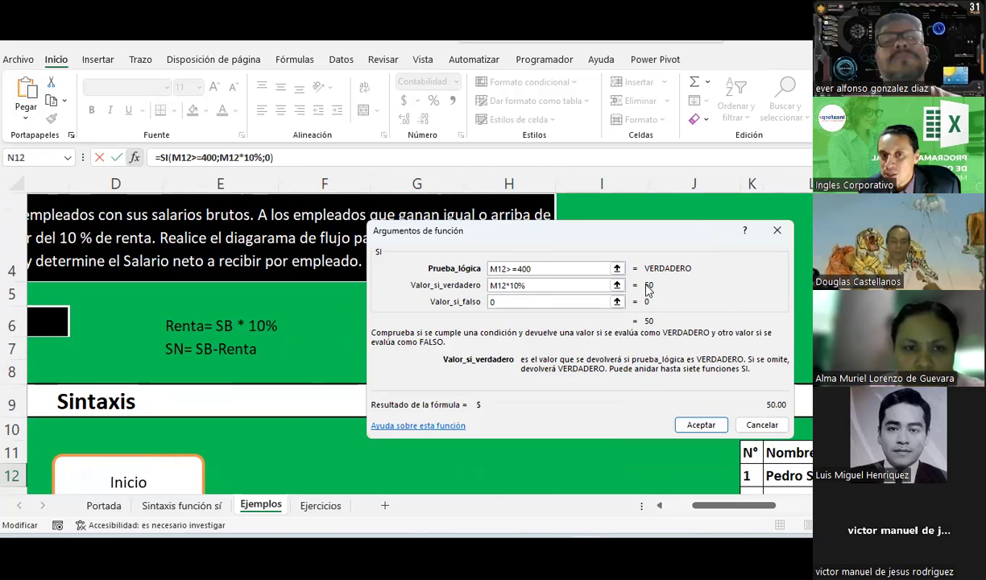
click(521, 302)
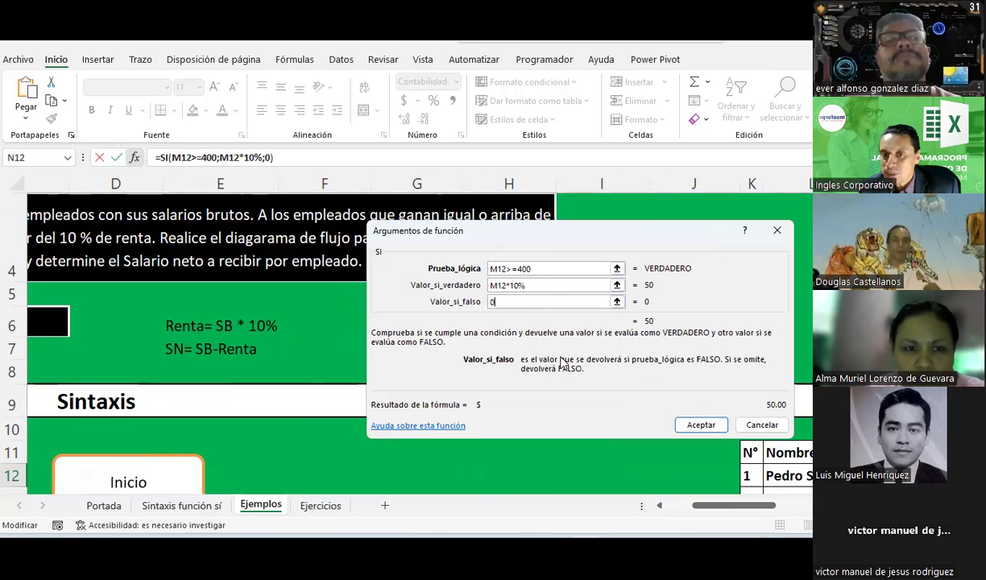
click(702, 431)
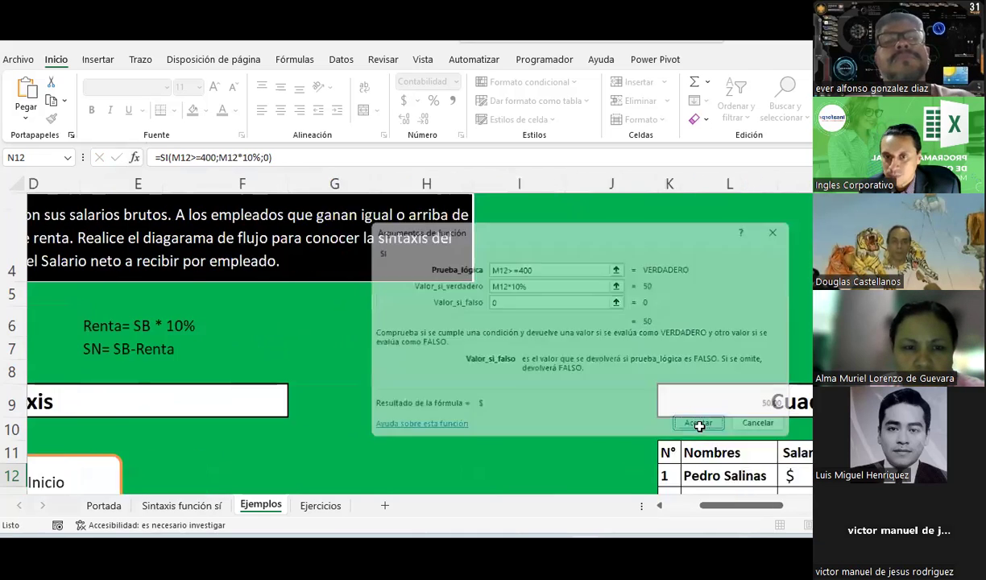
- Copy the Renta formula from N12 down to N16
drag(731, 506, 757, 505)
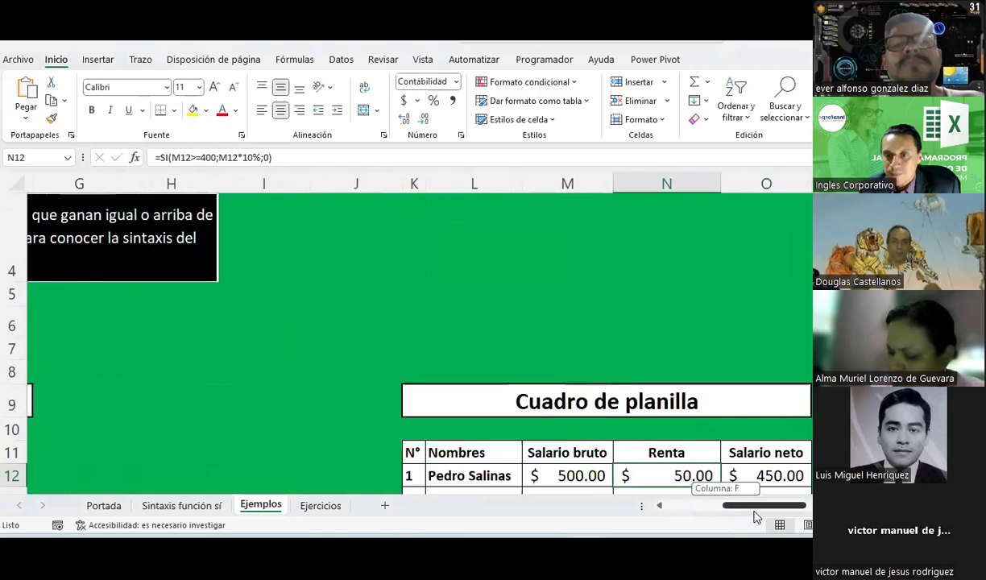
scroll(597, 339, down, 2)
scroll(596, 339, down, 1)
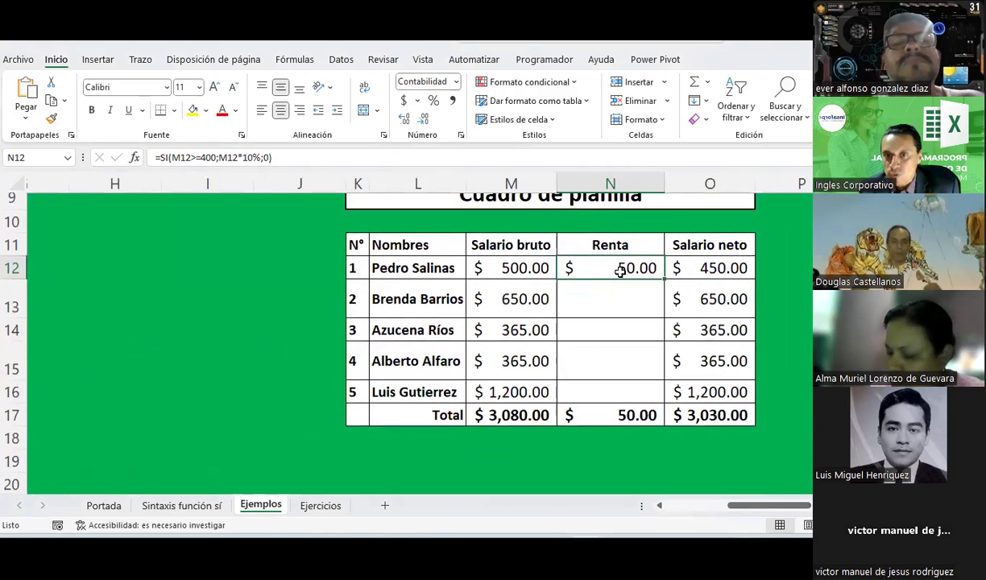
click(512, 269)
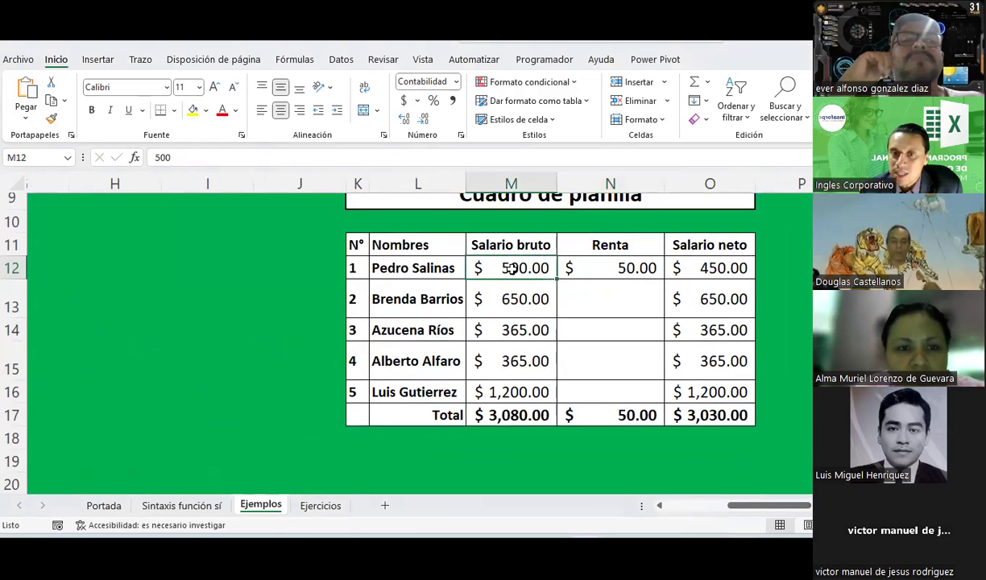
click(640, 272)
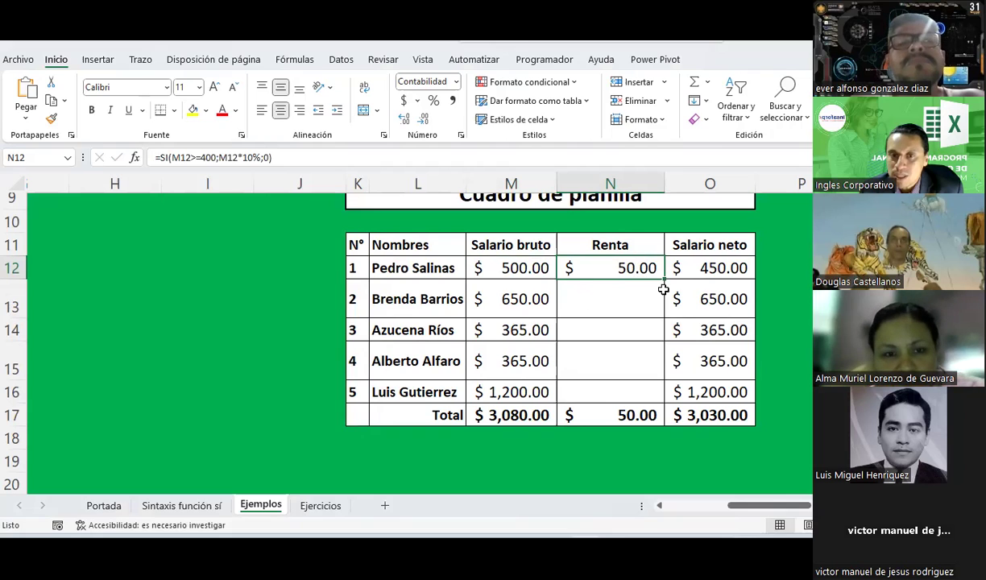
drag(662, 279, 638, 394)
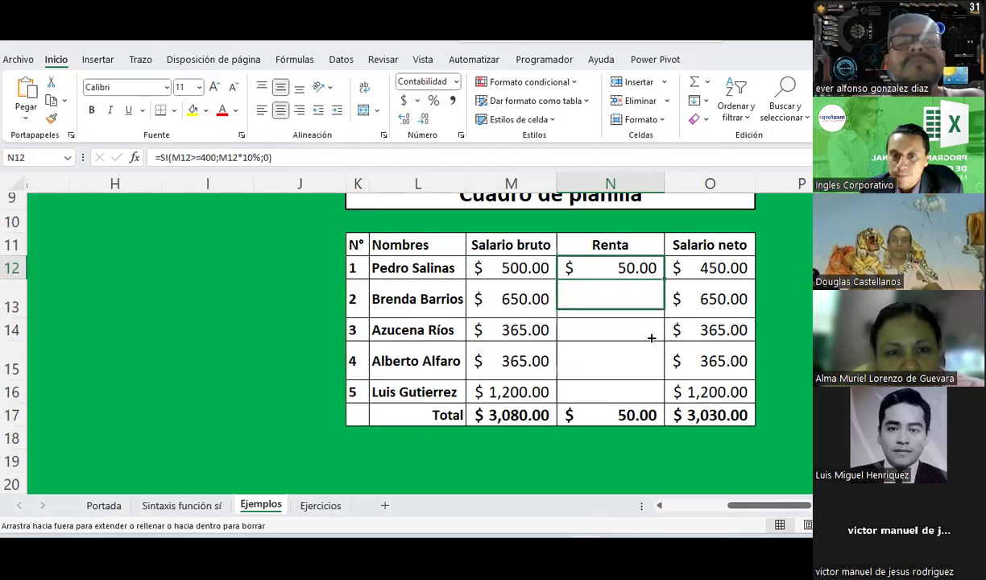
- Check the copied Renta formulas and net salary formula against each row's gross salary
click(592, 295)
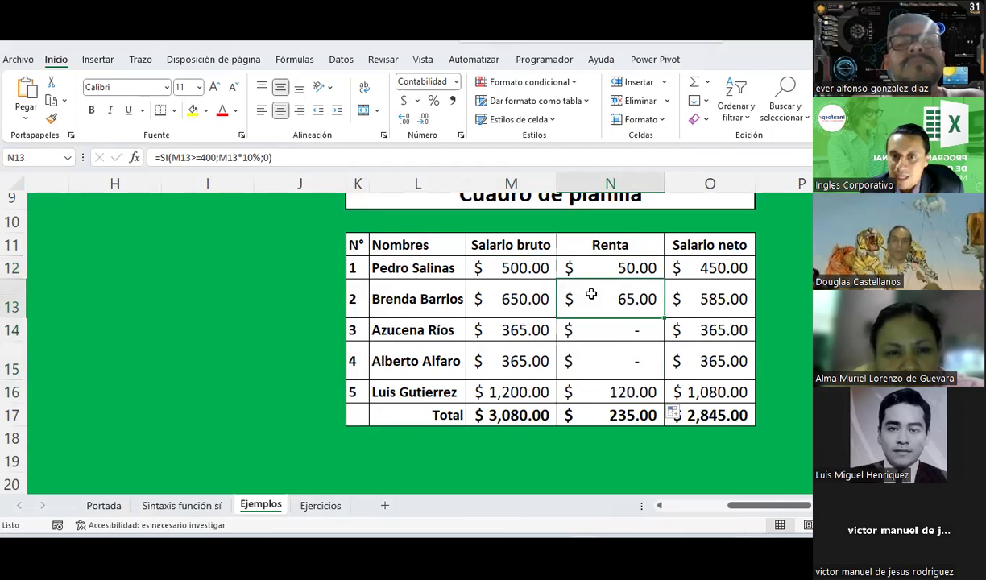
click(613, 340)
click(609, 358)
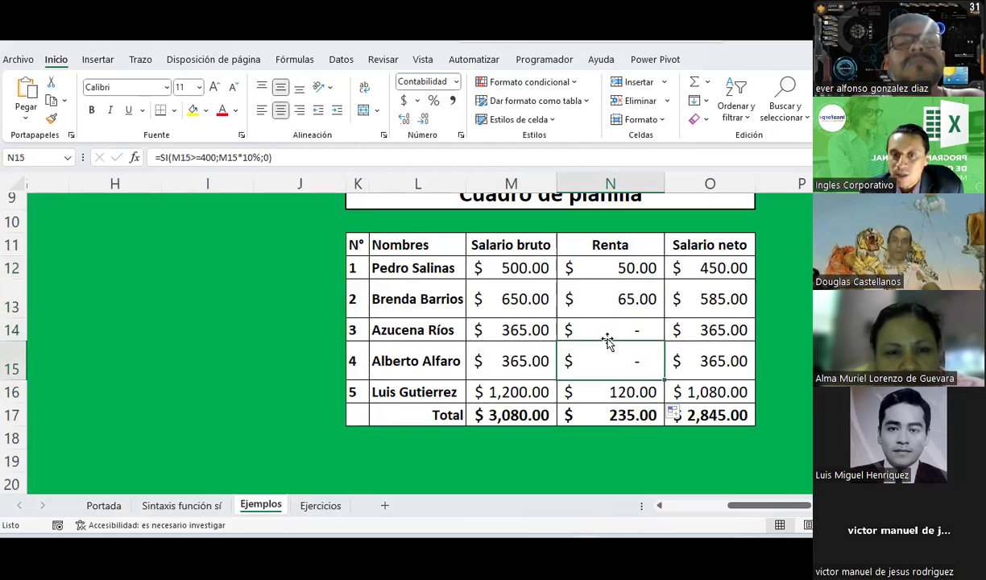
click(602, 322)
click(524, 330)
click(519, 358)
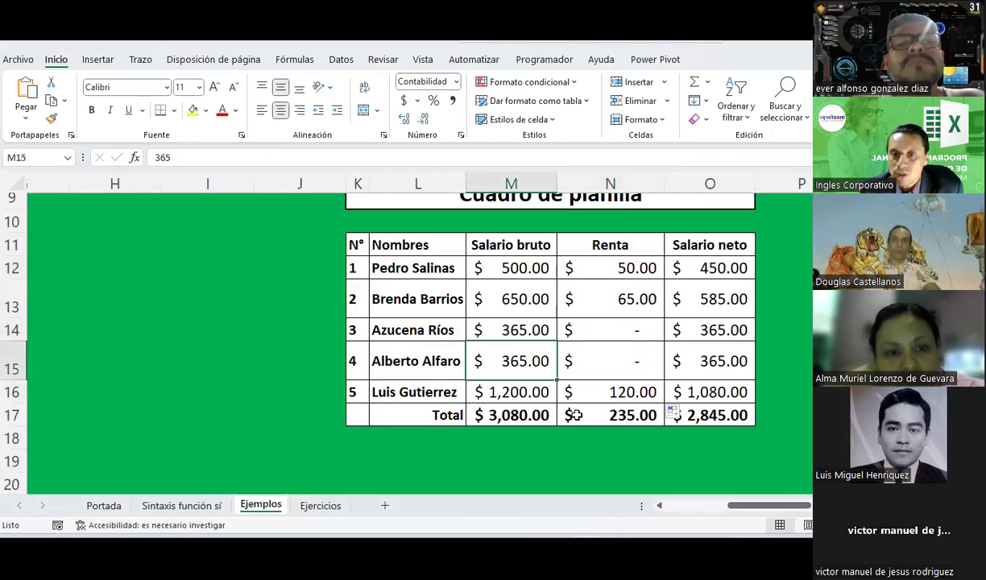
click(626, 394)
click(697, 267)
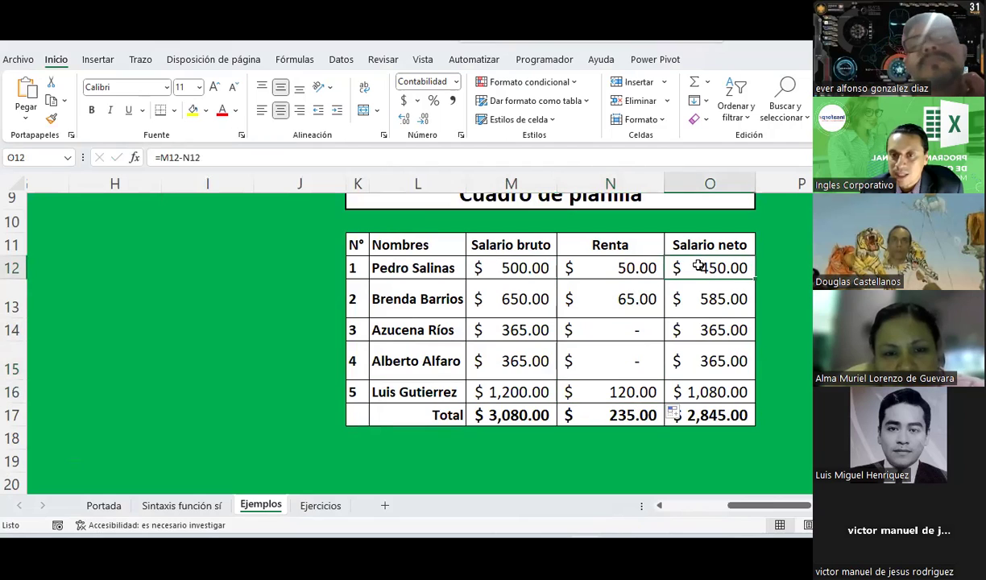
click(507, 267)
click(597, 266)
click(700, 259)
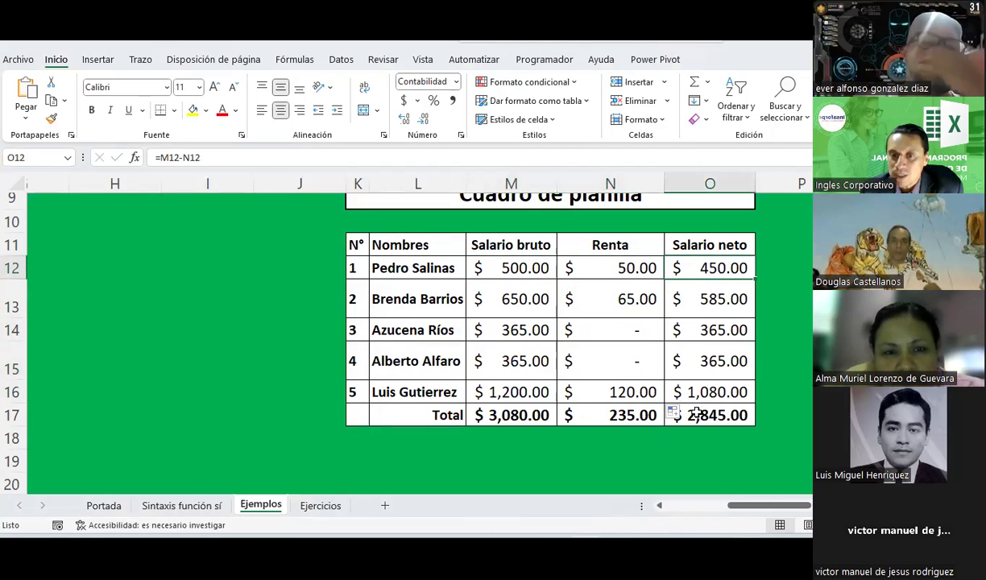
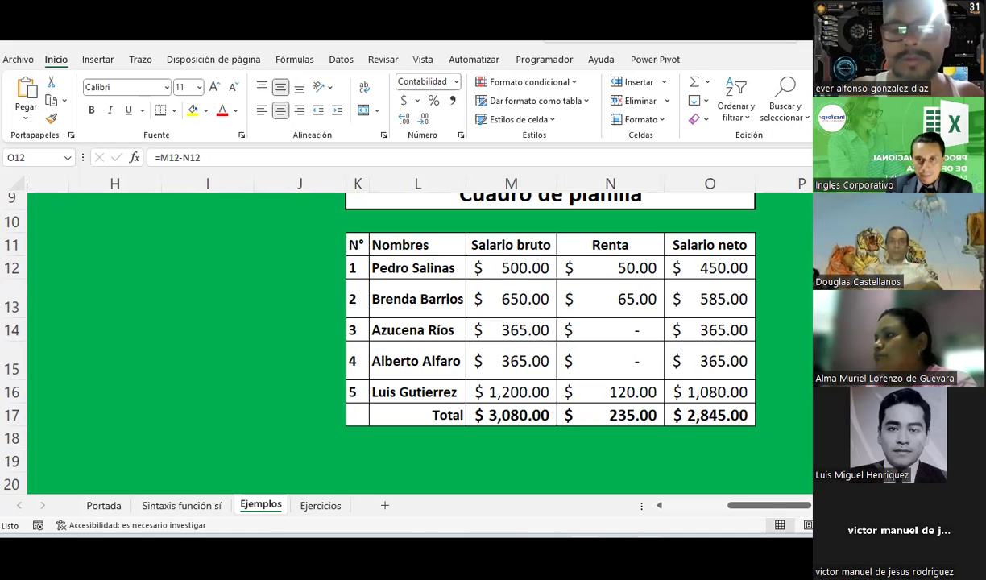
- Check the renta formula in N12 on Ejemplos, then move to the Ejercicios sheet
click(596, 263)
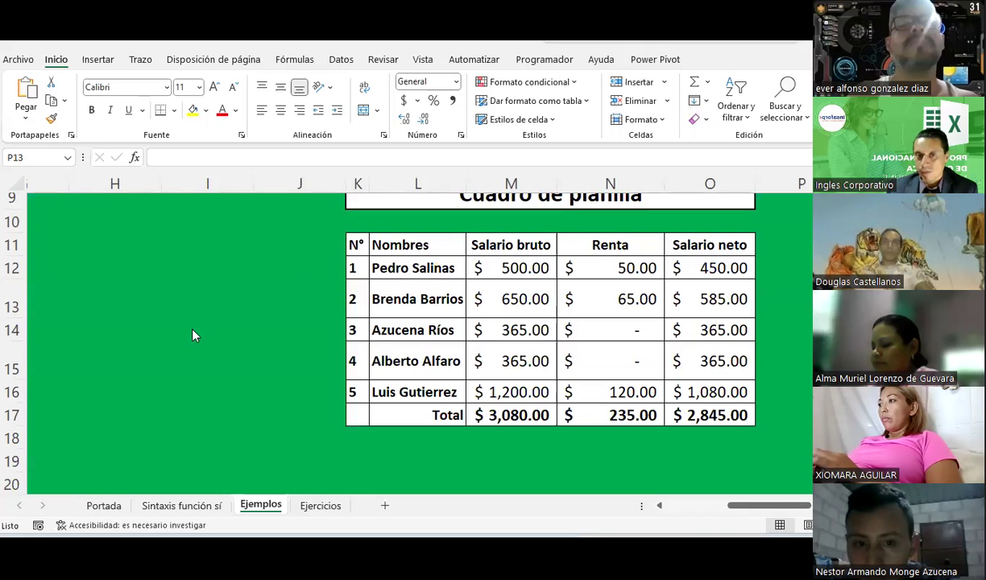
click(322, 505)
click(443, 340)
scroll(442, 340, up, 6)
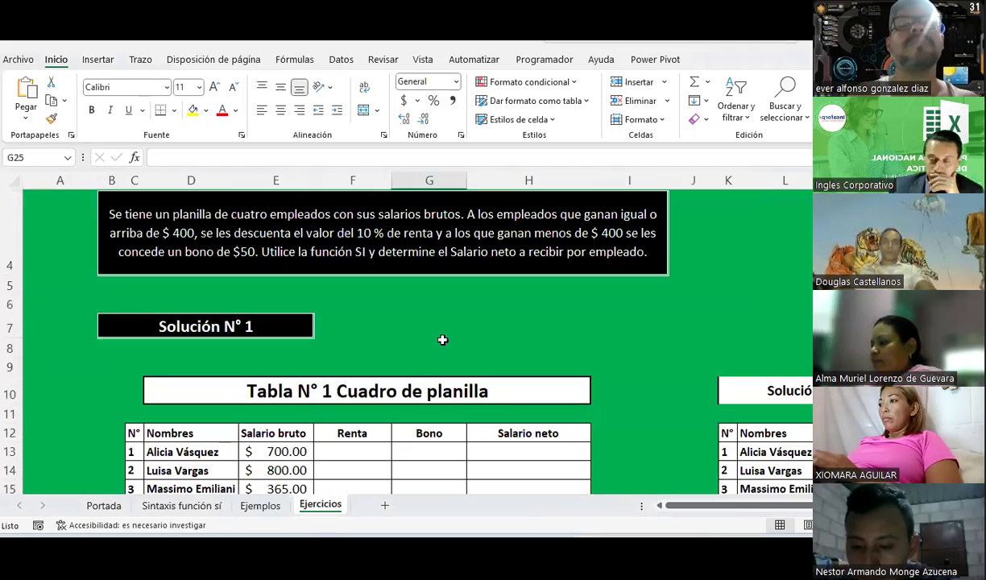
scroll(442, 340, down, 1)
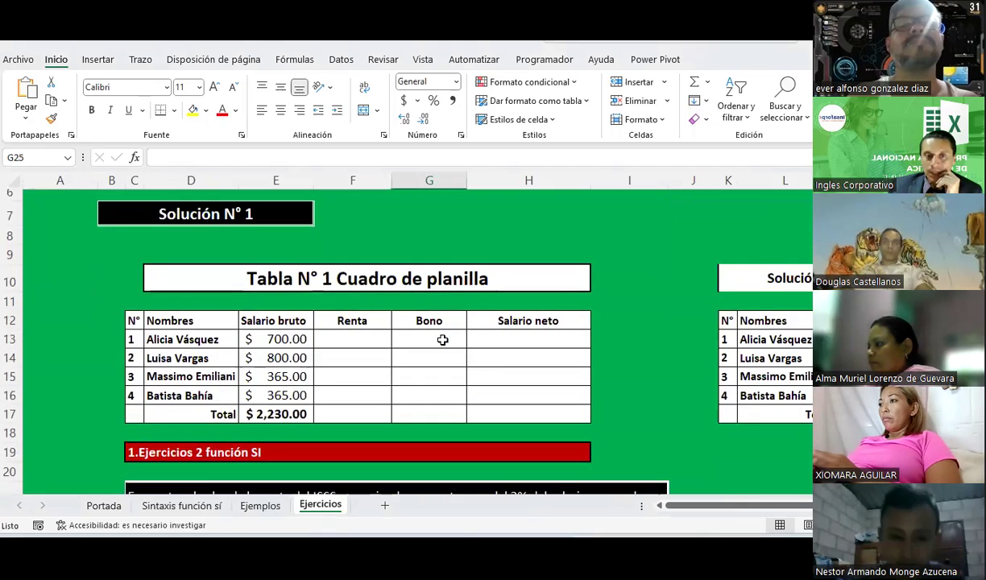
scroll(442, 339, up, 2)
scroll(442, 340, up, 1)
click(440, 283)
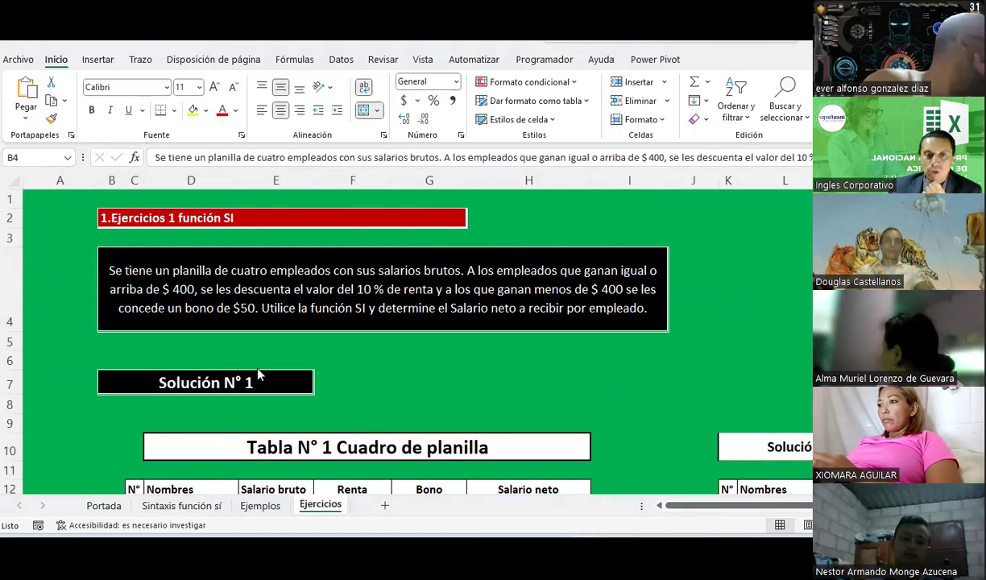
scroll(274, 348, down, 1)
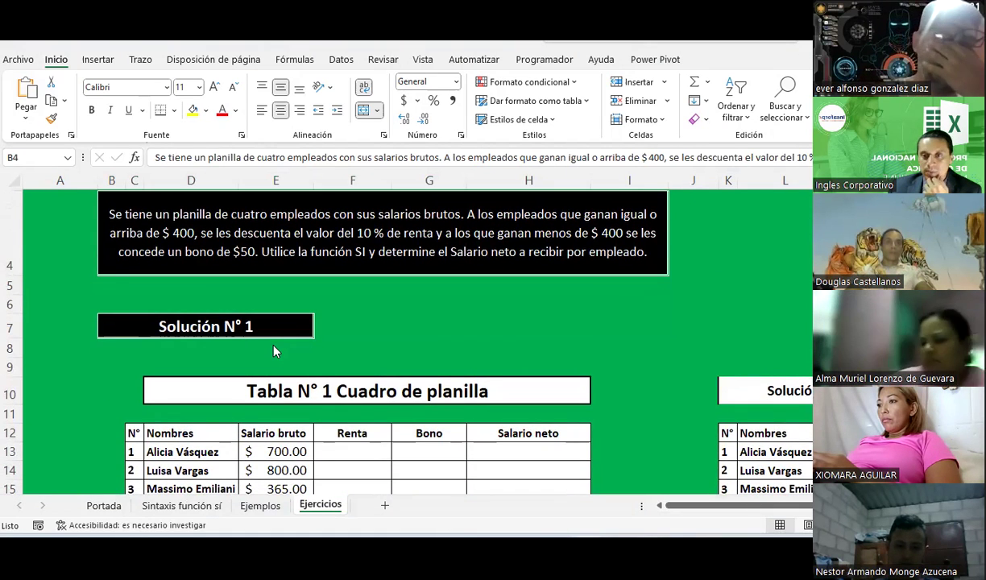
scroll(273, 350, down, 3)
scroll(274, 351, up, 1)
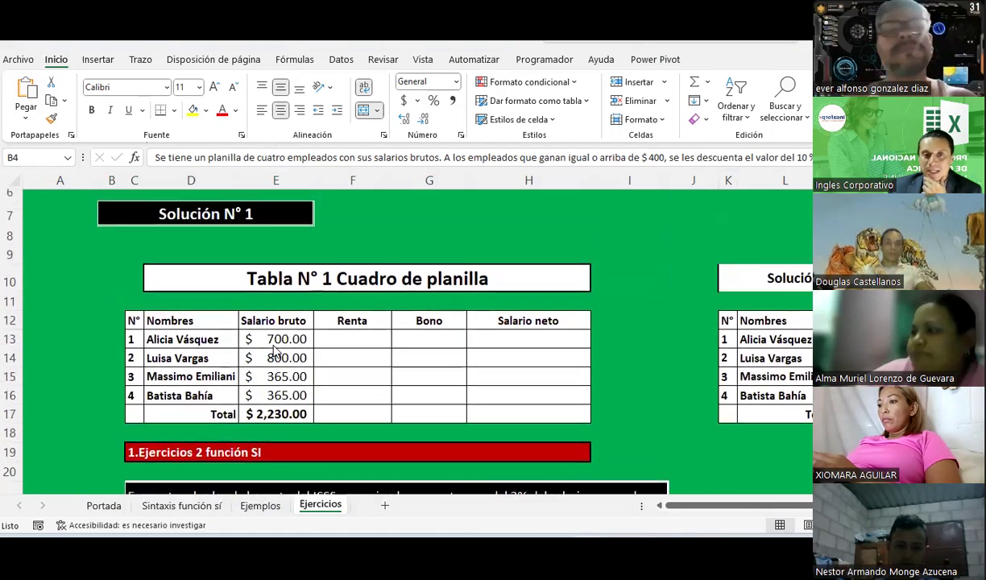
click(521, 338)
scroll(524, 338, up, 1)
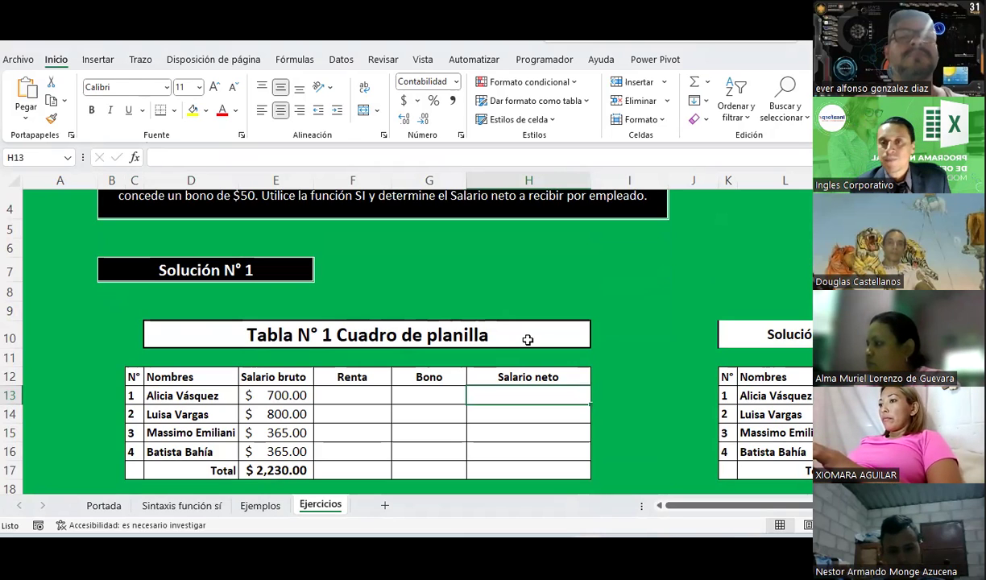
mouse_move(696, 563)
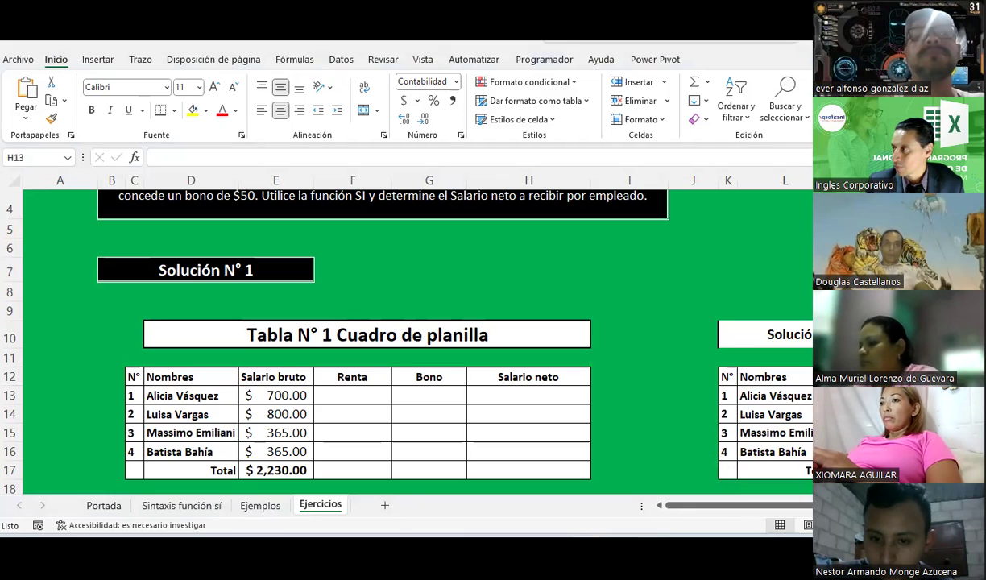
click(512, 395)
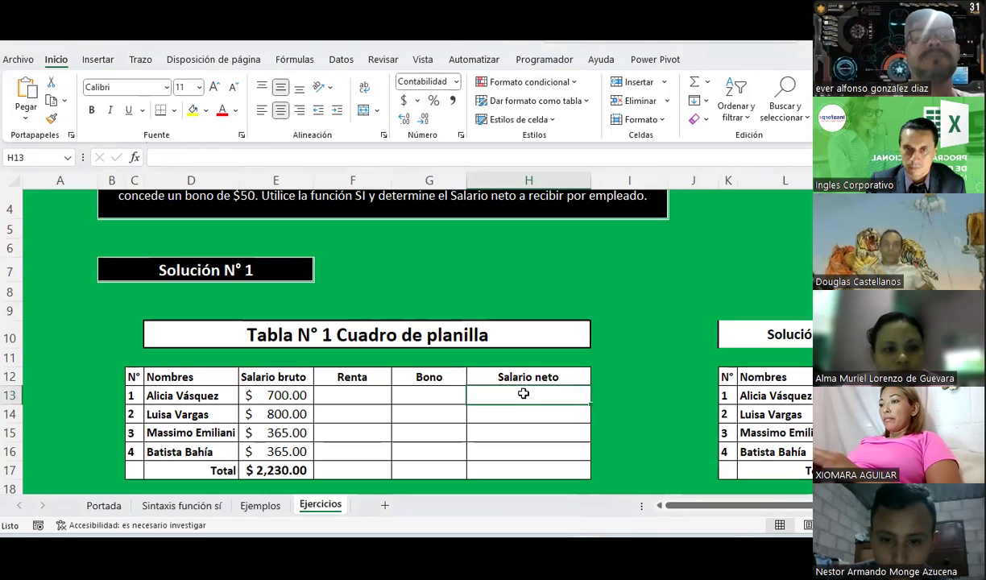
scroll(524, 393, up, 1)
scroll(523, 393, down, 1)
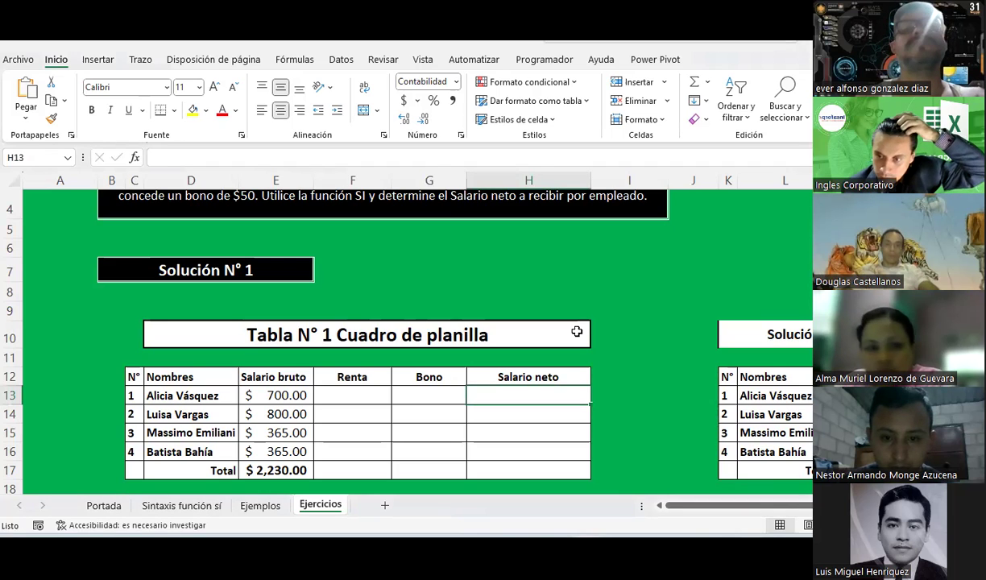
scroll(577, 332, down, 1)
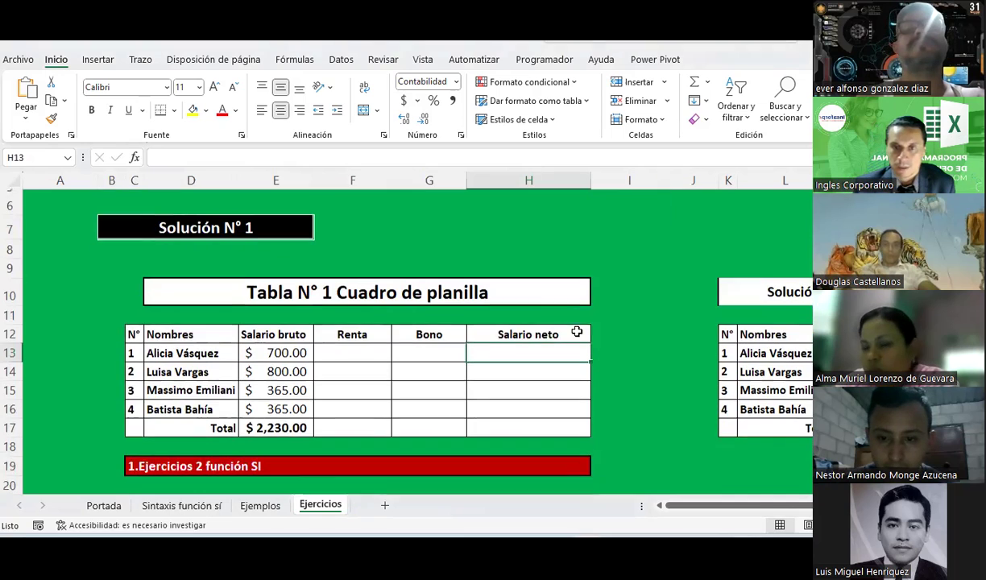
scroll(504, 320, up, 1)
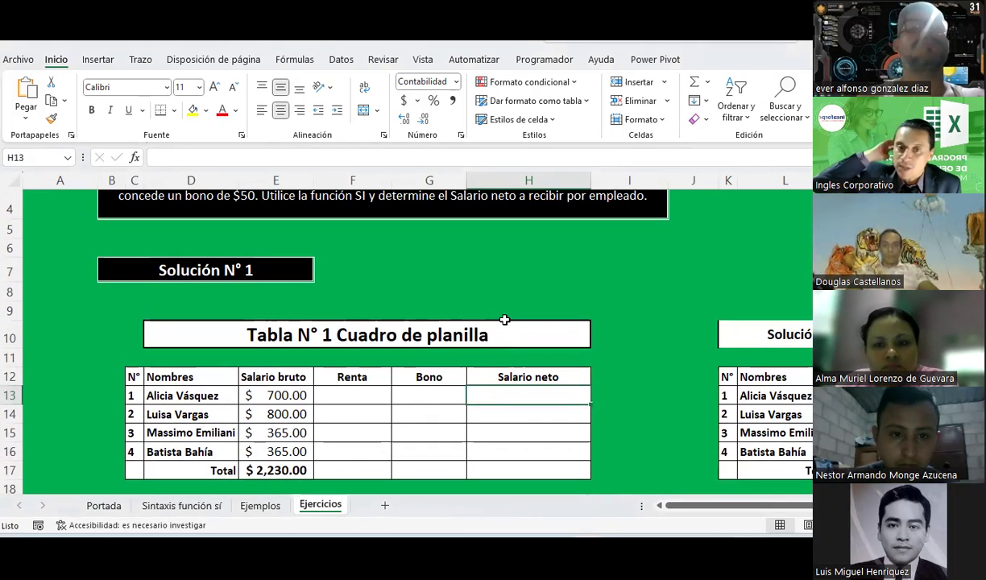
scroll(504, 320, up, 1)
scroll(504, 320, down, 1)
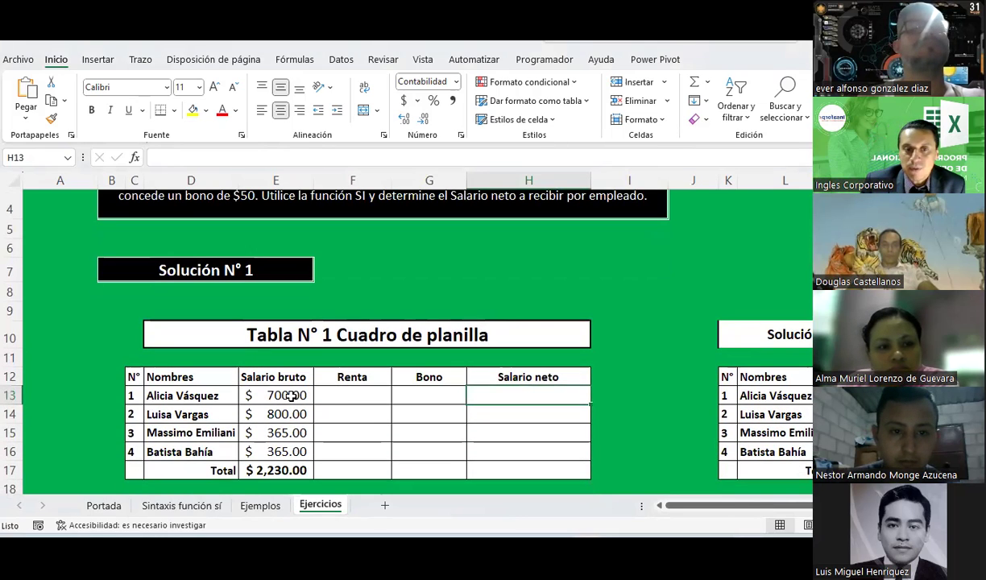
click(336, 398)
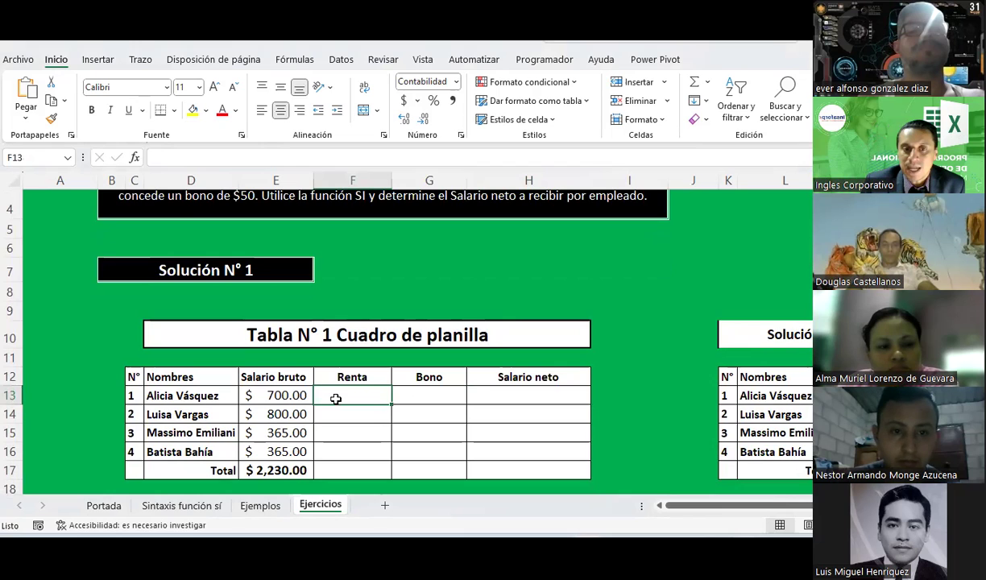
click(98, 59)
- Pick the red pen for annotating the table
click(140, 59)
click(133, 95)
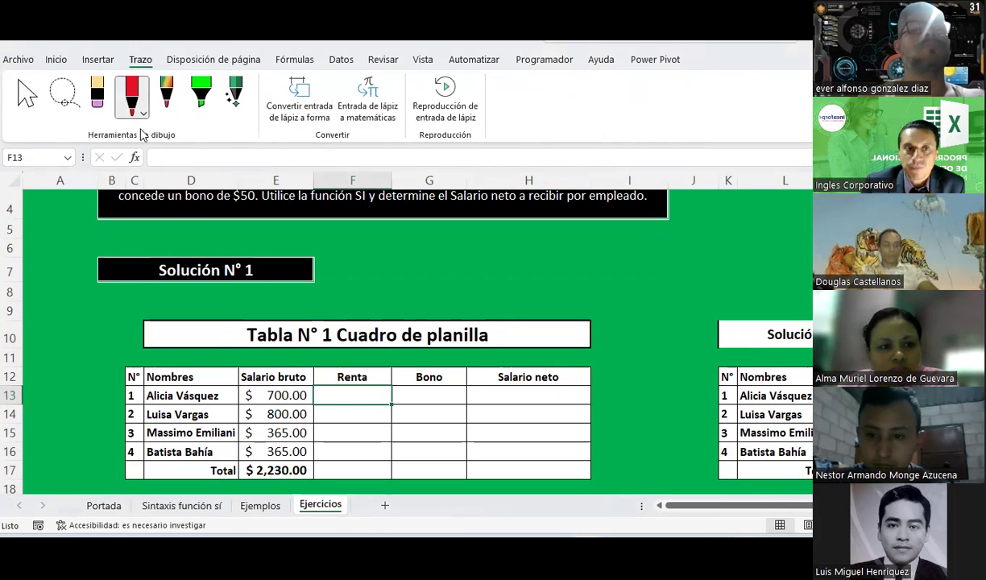
click(143, 114)
click(154, 233)
click(129, 233)
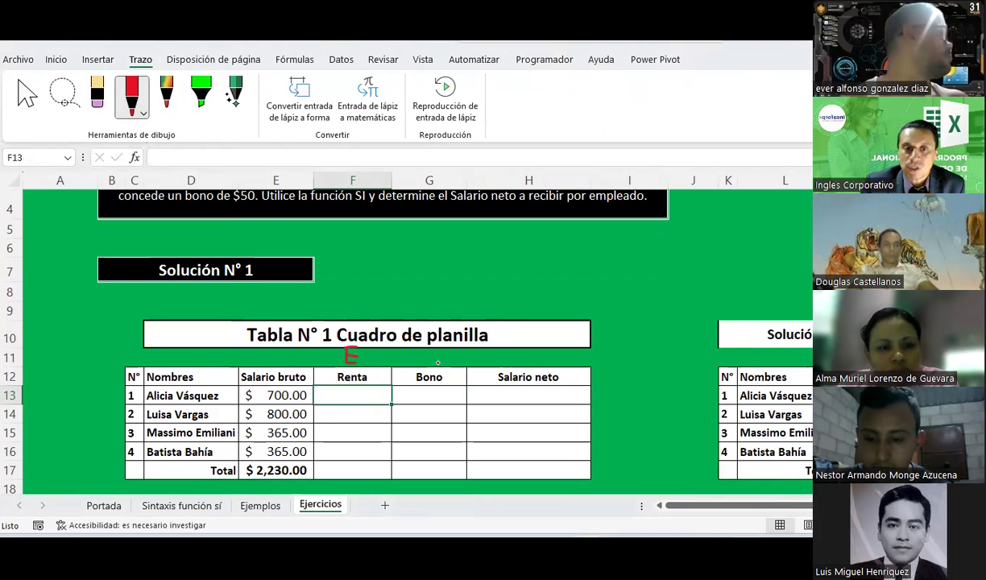
- Handwrite SI, E, I above the columns and SN = SB + B − R
mouse_move(423, 352)
mouse_down()
mouse_move(440, 350)
mouse_move(430, 362)
mouse_move(438, 361)
mouse_up()
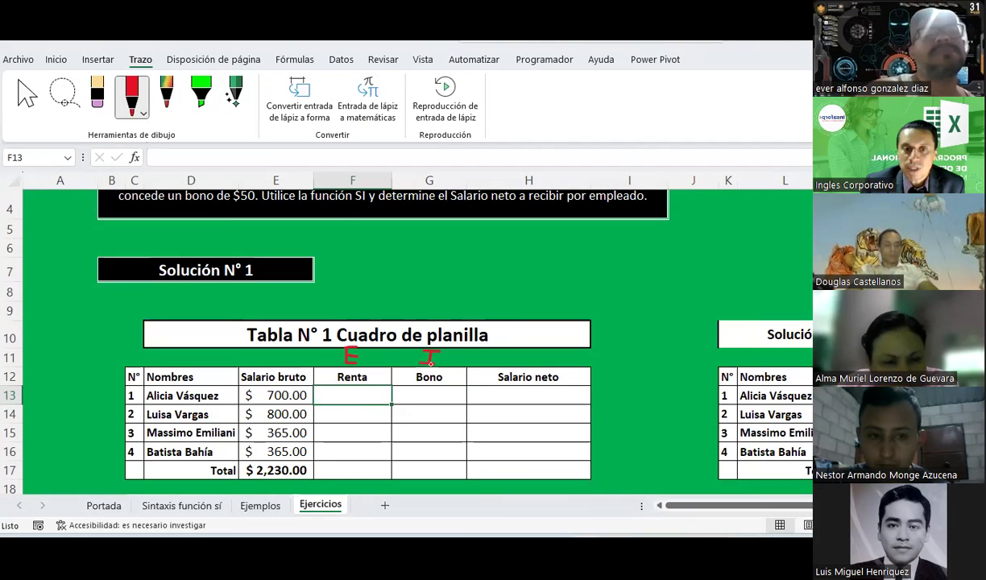
mouse_move(277, 349)
mouse_down()
mouse_move(261, 361)
mouse_move(299, 349)
mouse_up()
drag(291, 349, 299, 365)
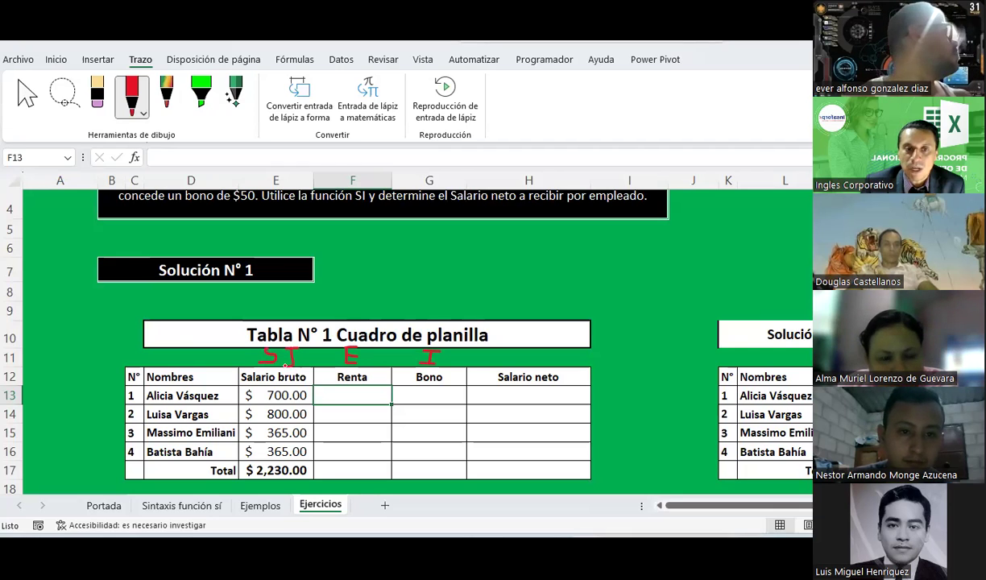
mouse_move(493, 349)
mouse_down()
mouse_move(491, 366)
mouse_move(484, 361)
mouse_up()
click(98, 91)
click(132, 91)
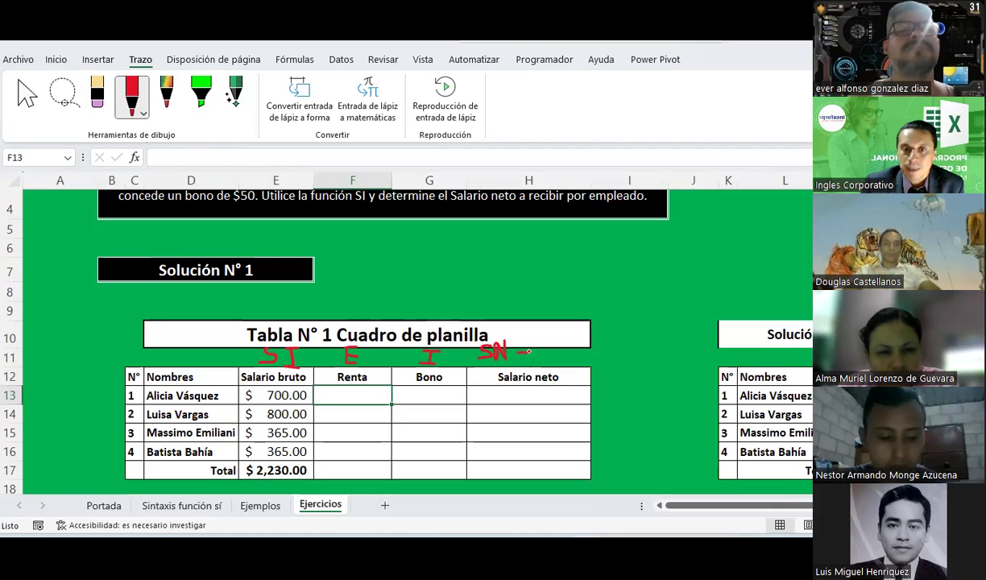
drag(519, 357, 592, 371)
click(591, 351)
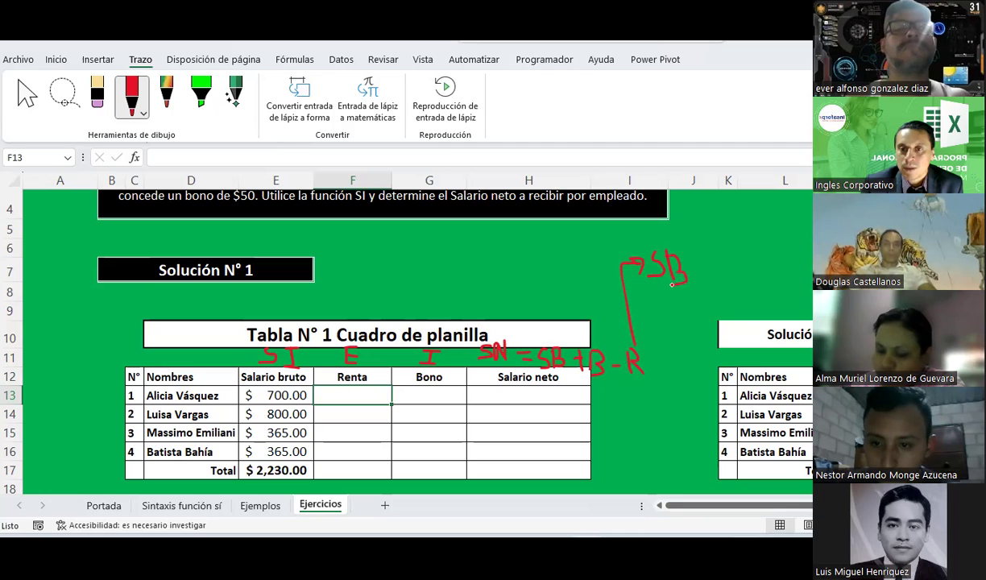
- Add the SB x 10% renta note and the 50$ bono note, with an arrow
mouse_move(711, 257)
mouse_down()
mouse_move(697, 271)
mouse_move(736, 276)
mouse_move(744, 262)
mouse_move(775, 263)
mouse_up()
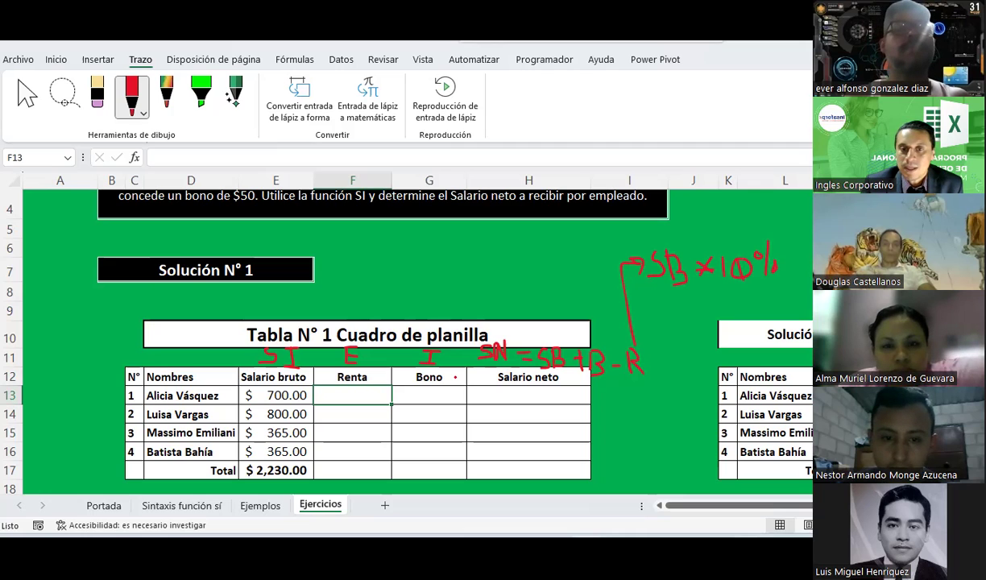
mouse_move(591, 346)
mouse_down()
mouse_move(597, 228)
mouse_move(600, 239)
mouse_move(630, 246)
mouse_up()
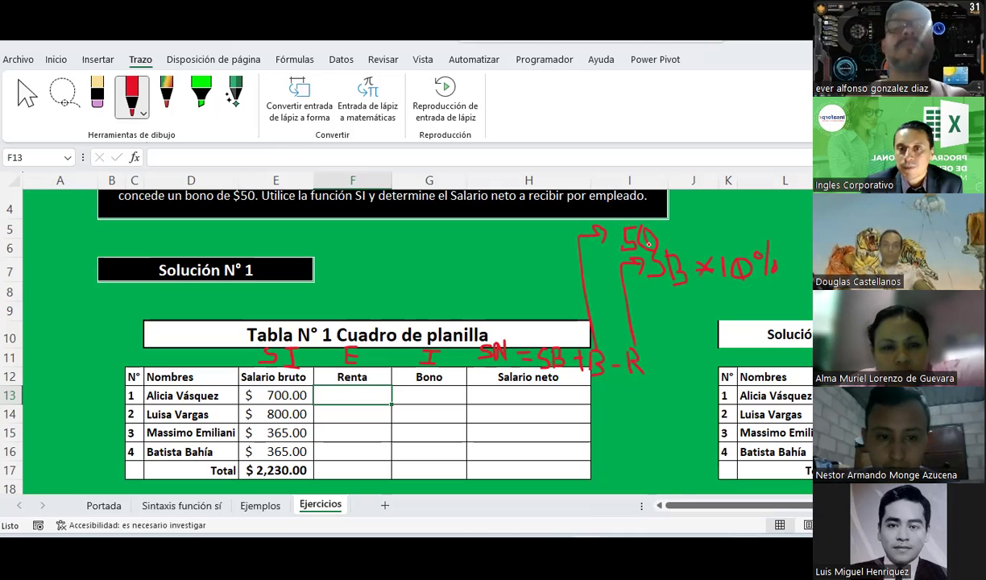
mouse_move(667, 232)
mouse_down()
mouse_move(658, 252)
mouse_move(707, 236)
mouse_up()
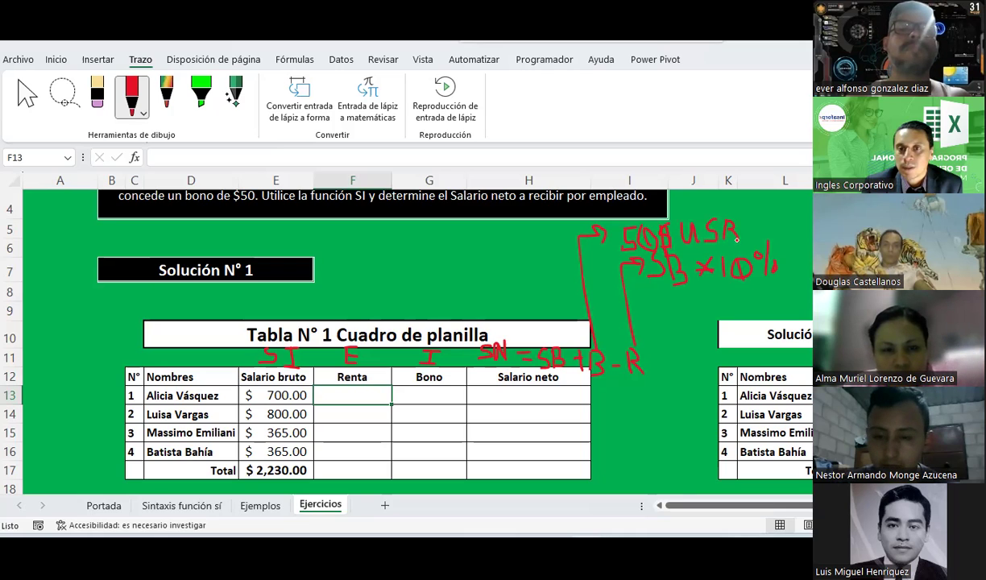
key(Escape)
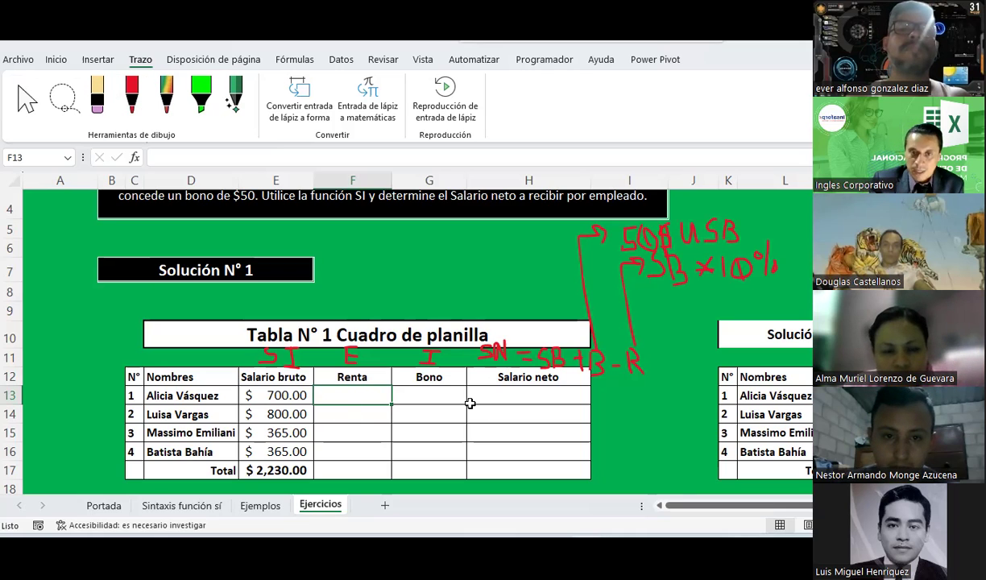
- Enter =E13-F13+G13 in H13, giving a $700.00 net salary
click(470, 394)
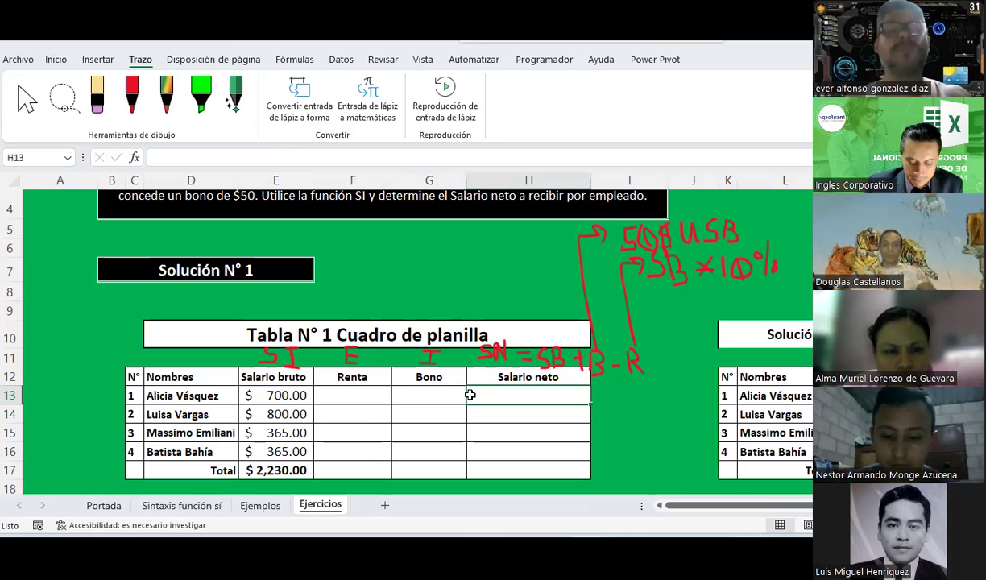
text(=)
key(Left)
key(Left)
key(Left)
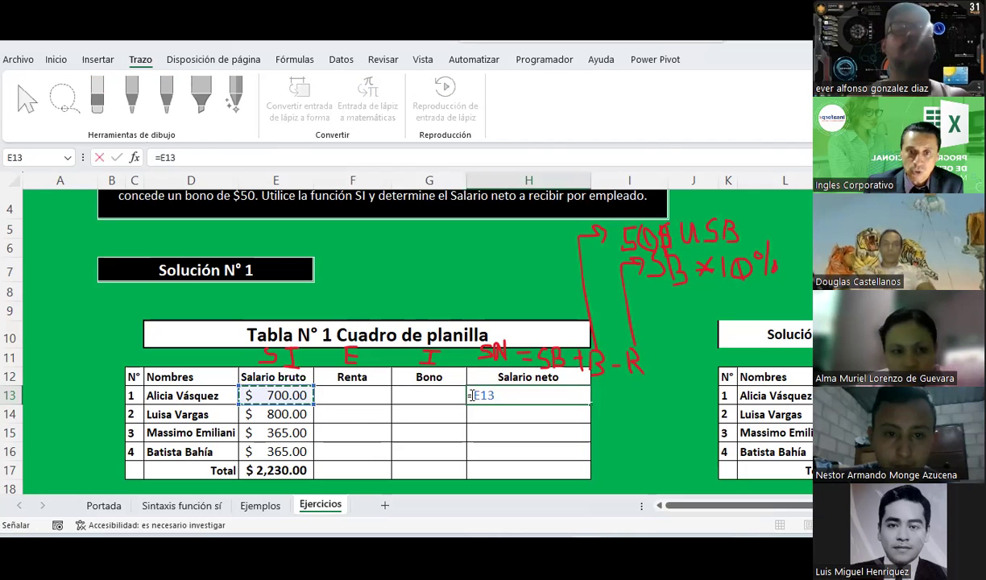
text(-)
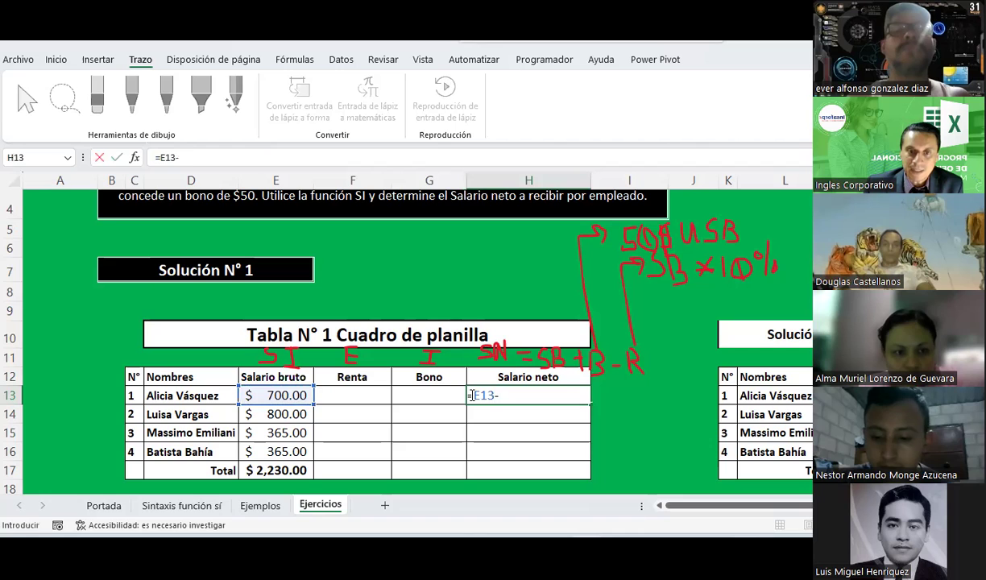
key(Left)
key(Left)
text(+)
key(Left)
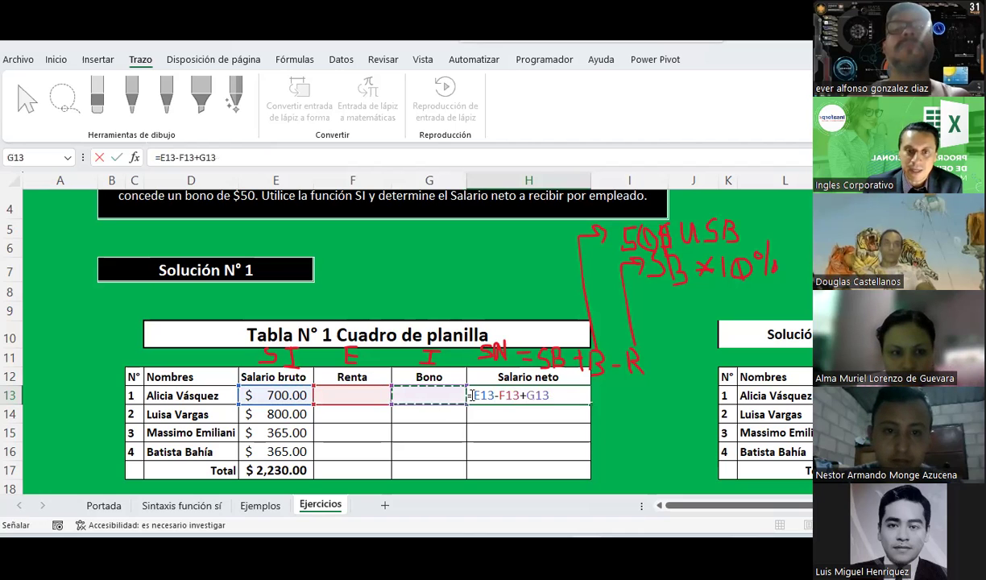
key(Return)
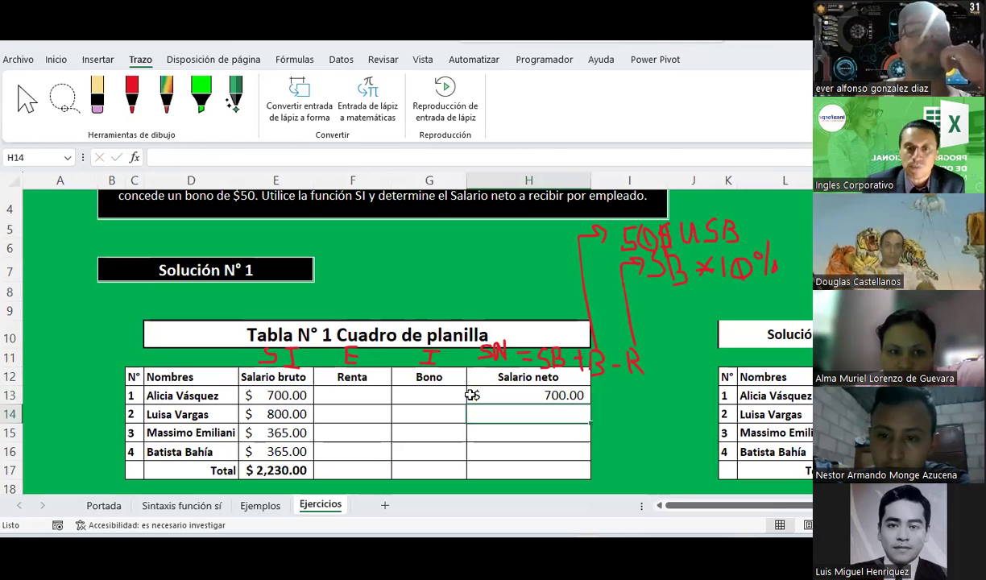
scroll(435, 358, down, 2)
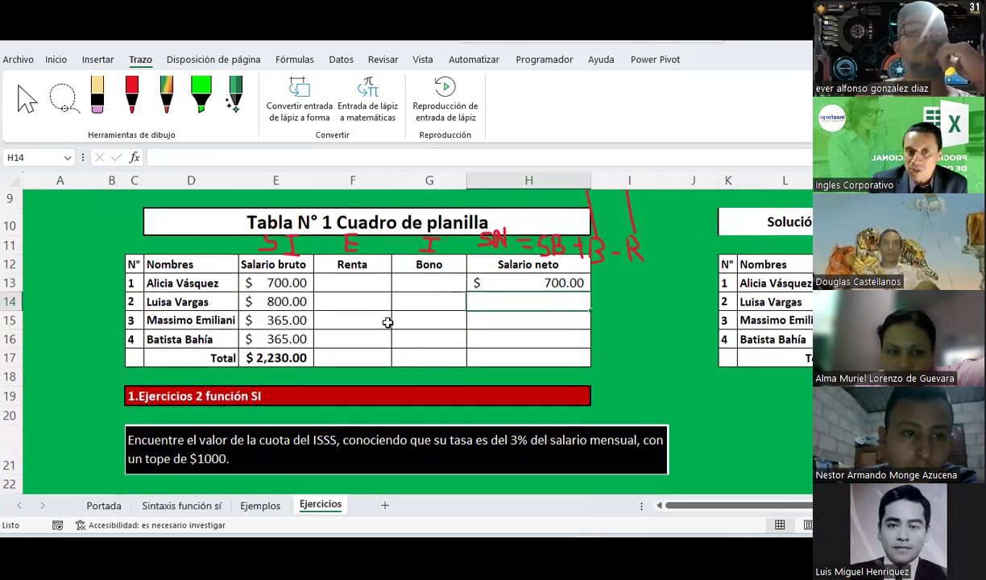
scroll(387, 322, down, 1)
drag(359, 227, 386, 314)
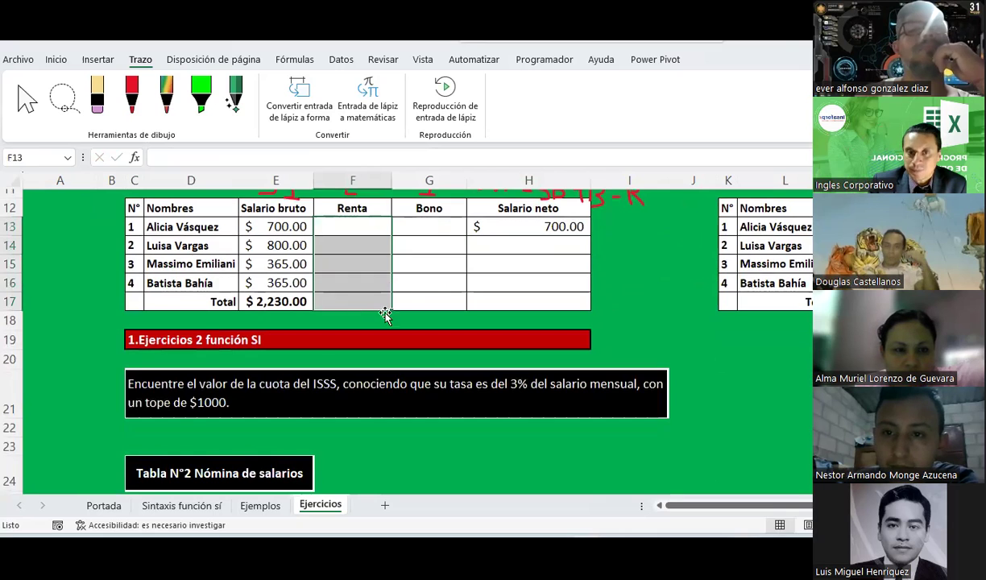
drag(452, 229, 448, 299)
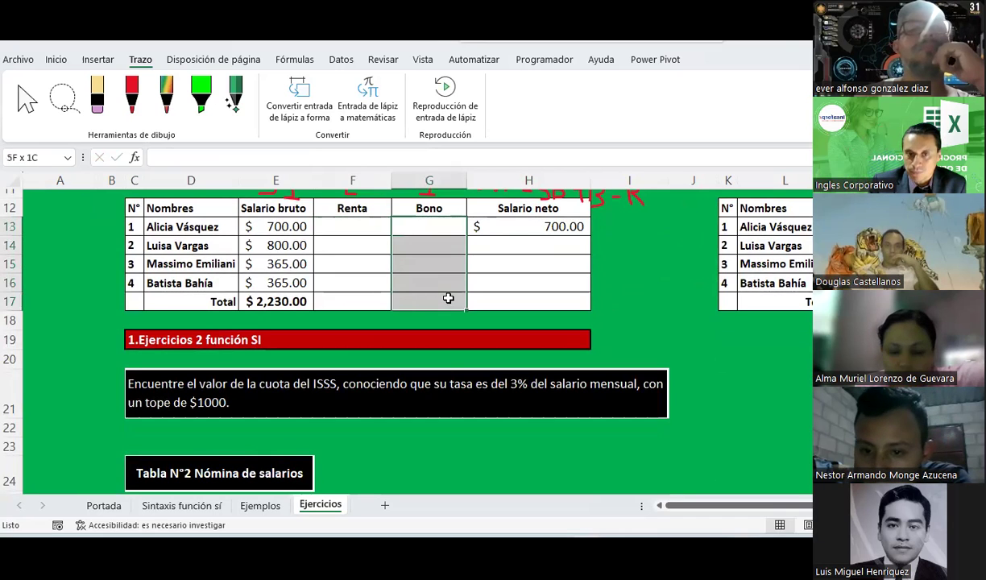
scroll(448, 300, up, 1)
scroll(448, 300, up, 1)
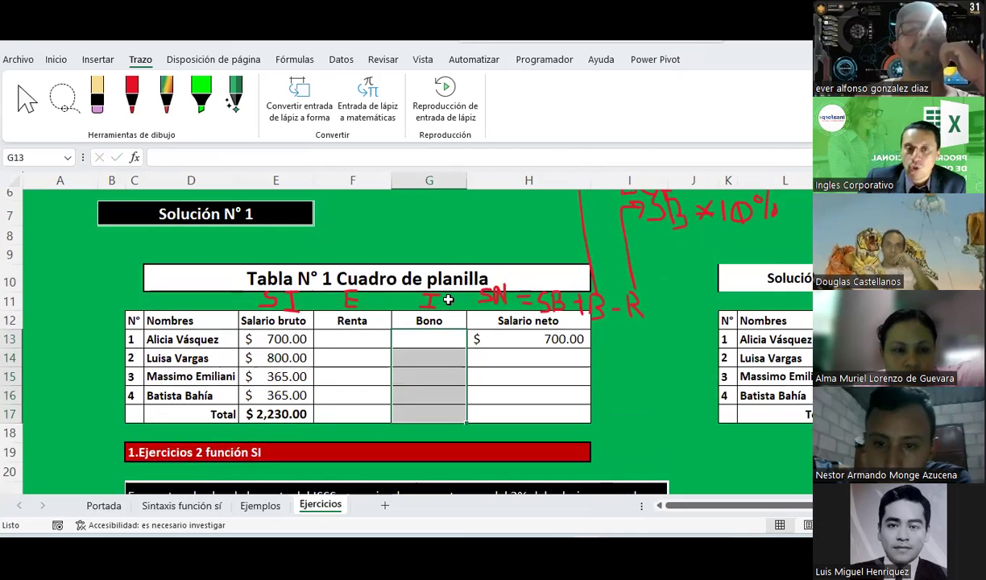
click(365, 340)
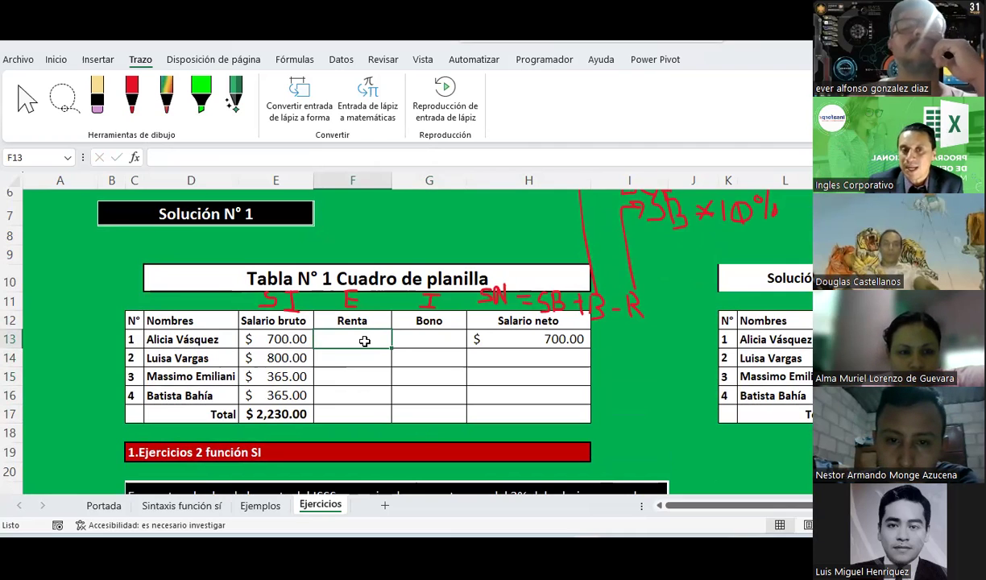
- Enter =SI(E13>=400;(E13*10%);0) in F13 and reselect it to check the formula
text(=)
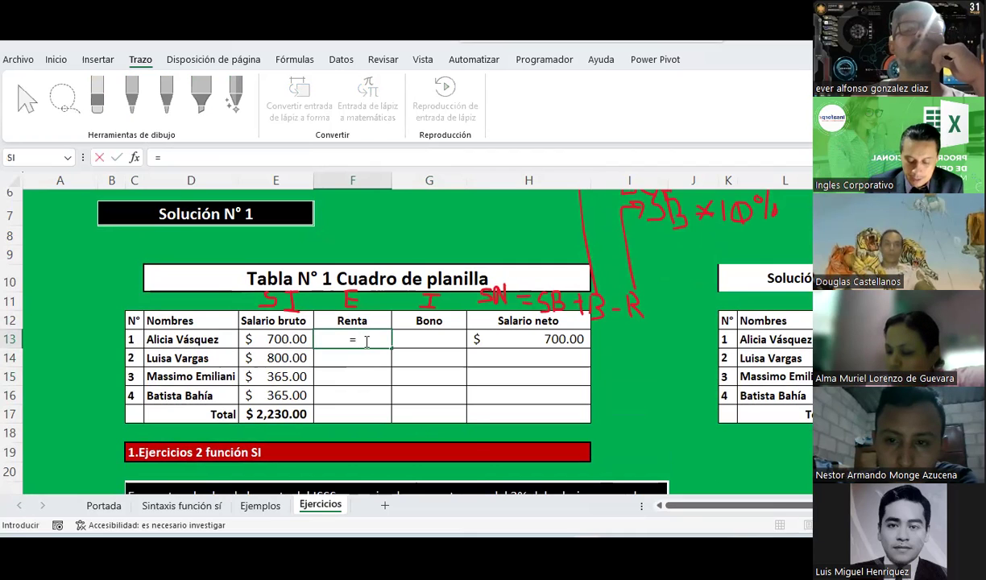
text(si)
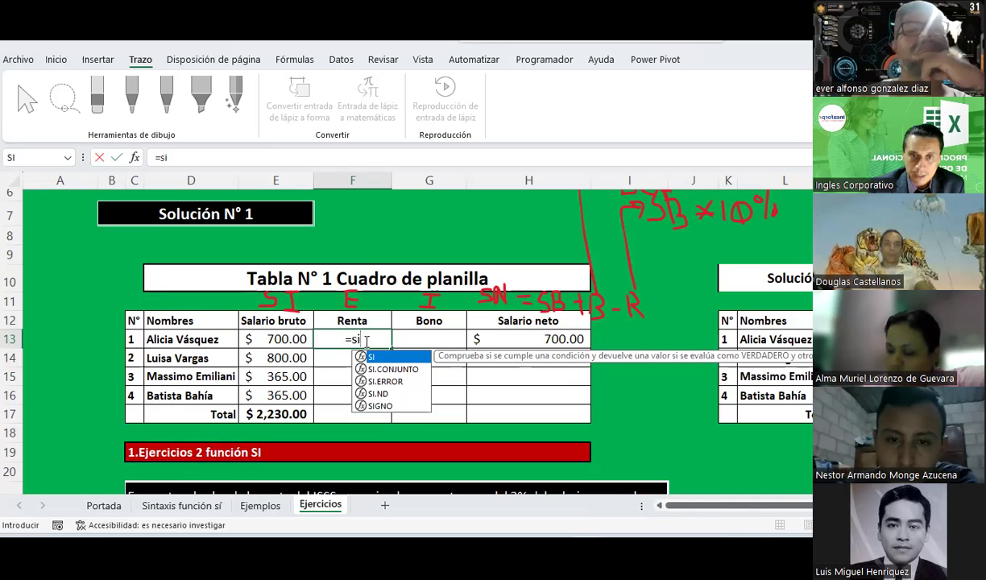
text(()
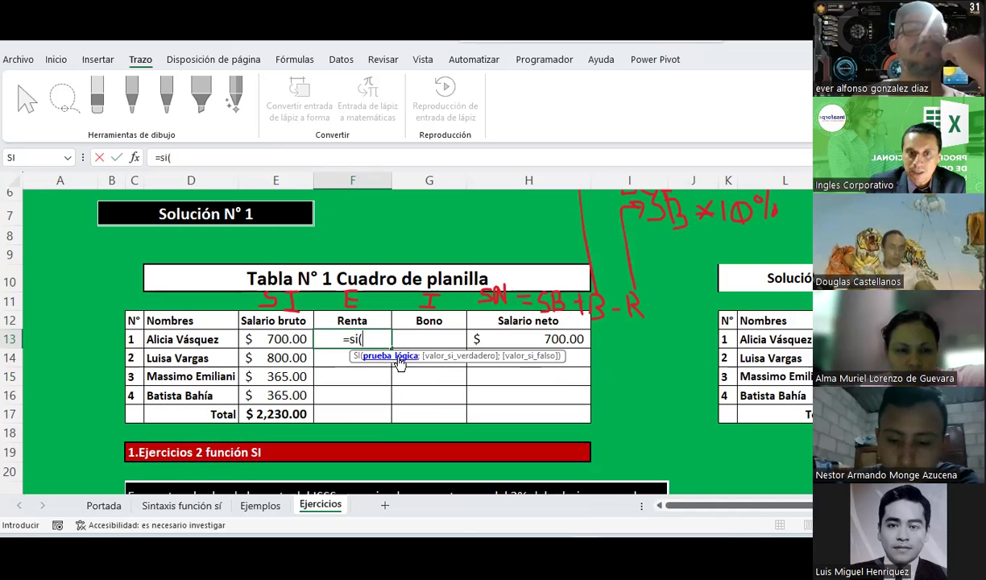
click(287, 339)
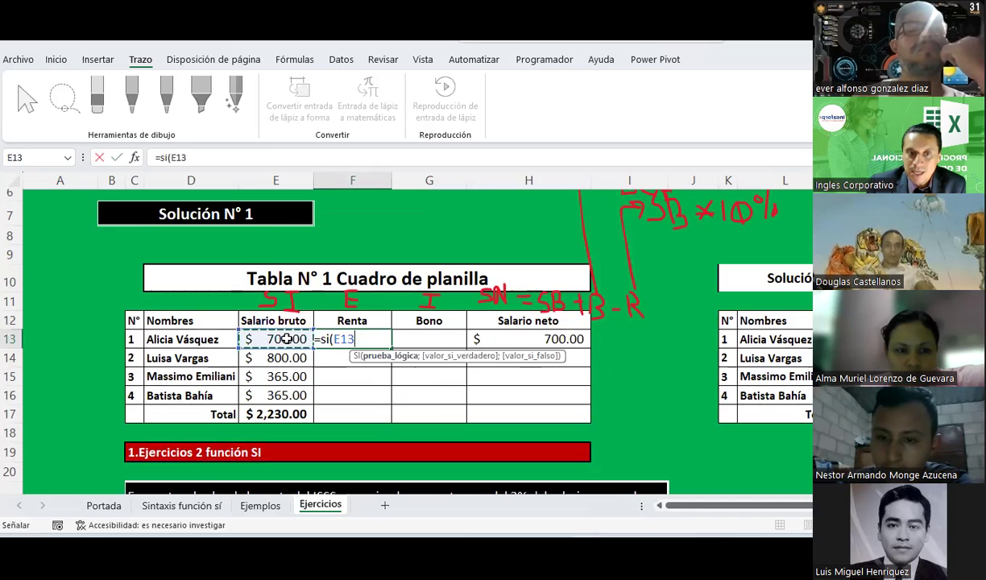
text(>=5)
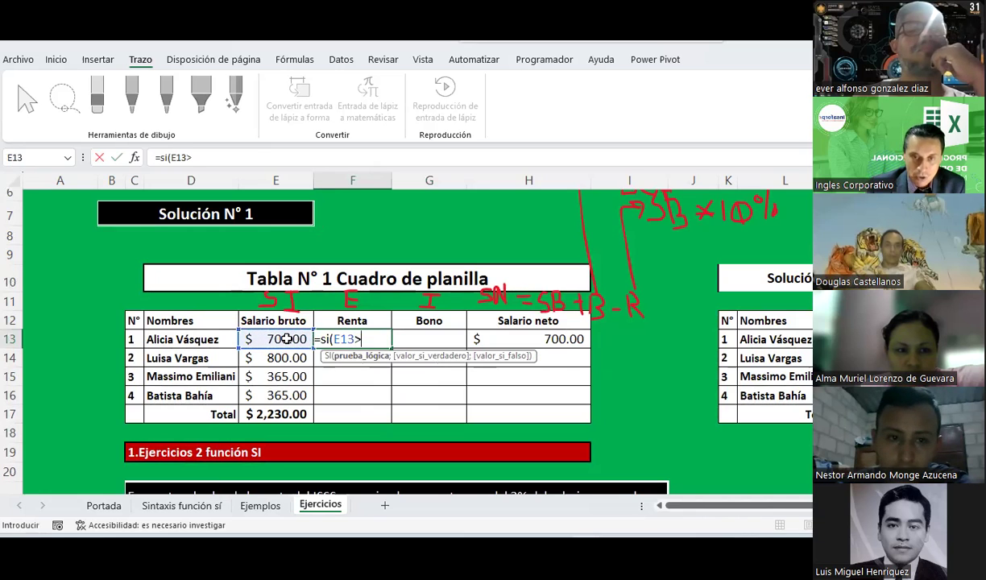
key(BackSpace)
text(00)
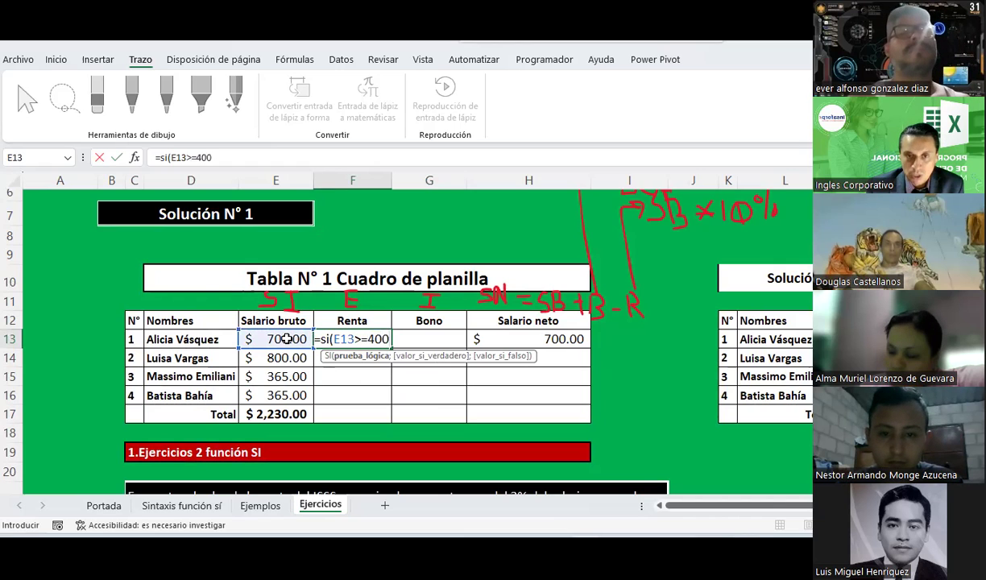
text(;)
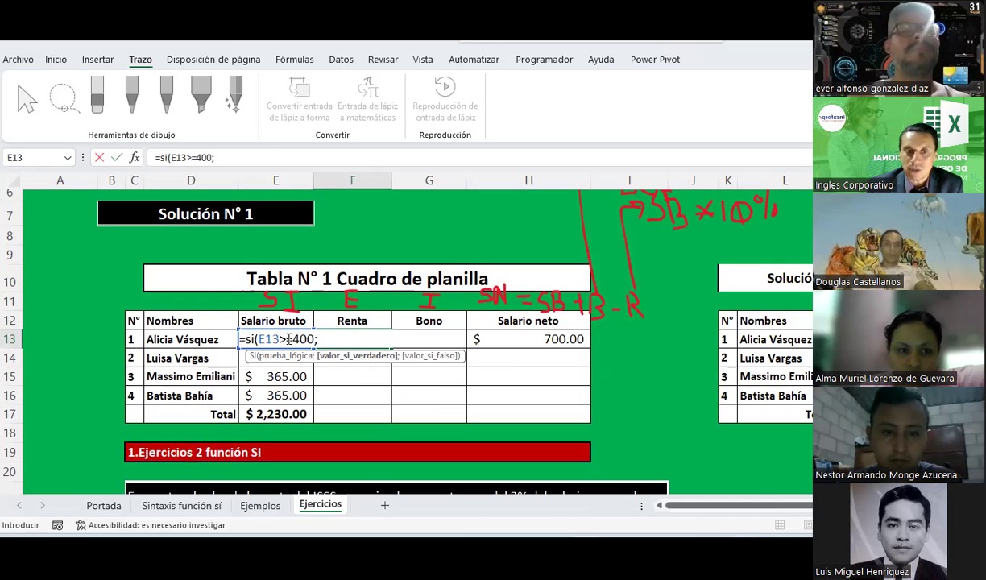
text((e13*)
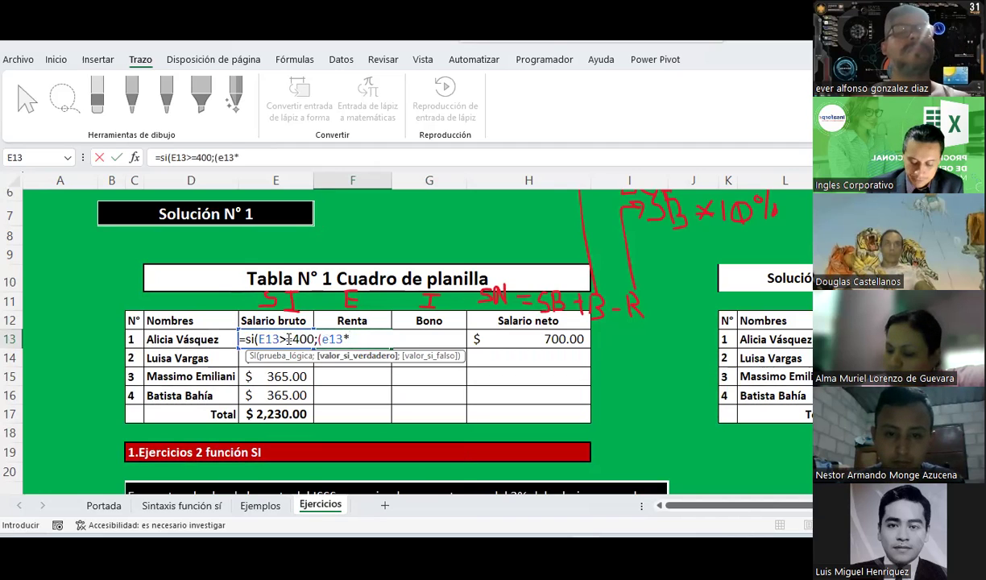
text(10%)
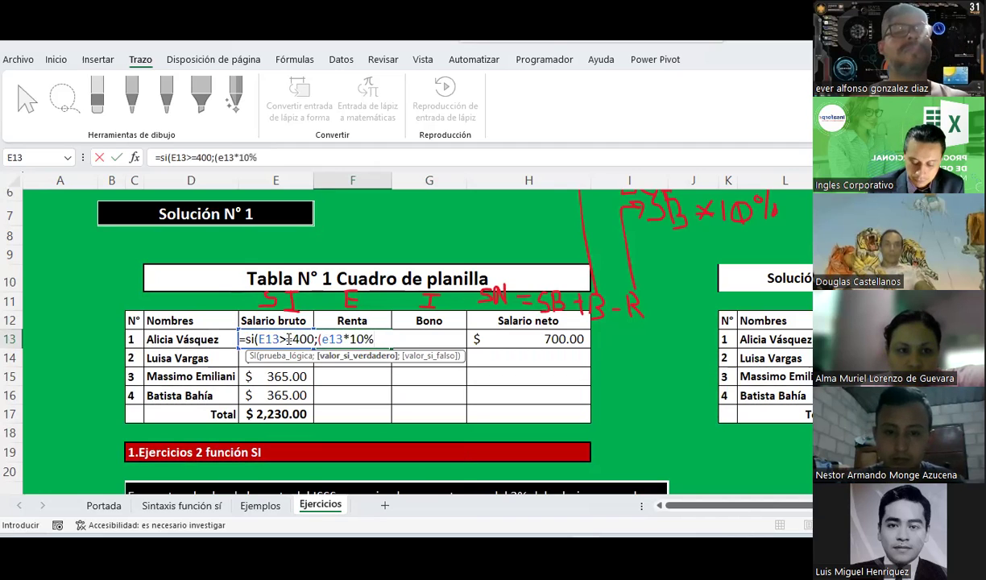
text();)
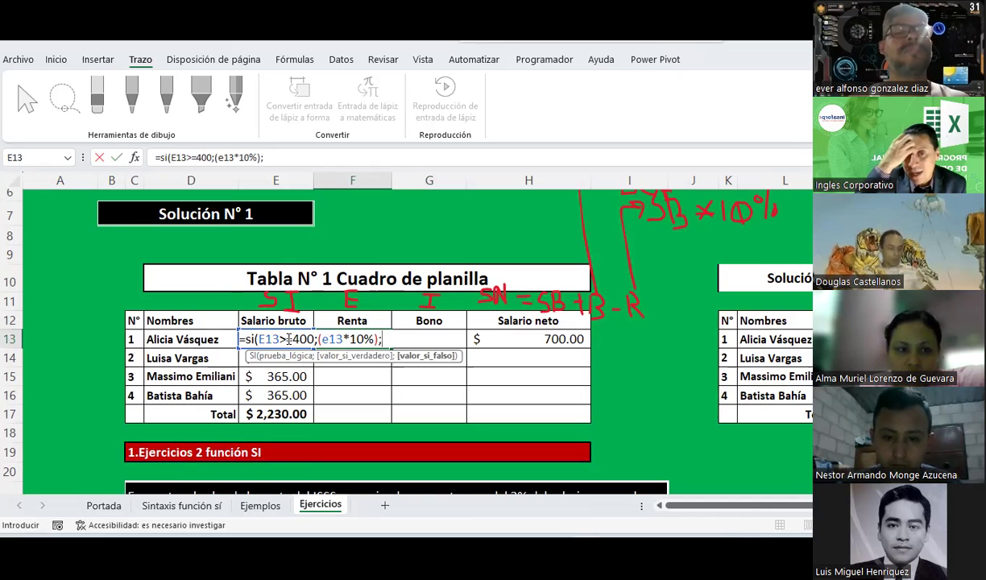
text(0))
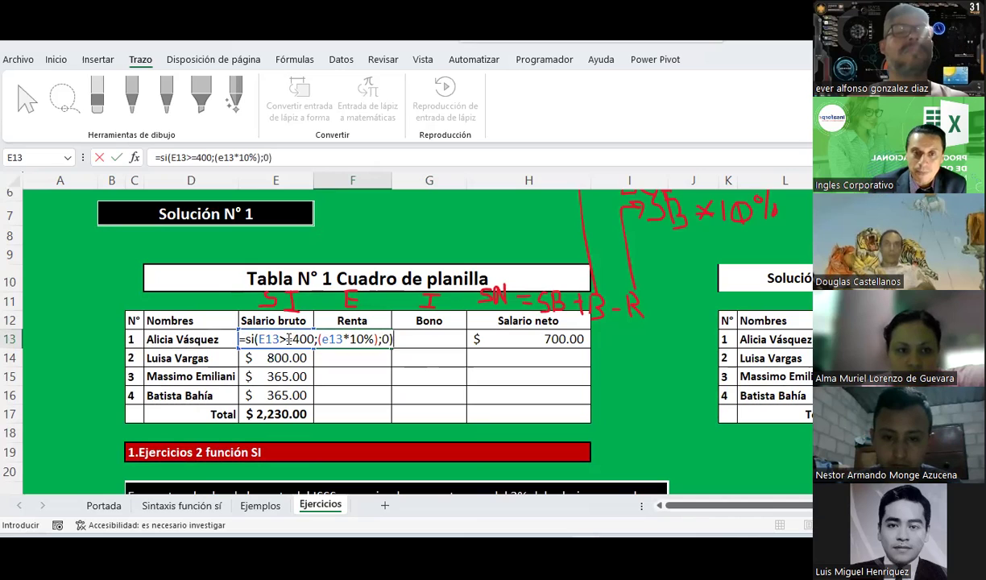
key(Return)
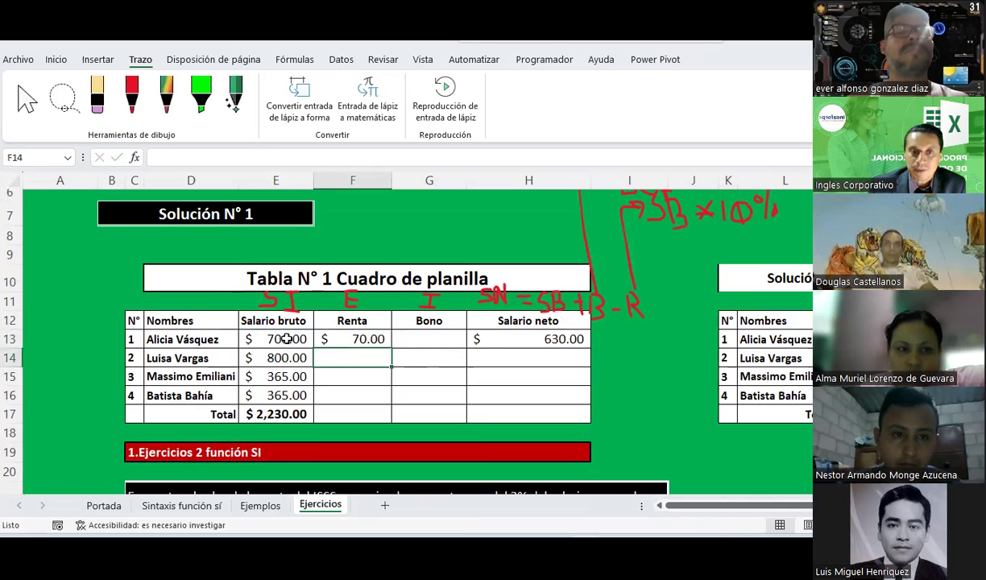
click(342, 339)
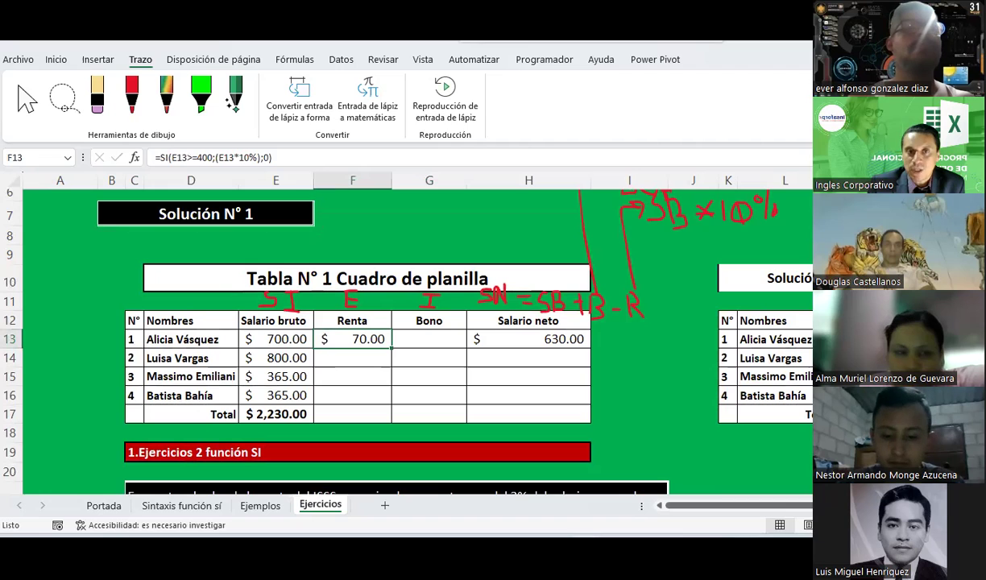
- Try Evaluar fórmula on F13, then ink a red E above the Renta header
click(292, 59)
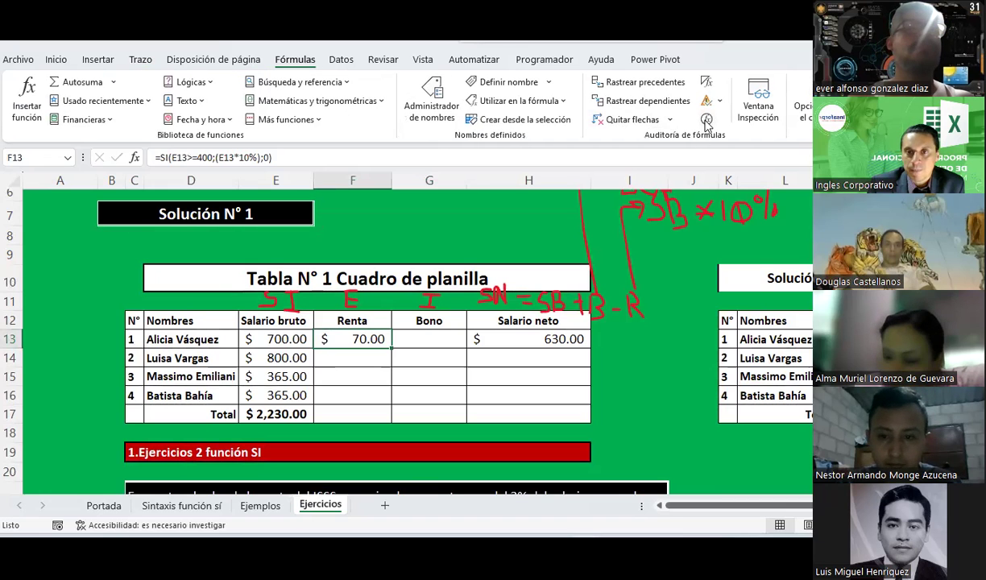
click(707, 119)
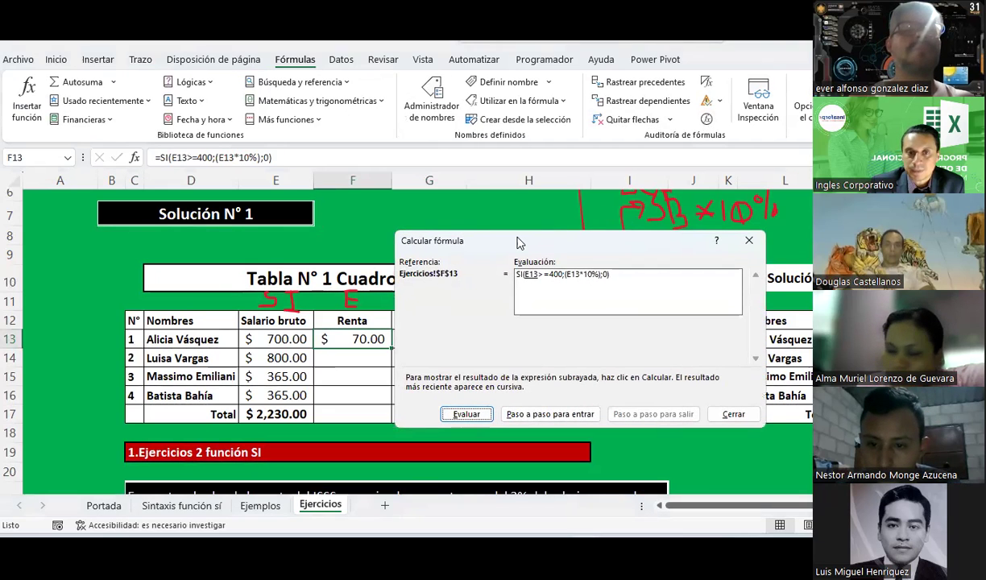
drag(518, 242, 358, 107)
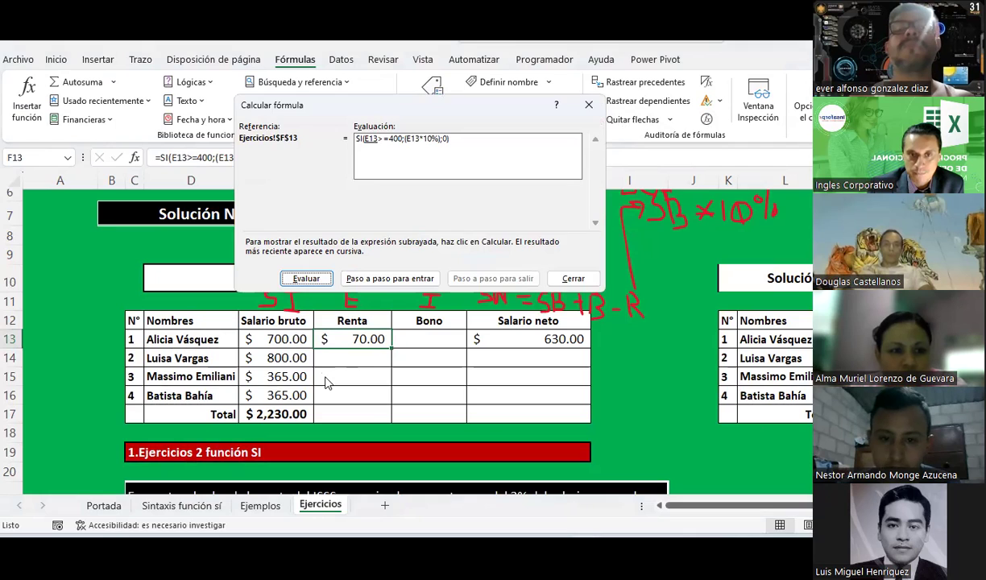
key(Escape)
scroll(311, 346, up, 2)
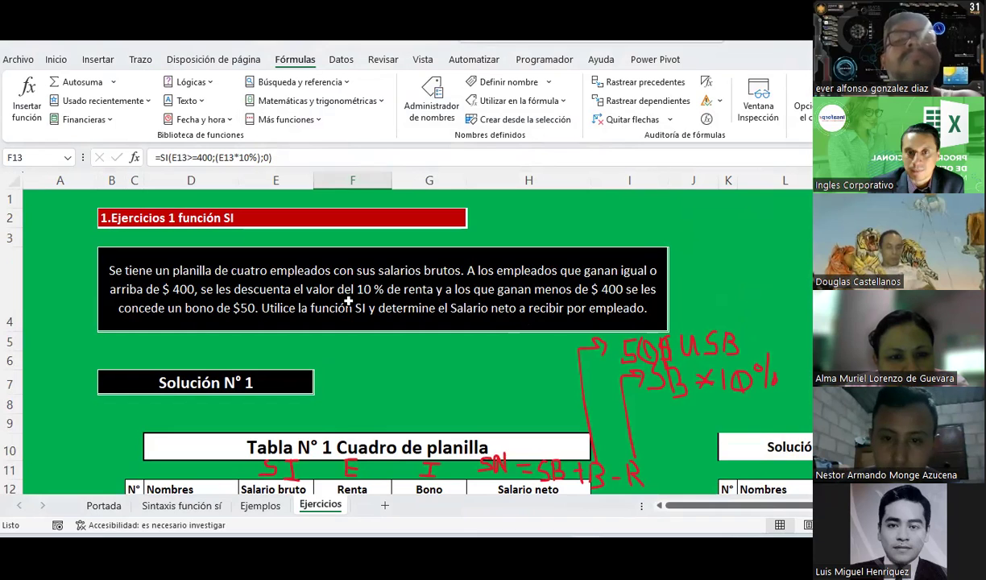
scroll(348, 300, down, 2)
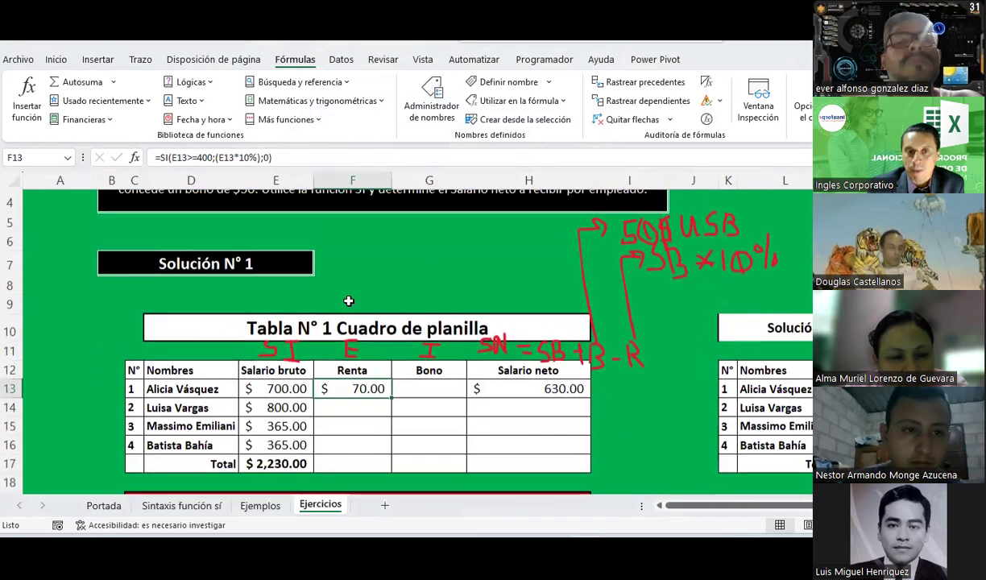
drag(347, 300, 356, 308)
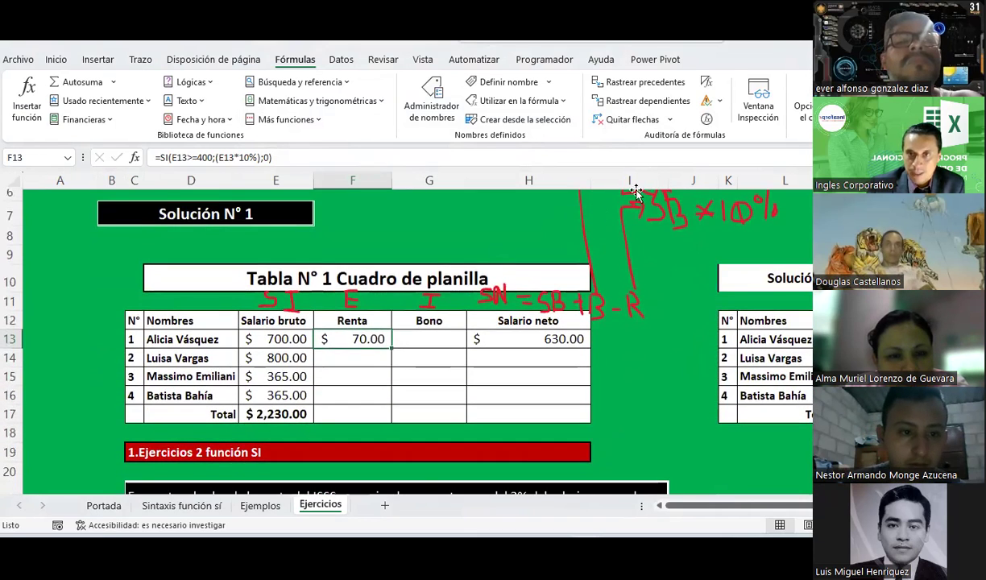
- Step F13's evaluation through 700>=400 and 700*0.1 to the final 70.00
click(708, 119)
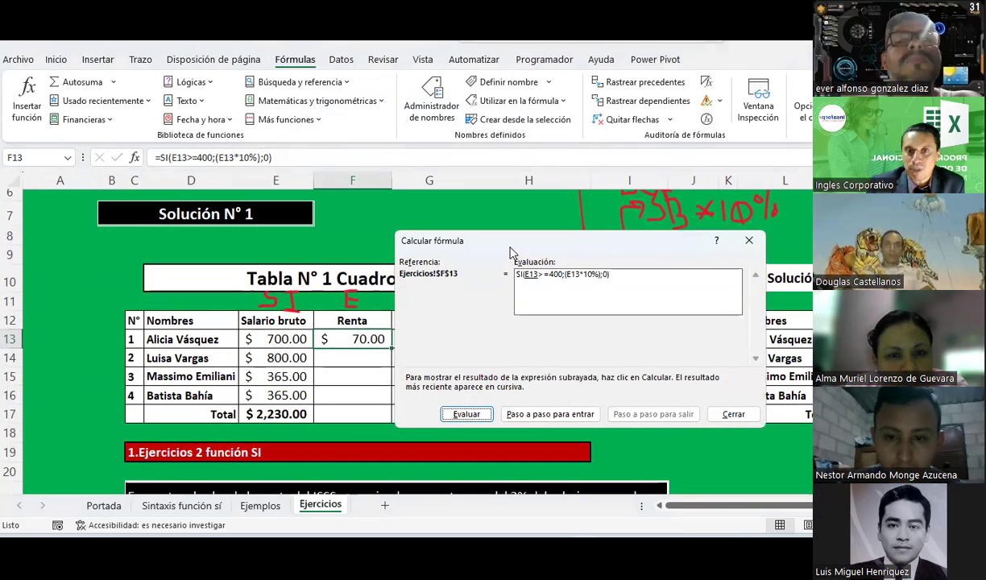
drag(508, 242, 381, 85)
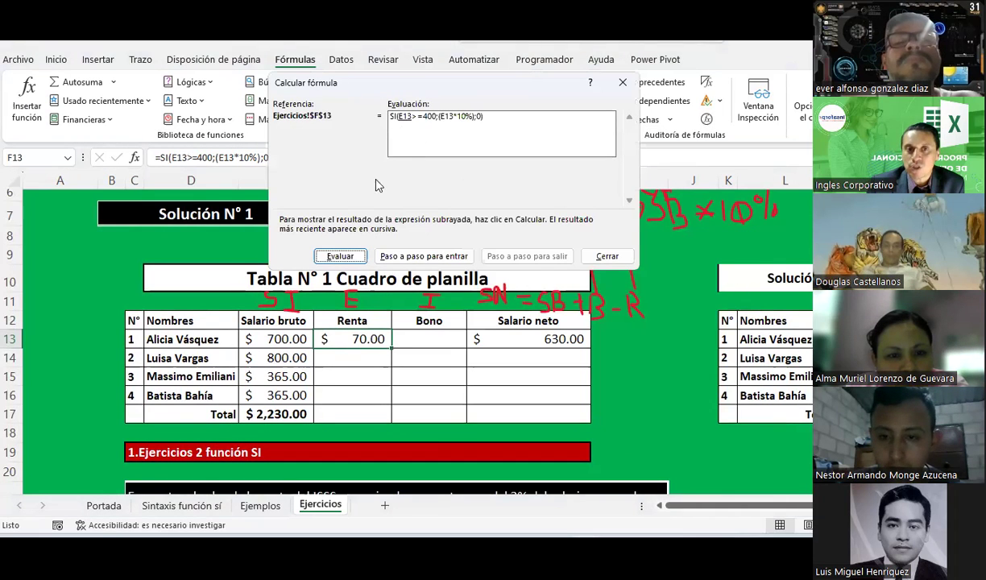
click(332, 256)
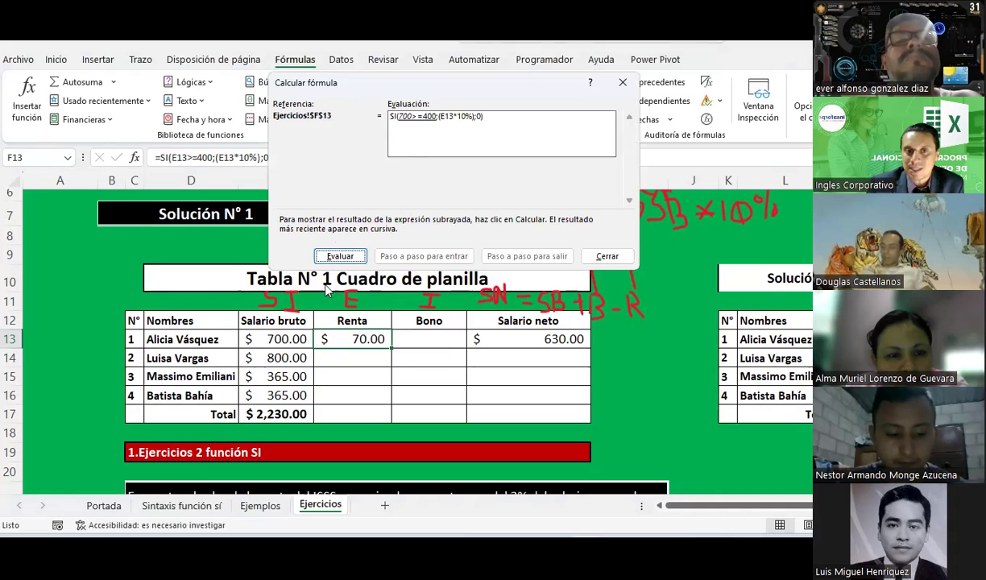
click(342, 258)
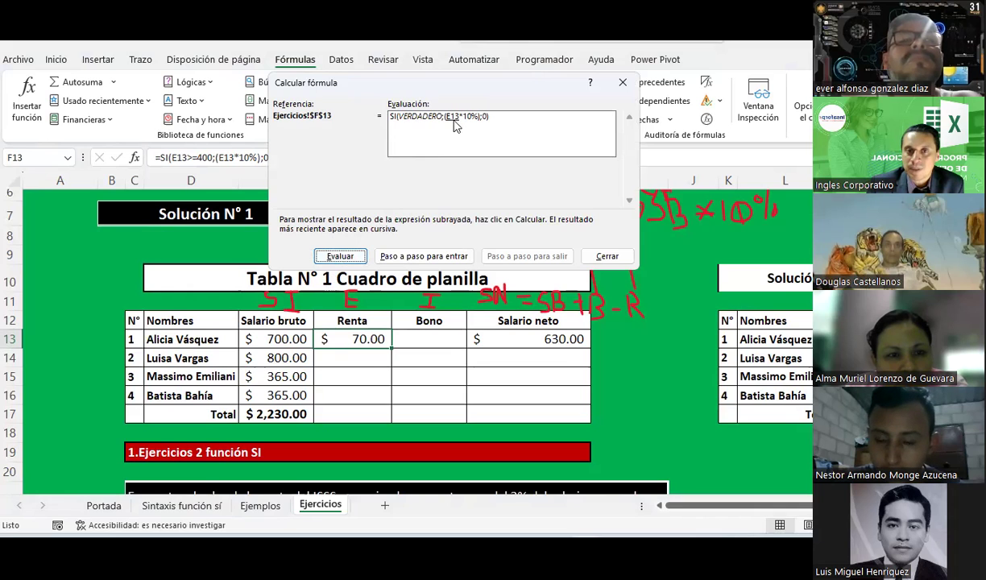
click(337, 254)
click(338, 254)
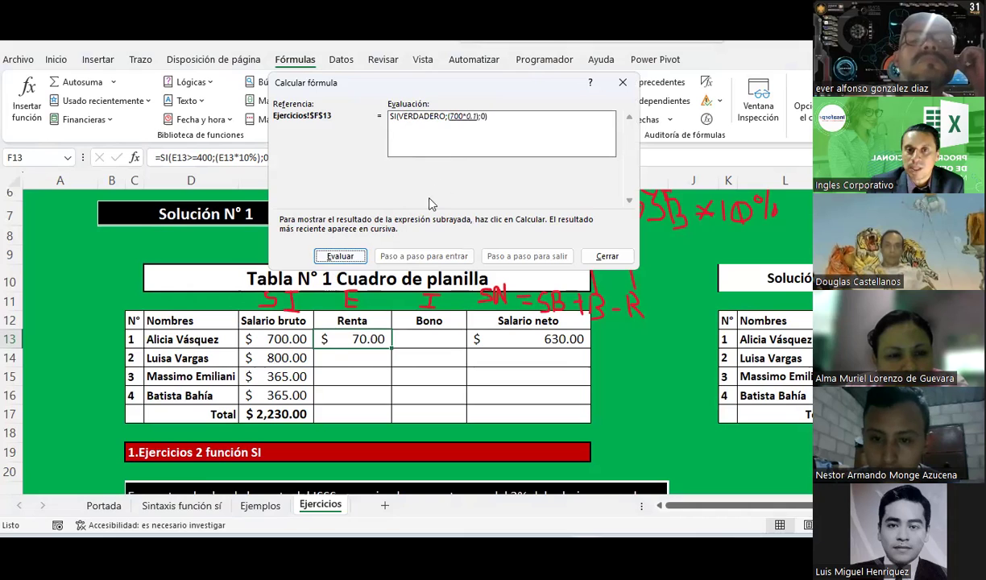
click(341, 257)
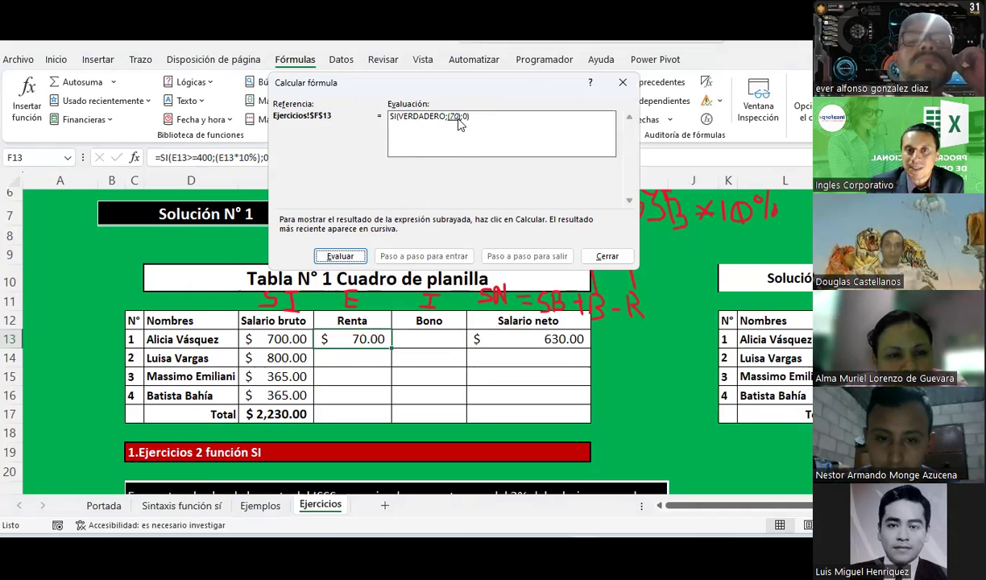
click(340, 256)
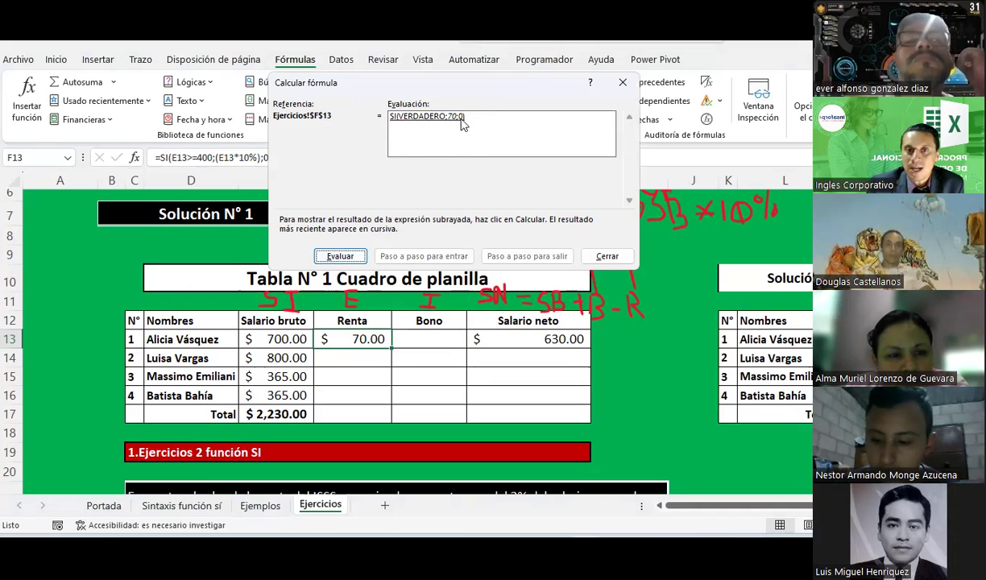
click(340, 256)
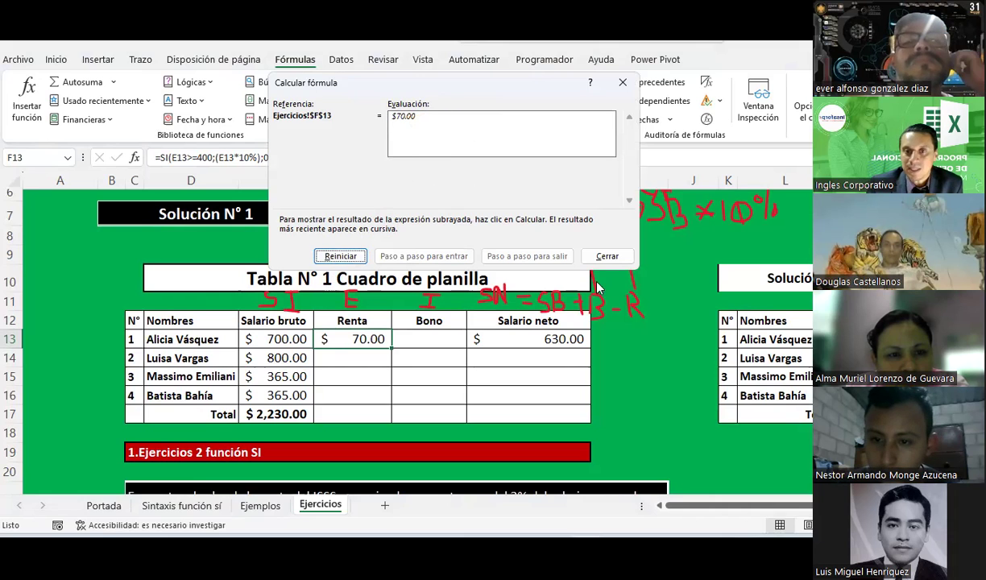
- Fill Renta down to F16, copy the E17 total across to H17, and start a function in G13
click(604, 256)
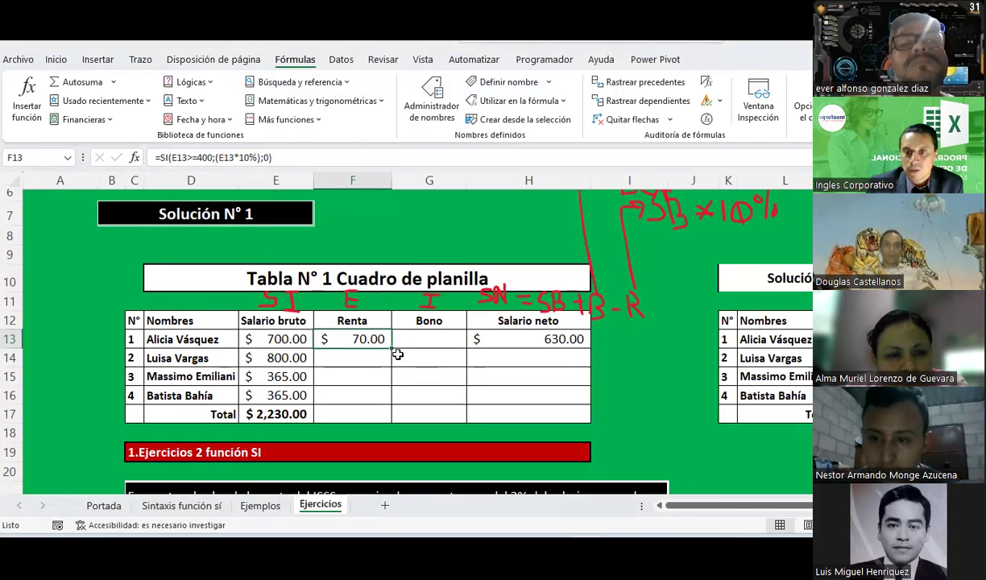
drag(394, 349, 390, 400)
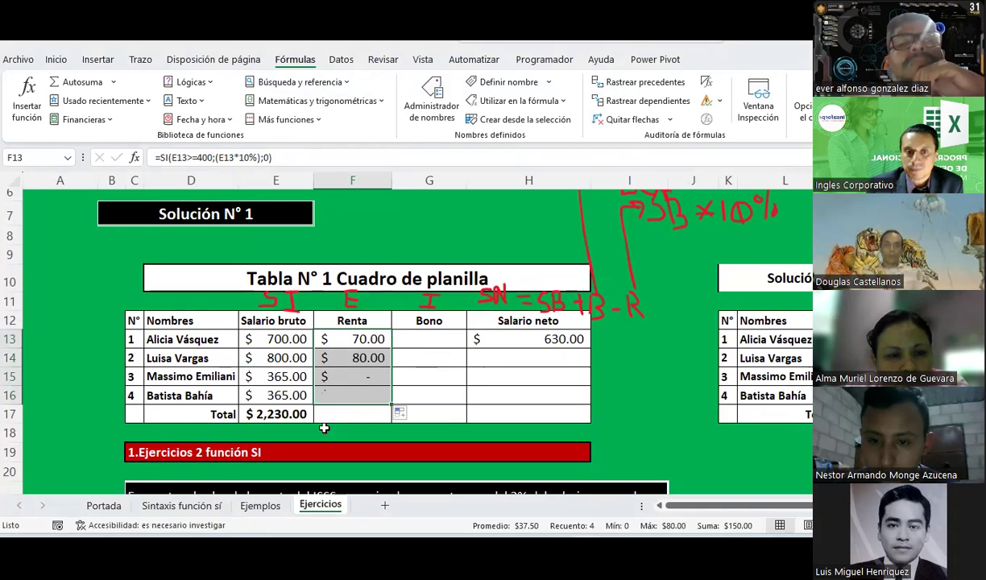
click(281, 414)
drag(314, 421, 538, 407)
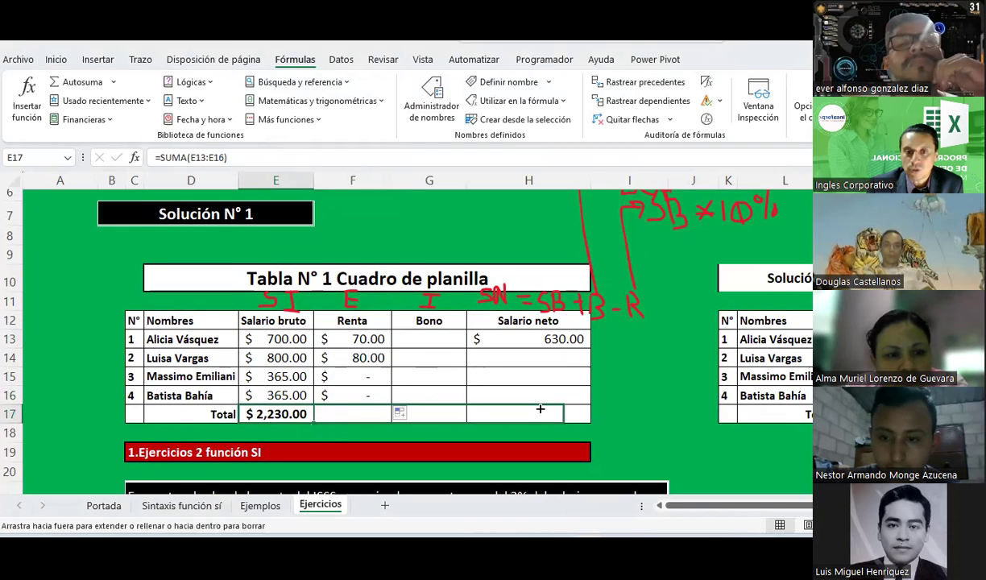
click(432, 344)
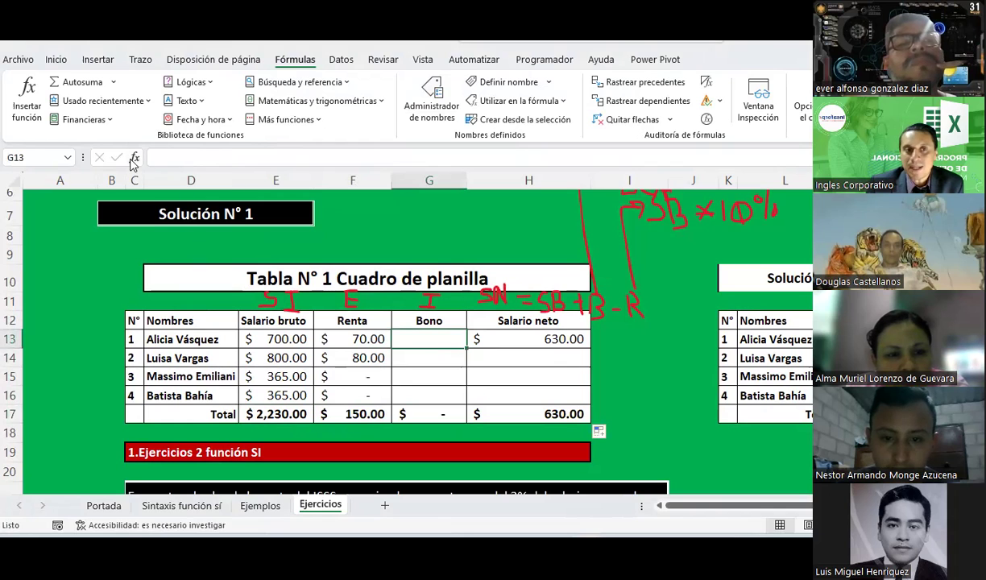
click(134, 158)
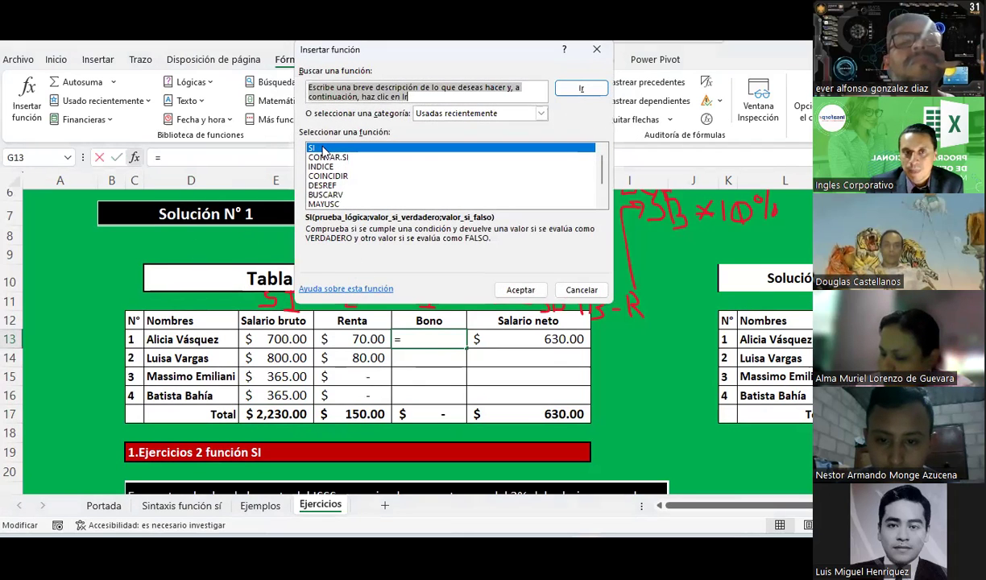
- Build =SI(E13>=400;0;50) in G13 through the SI function arguments
double_click(323, 149)
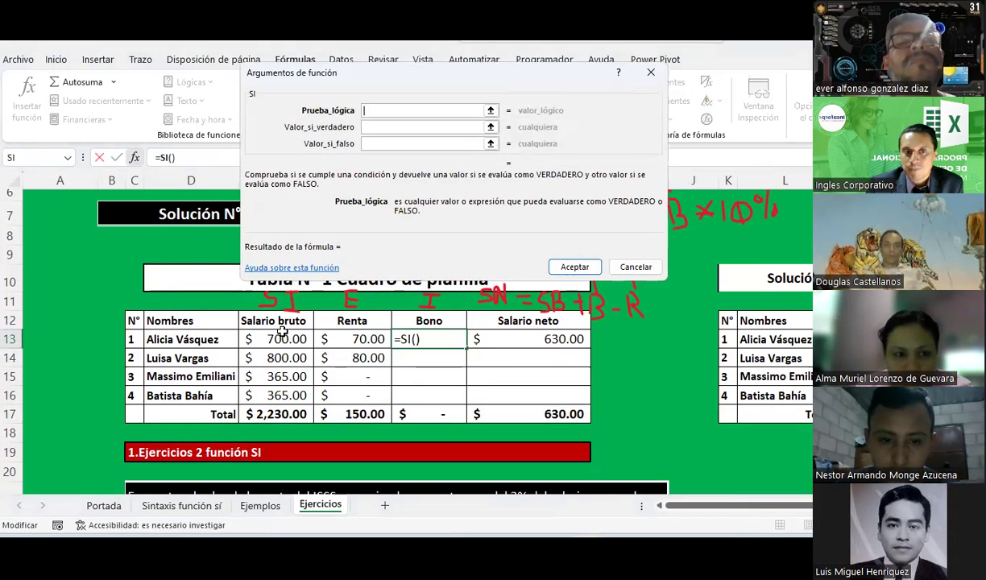
click(278, 339)
text(>)
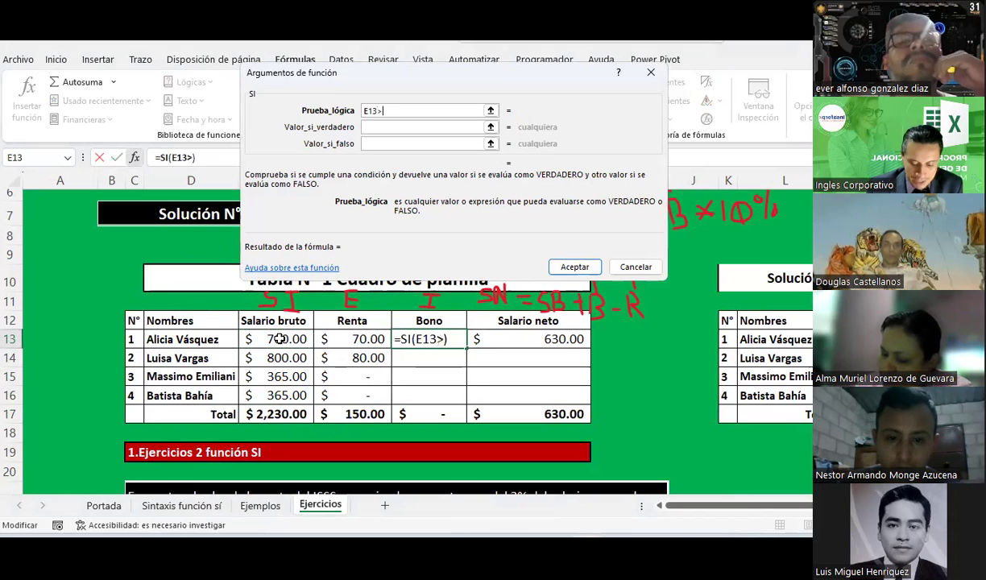
text(=400)
key(Tab)
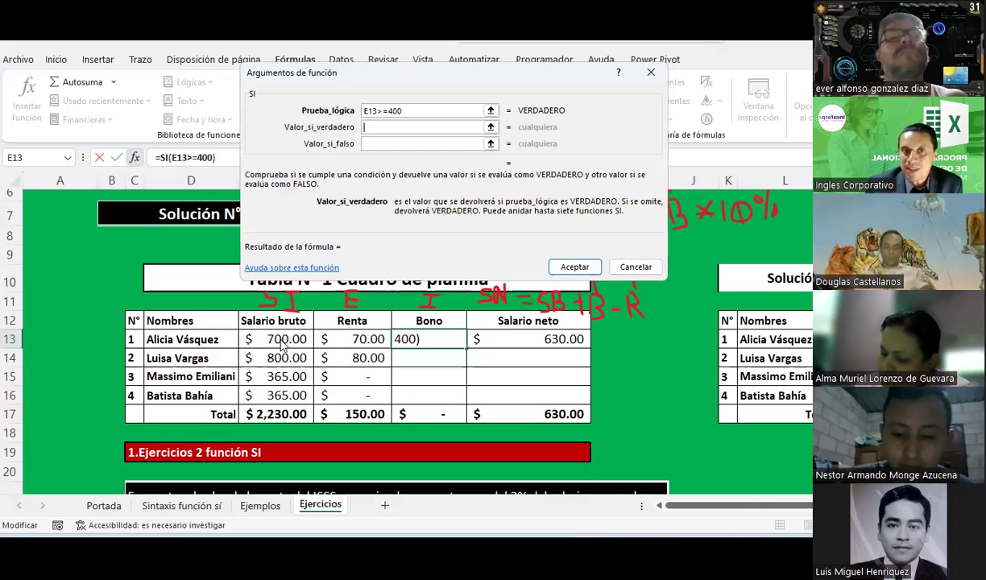
text(0)
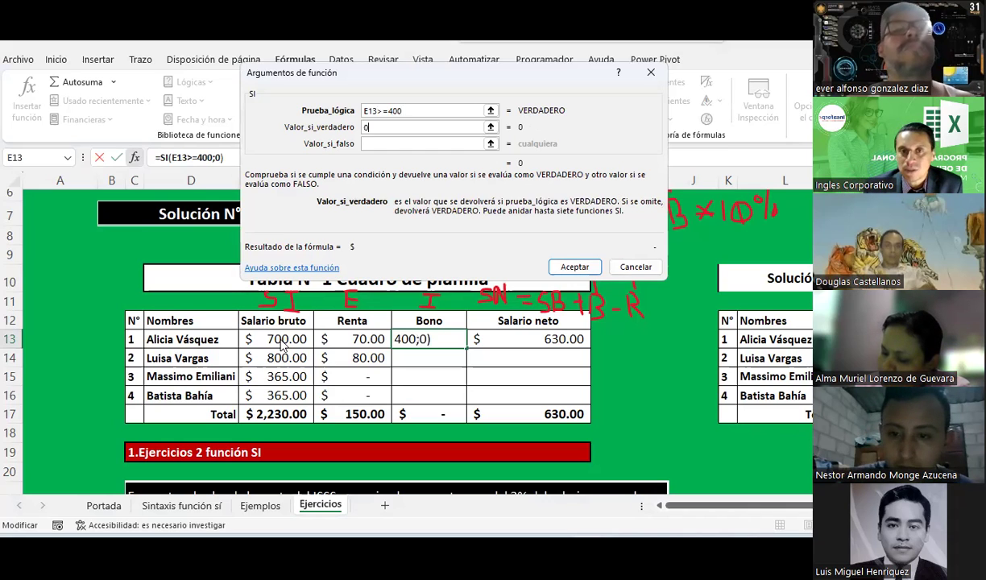
key(Tab)
text(50)
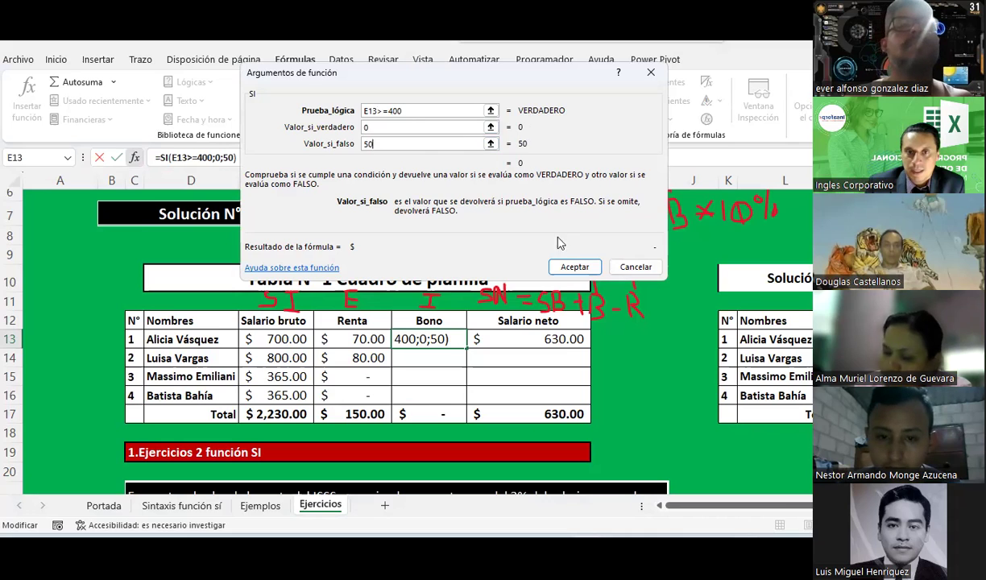
click(575, 266)
- Copy the Bono formula down to G16 and check the third and fourth employees' values
drag(468, 345, 457, 402)
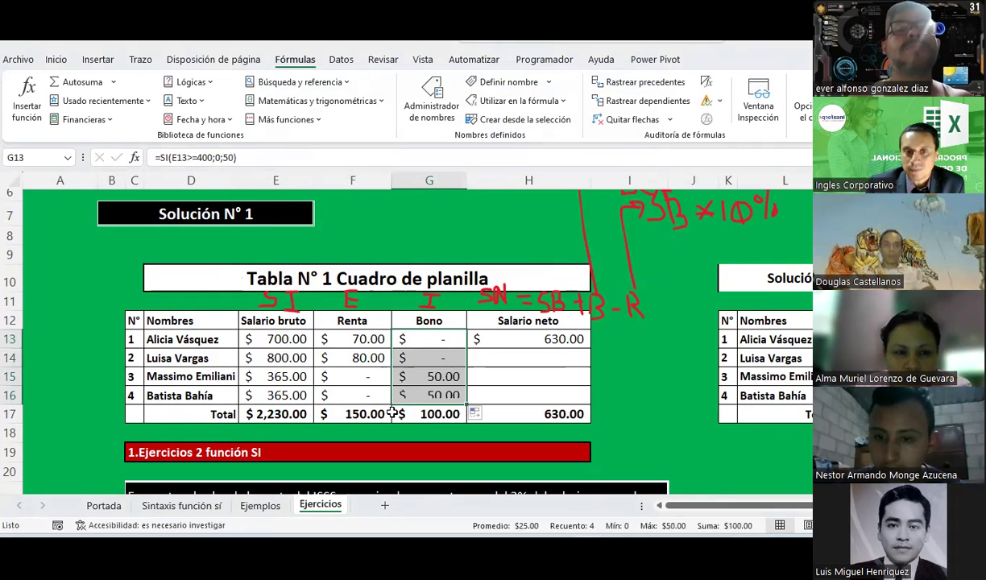
click(440, 395)
click(276, 376)
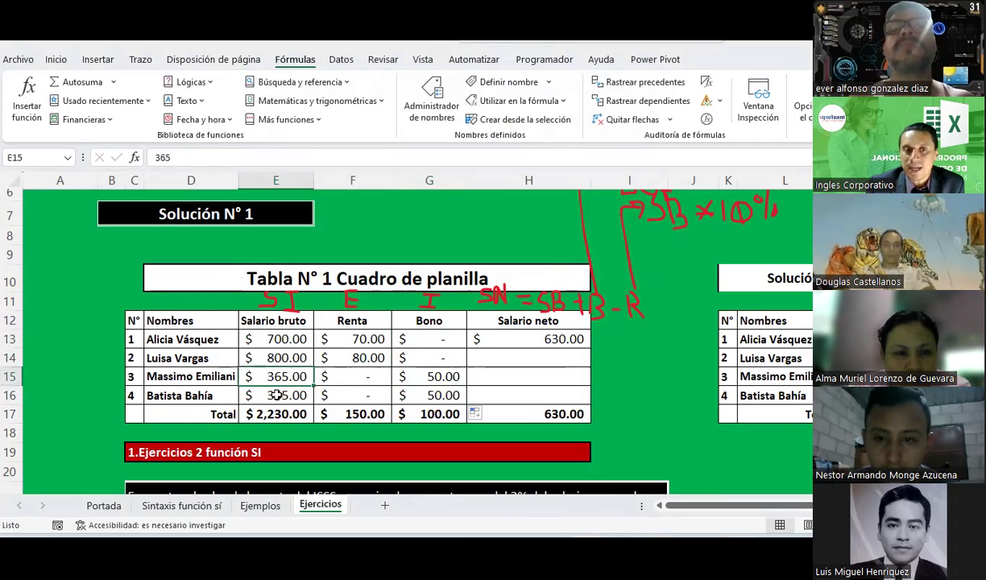
click(278, 390)
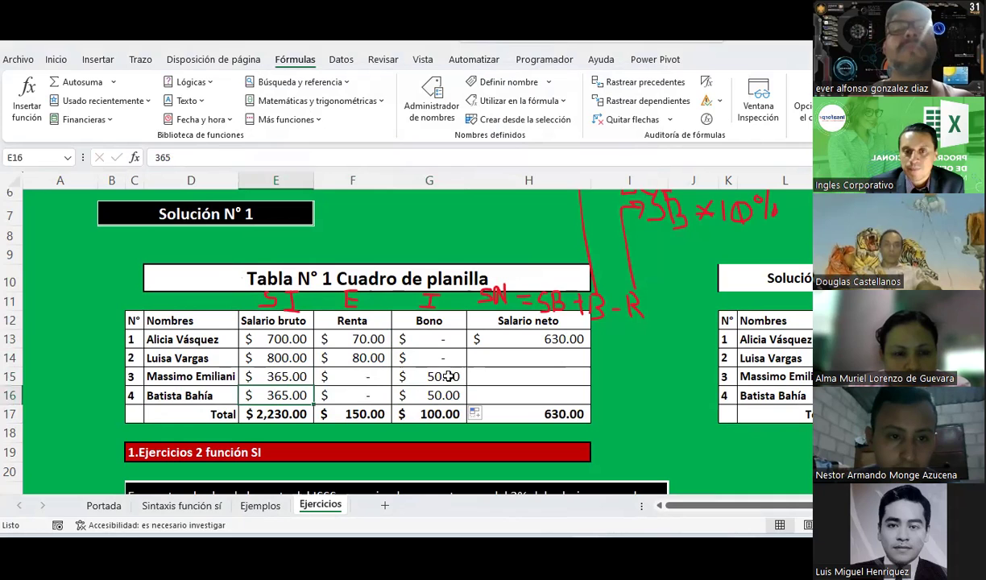
- Fill the net salary formula from H13 down to H16, then review F13's renta formula
click(449, 376)
click(536, 339)
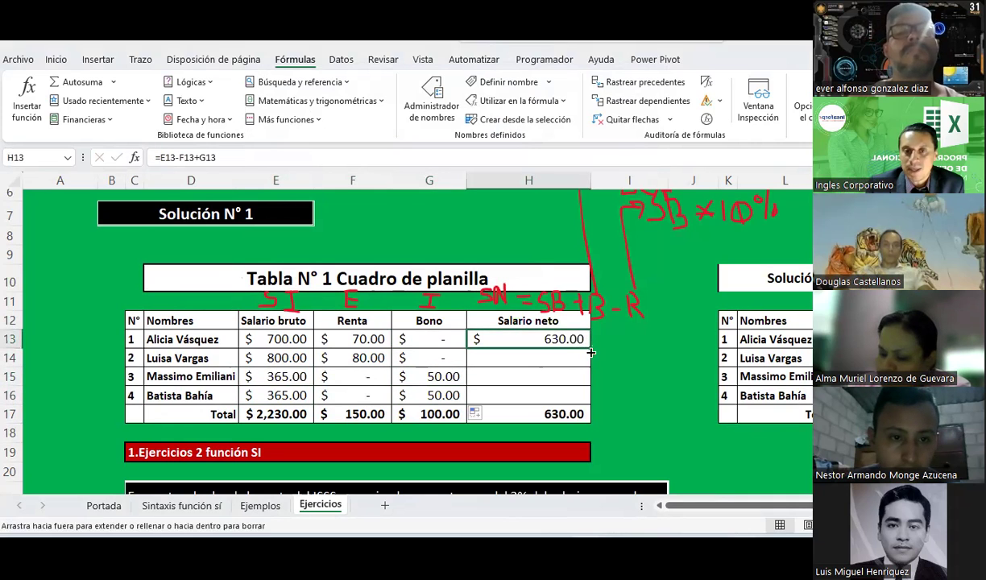
drag(590, 352, 590, 399)
click(568, 360)
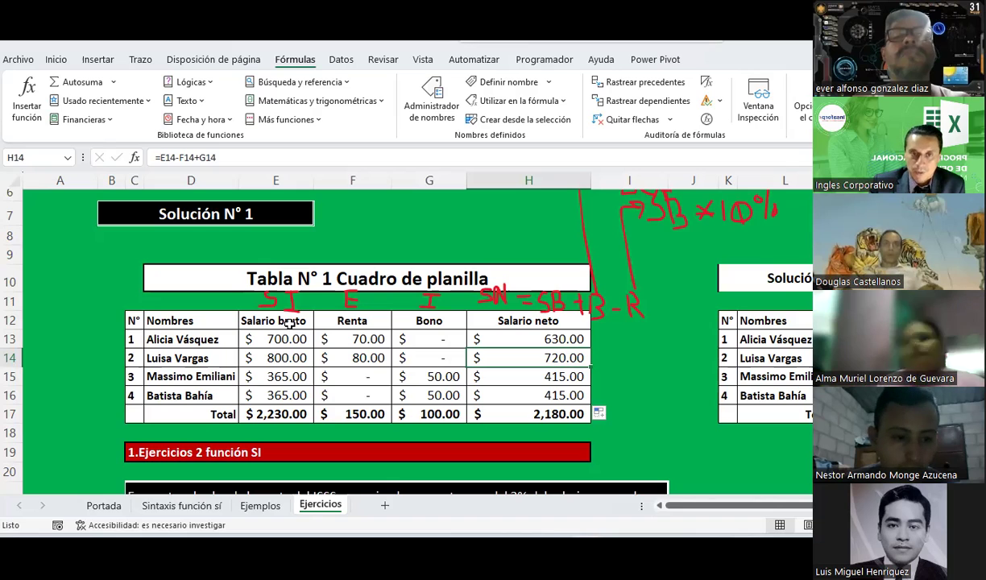
click(352, 339)
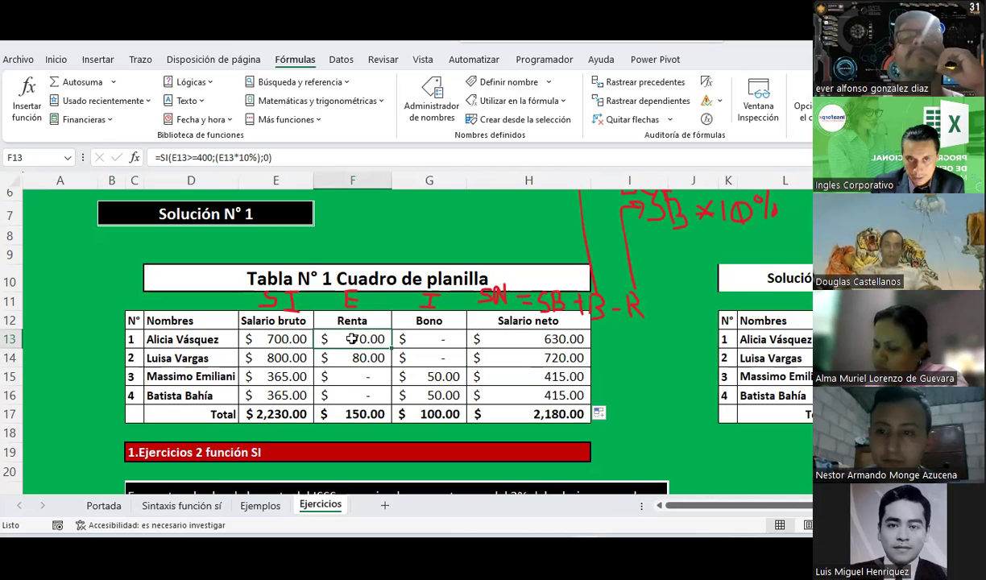
drag(366, 339, 368, 389)
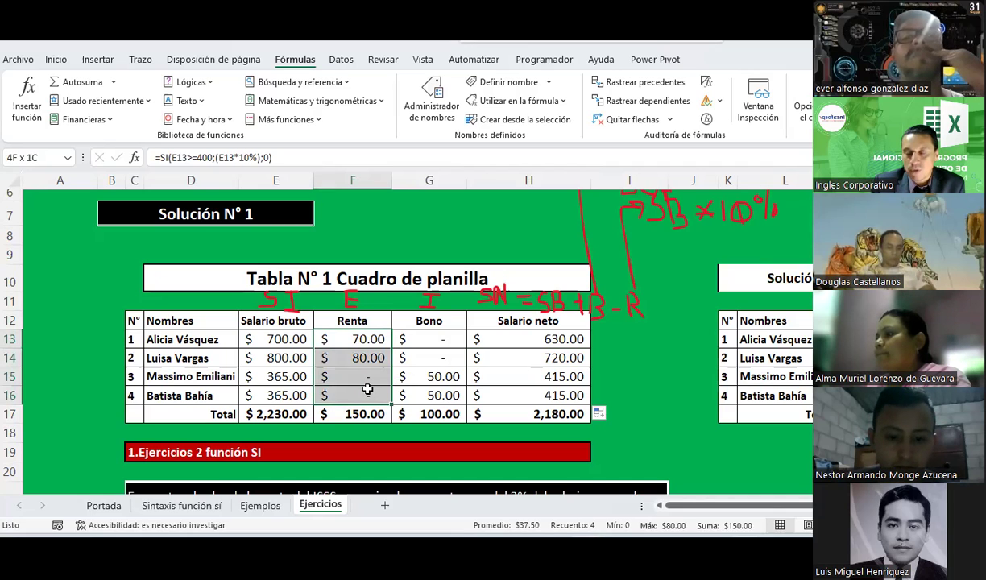
click(355, 338)
click(436, 339)
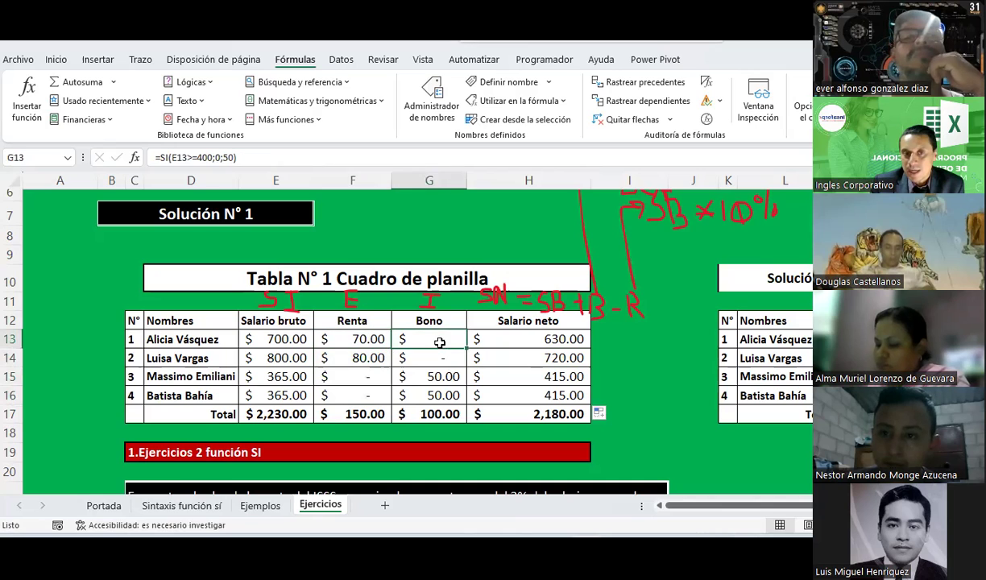
drag(431, 338, 437, 396)
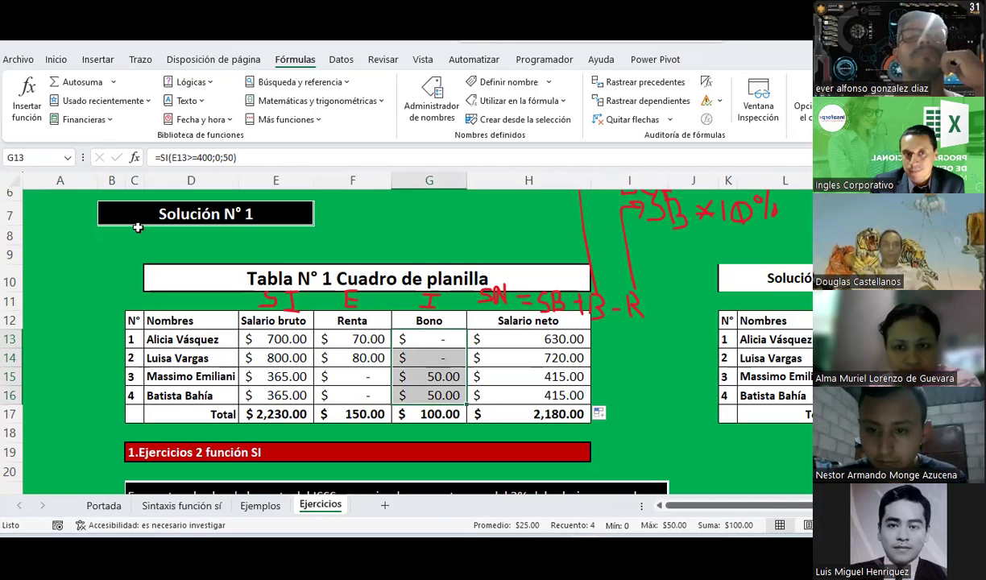
click(444, 338)
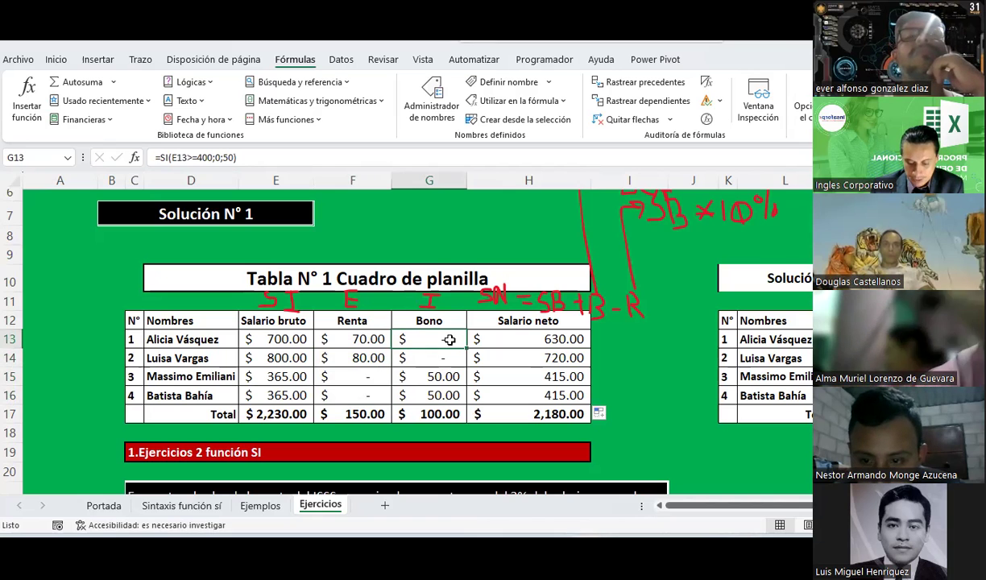
click(542, 338)
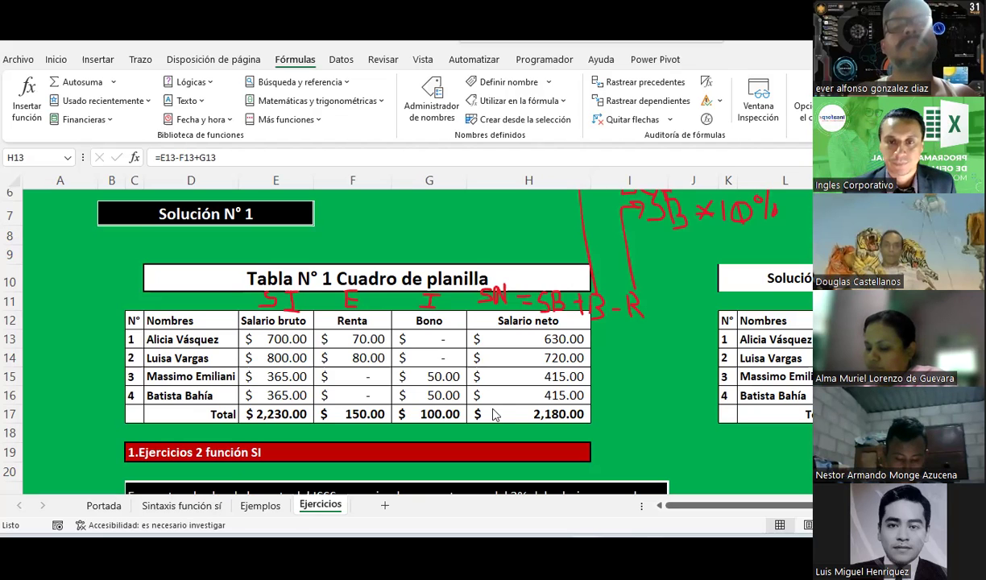
- Scroll below the payroll table and select the ISSS cell for Jefe de operaciones
click(606, 354)
scroll(606, 352, down, 4)
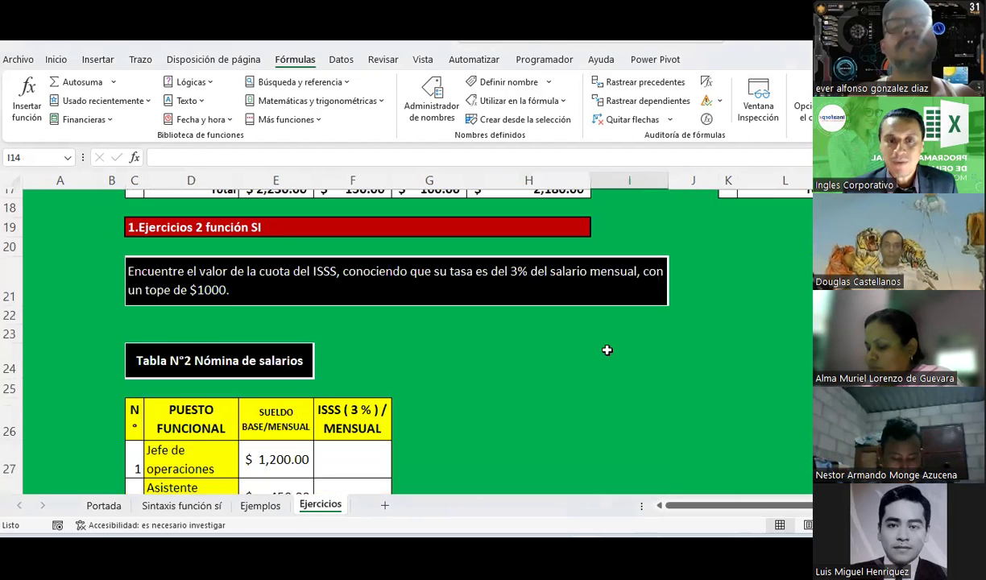
scroll(607, 351, down, 2)
click(364, 348)
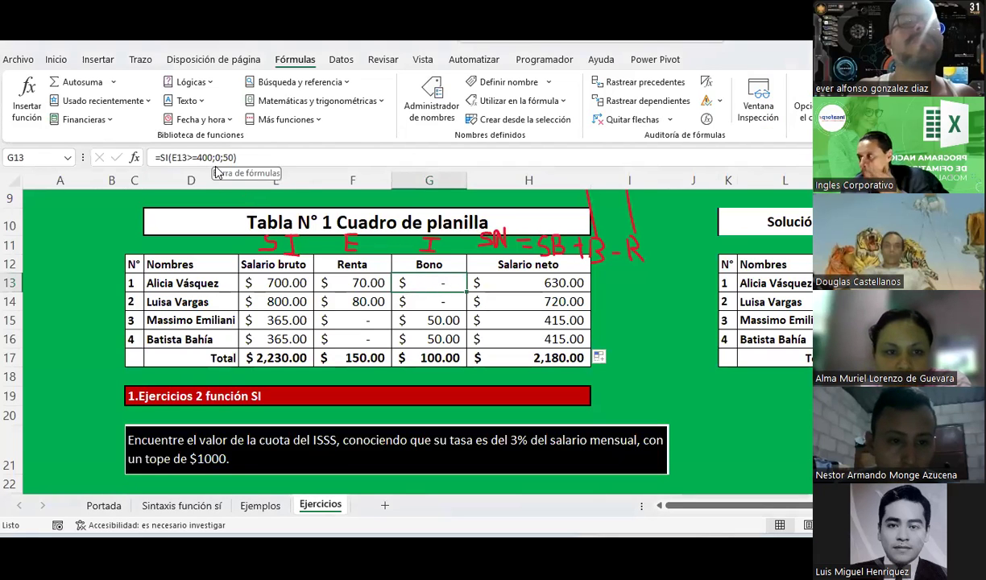
key(F2)
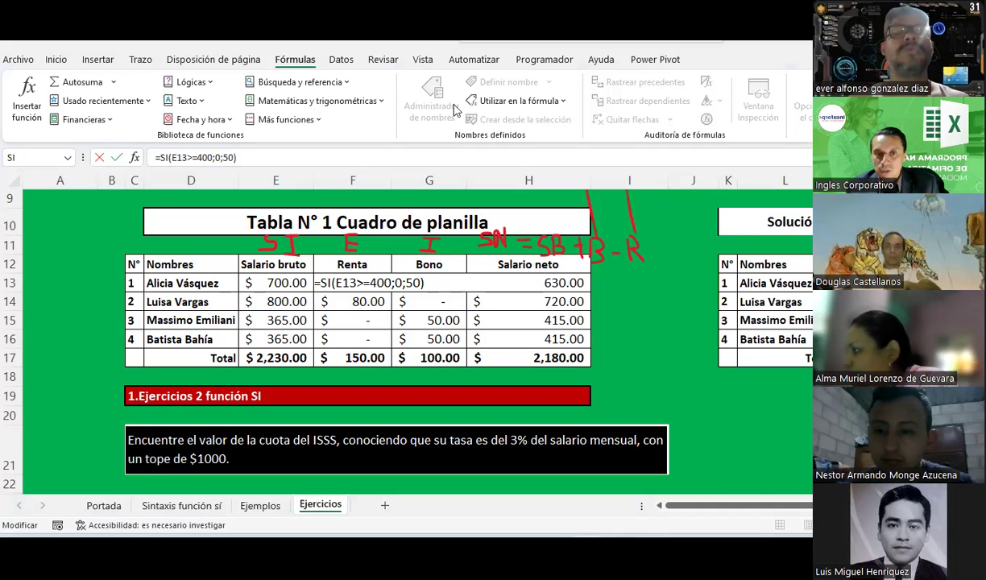
click(634, 336)
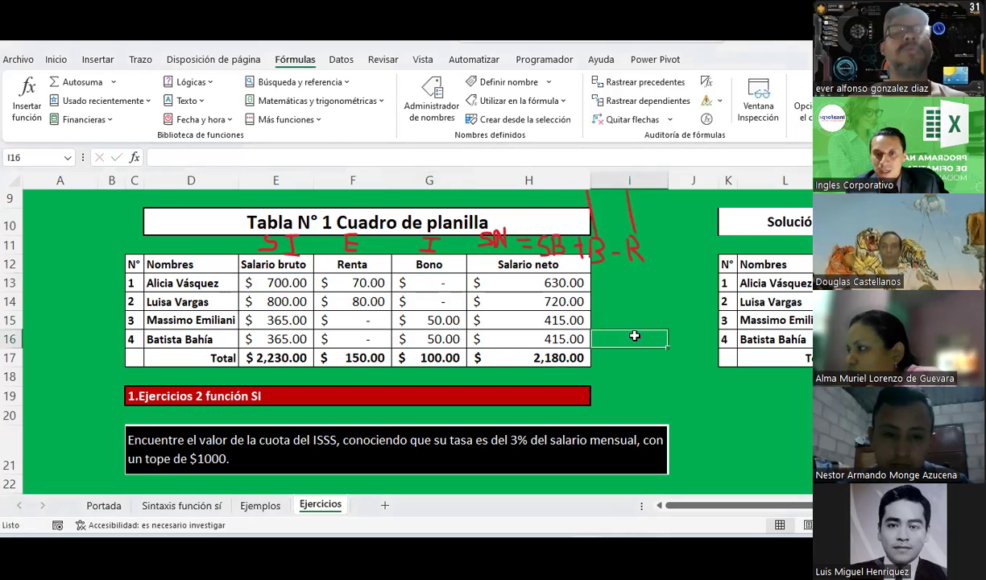
click(266, 285)
click(352, 285)
click(520, 282)
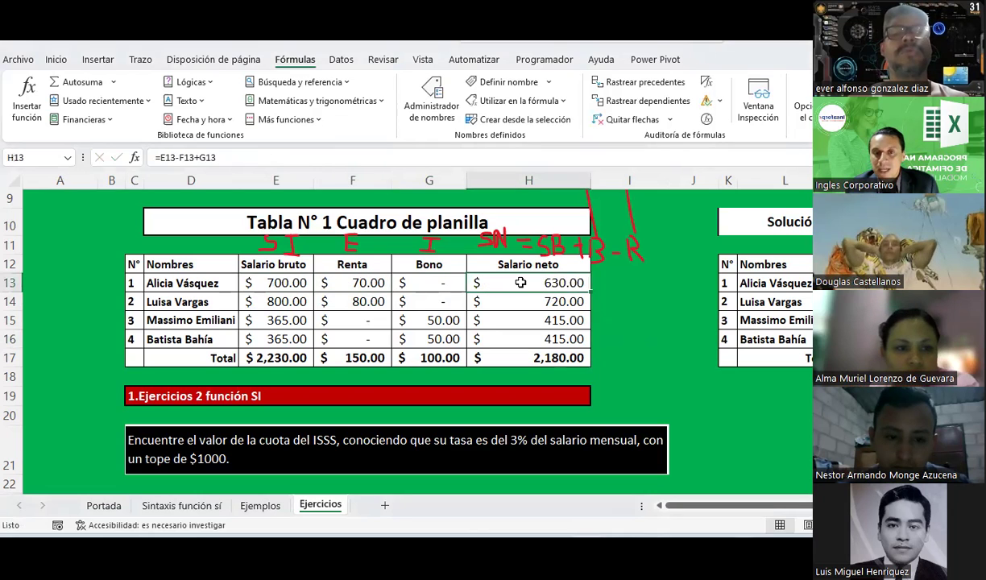